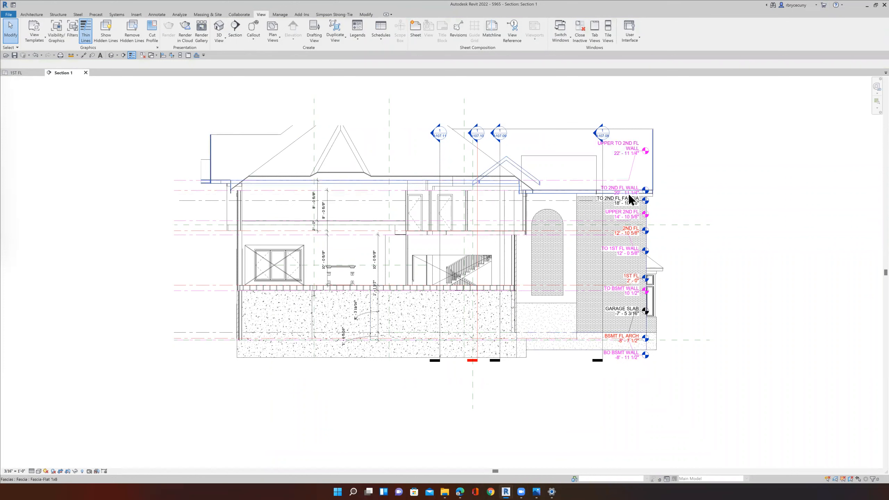
Examine the coloured level markers and elevations along the edge of the Section 1 view.
scroll(630, 198, up, 3)
scroll(625, 196, up, 2)
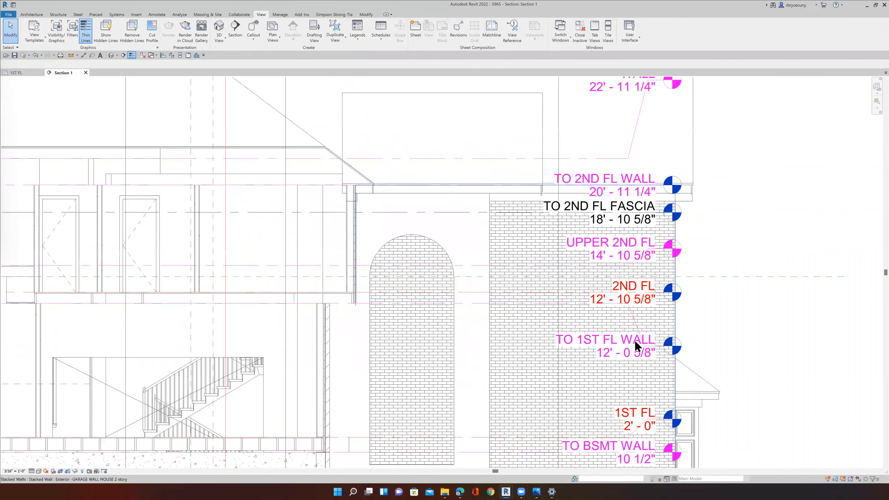
scroll(627, 403, down, 5)
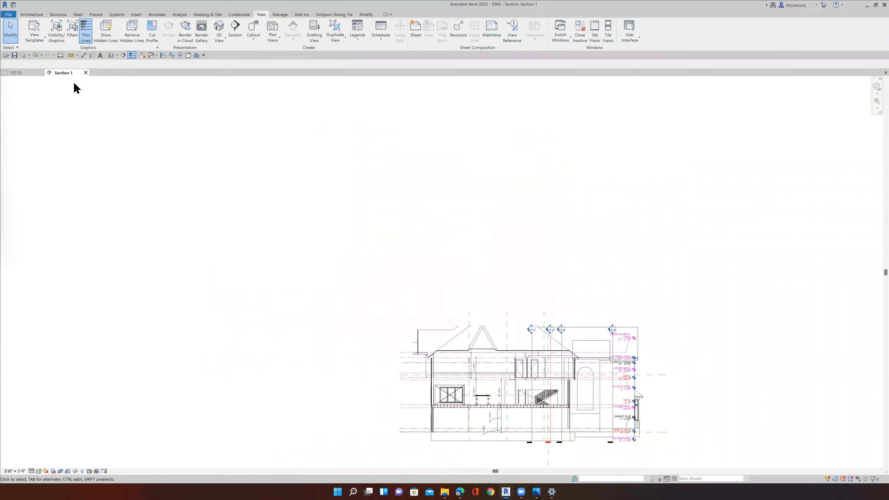
On the 1ST FL plan, draw a vertical section beside the existing vertical one, running the full depth of the house, and open its view.
click(26, 73)
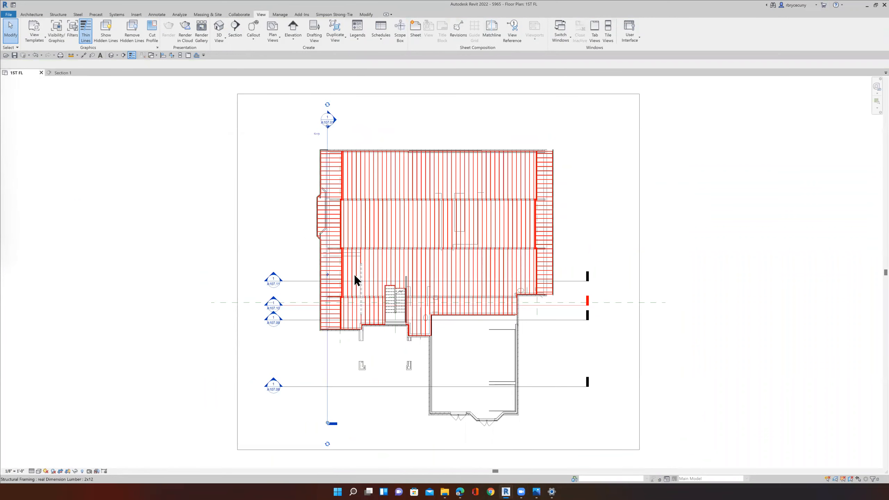
click(235, 37)
click(366, 123)
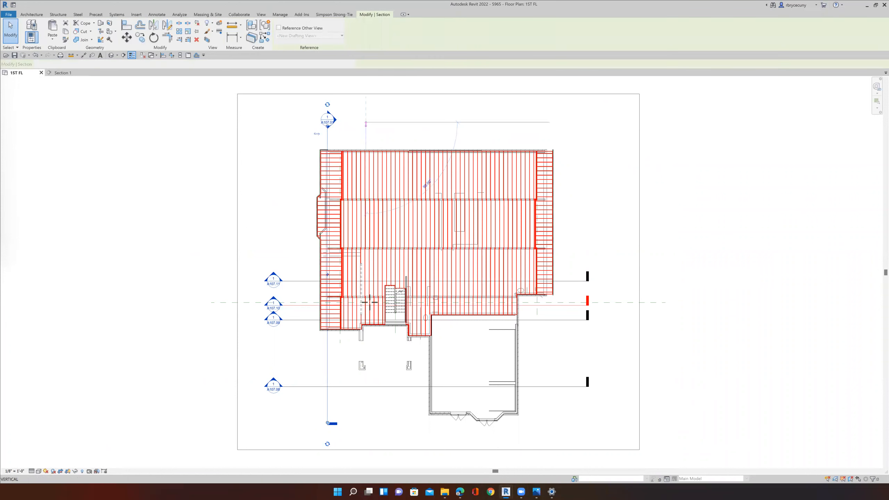
click(367, 419)
key(Escape)
right_click(366, 408)
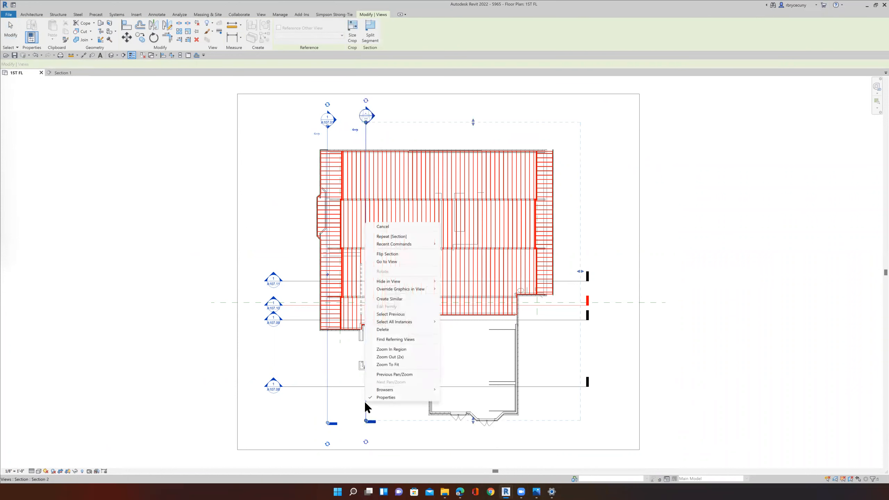
click(391, 266)
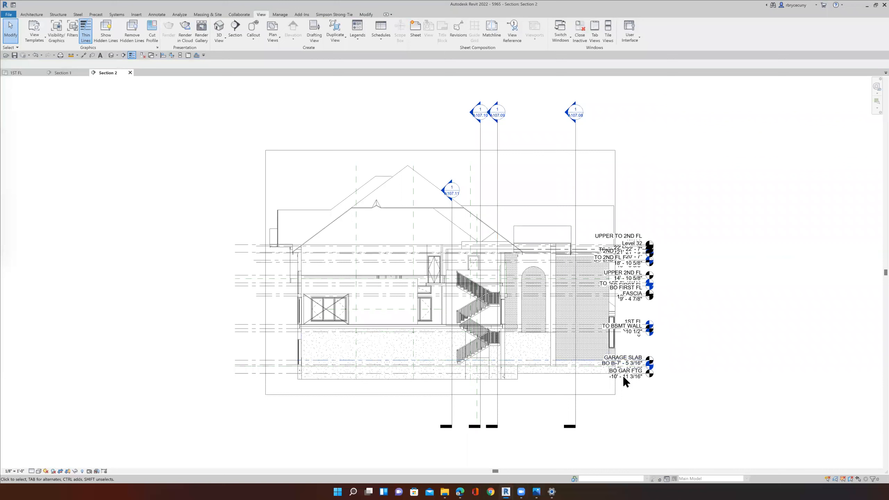
Close the new section's view and delete its section line from the 1ST FL plan, including the view.
click(130, 73)
click(366, 407)
right_click(366, 406)
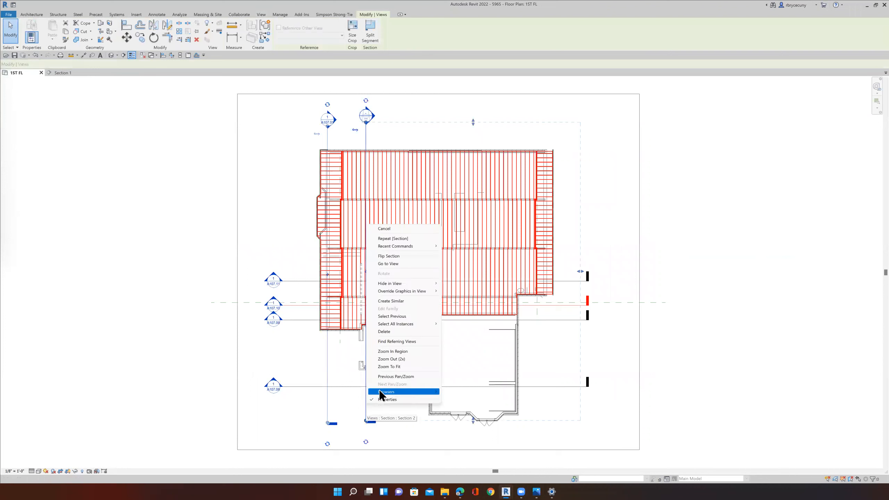
click(396, 342)
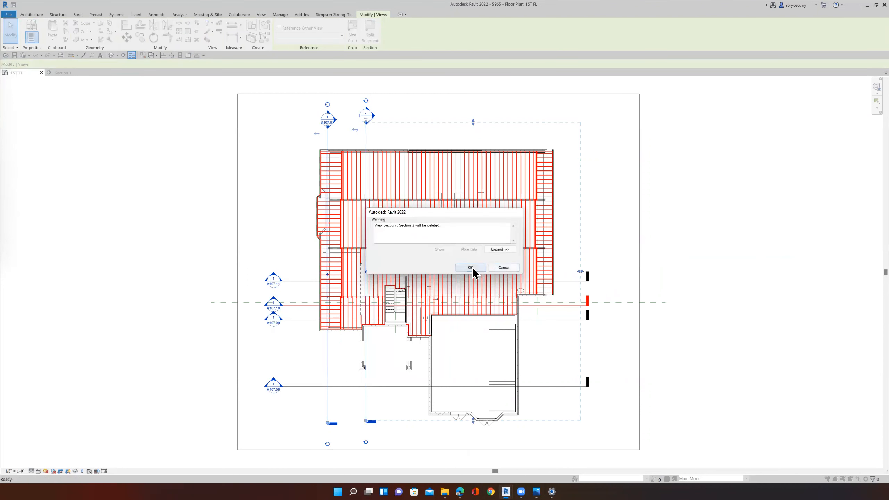
click(472, 268)
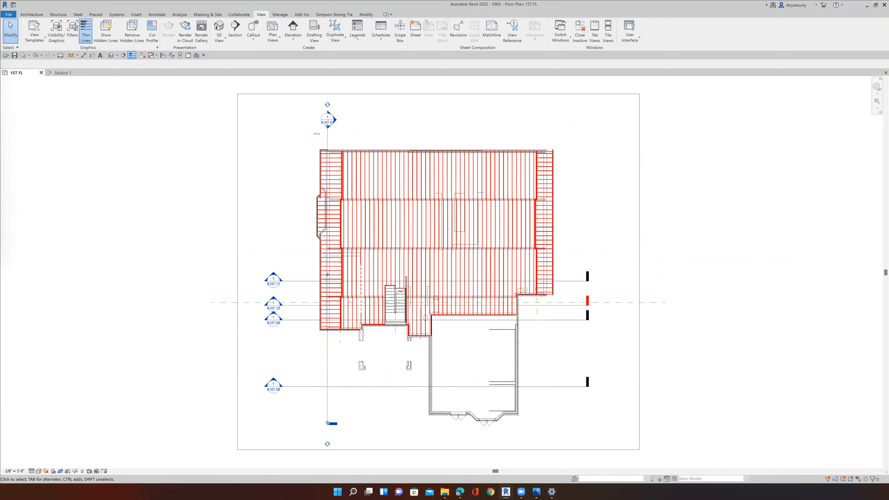
Bring the Project Browser over the drawing area, find the 04 SECTIONS (MAIN) group, and display the Section 1 view.
drag(0, 96, 192, 96)
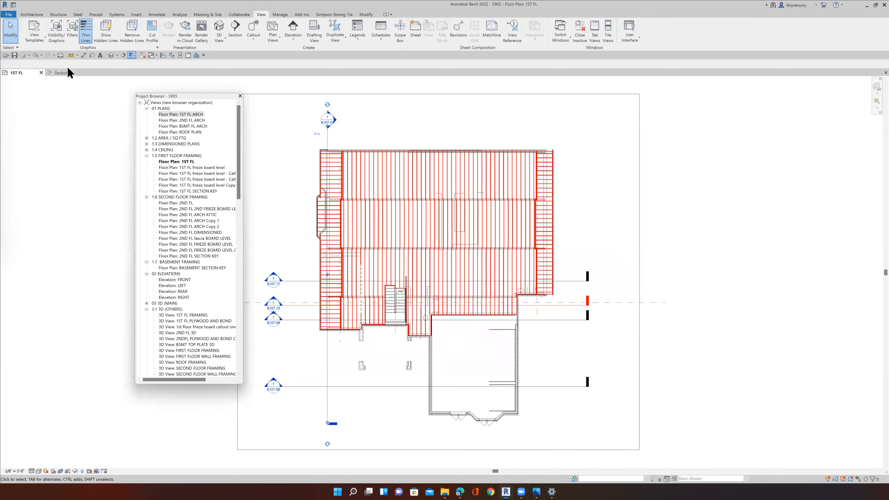
scroll(176, 290, down, 3)
scroll(177, 291, up, 3)
scroll(193, 323, down, 8)
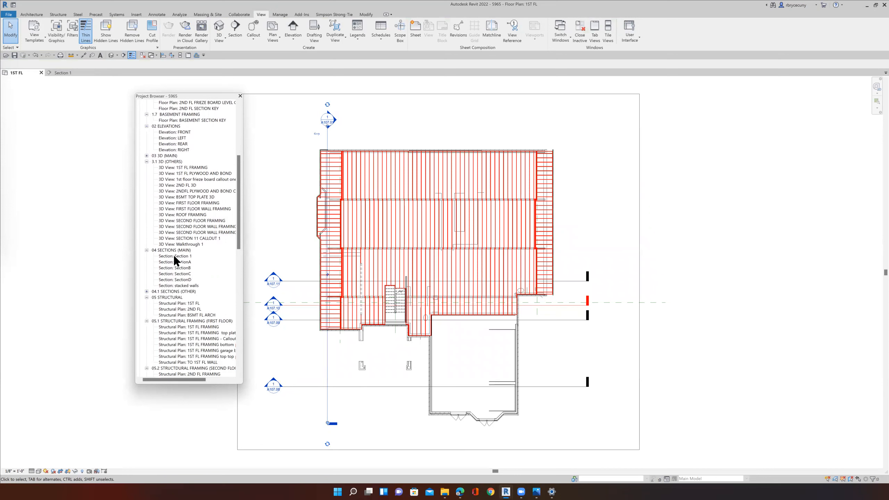
click(61, 74)
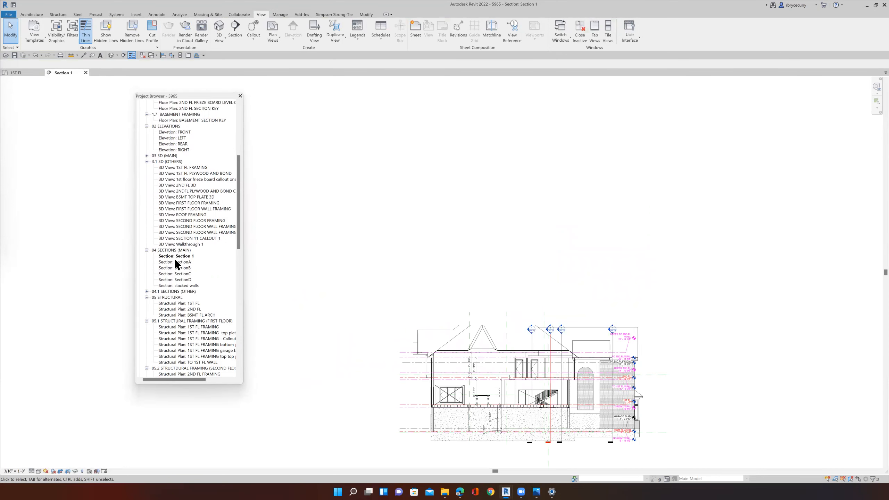
scroll(514, 380, up, 2)
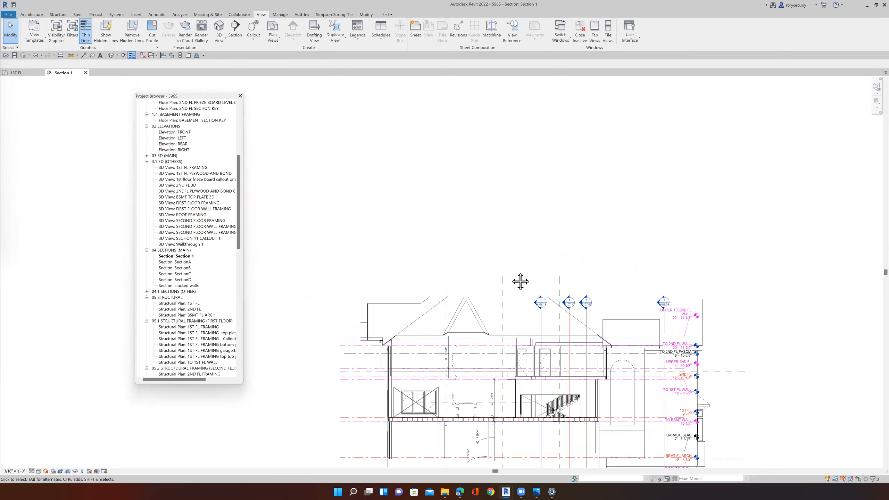
Duplicate the Section 1 view with detailing.
right_click(178, 261)
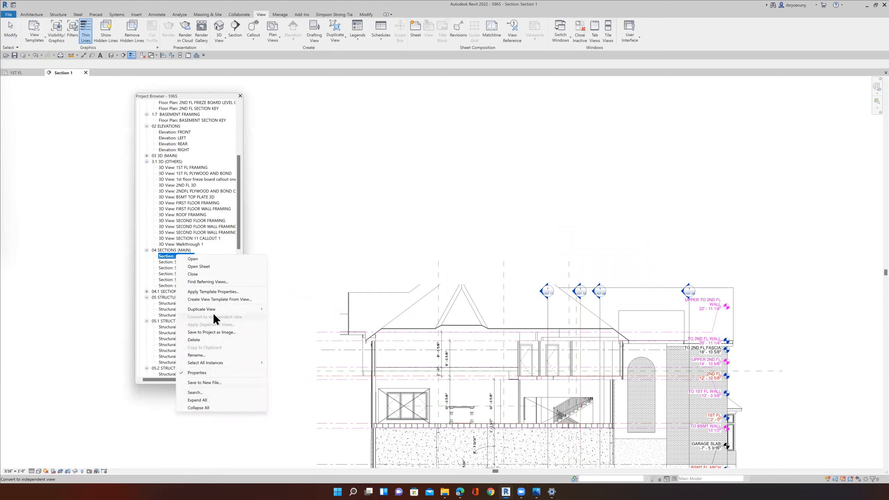
mouse_move(241, 309)
click(291, 318)
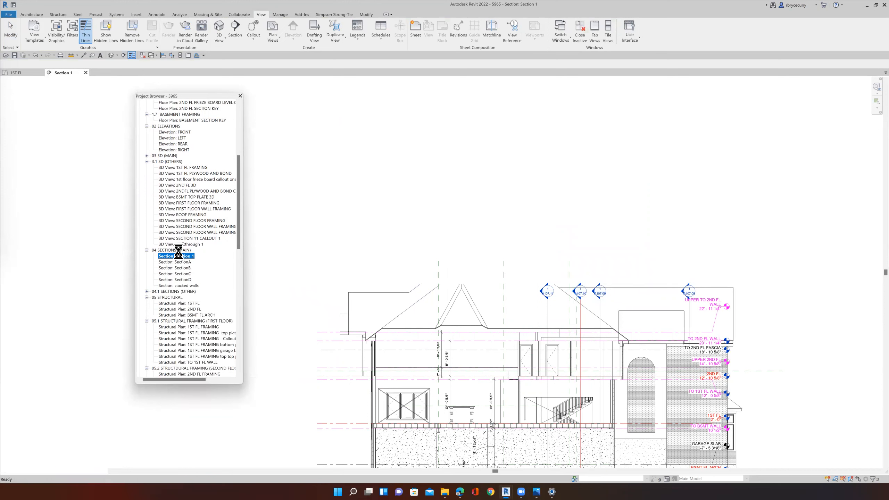
Duplicate with detailing three more times, each time using the newest Section 1 copy as the source.
right_click(178, 265)
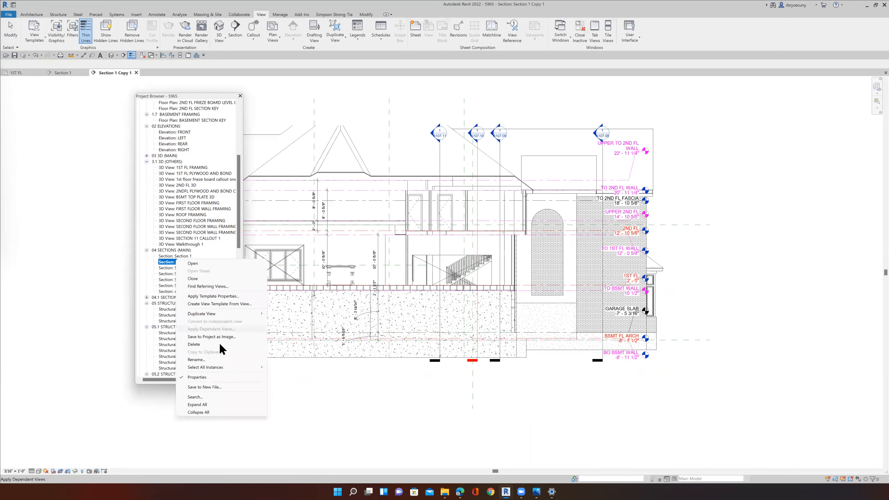
mouse_move(219, 317)
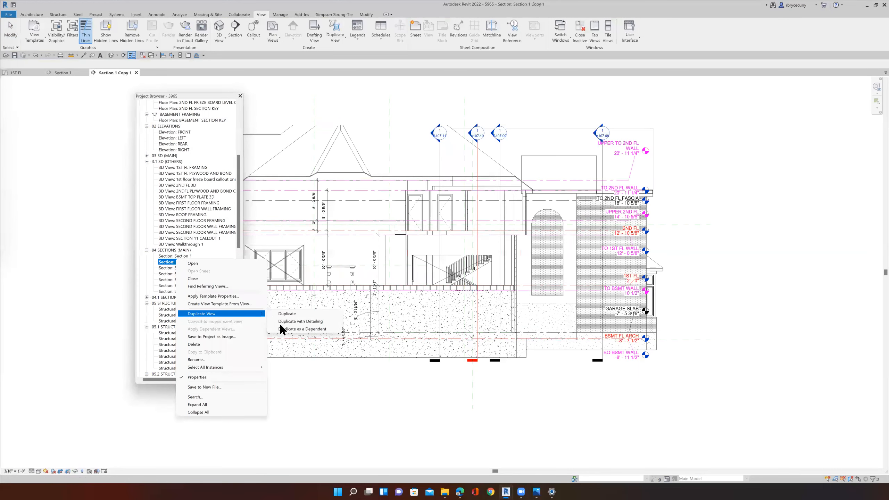
click(300, 322)
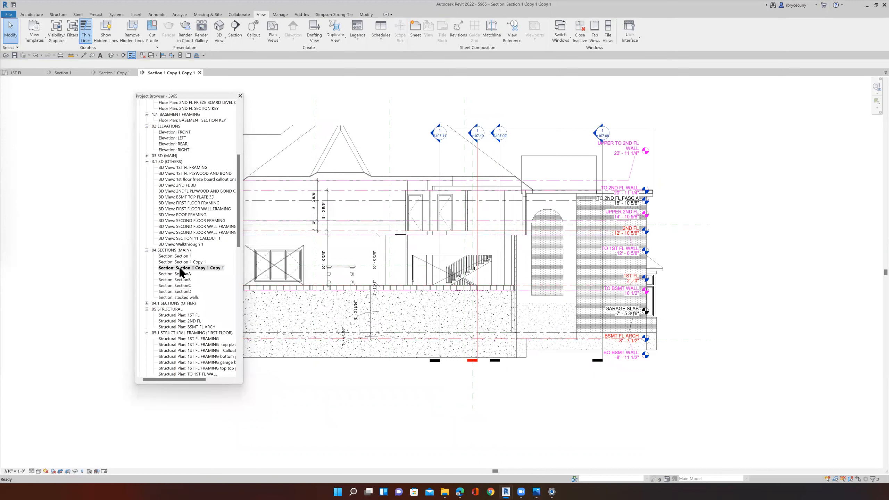
right_click(180, 267)
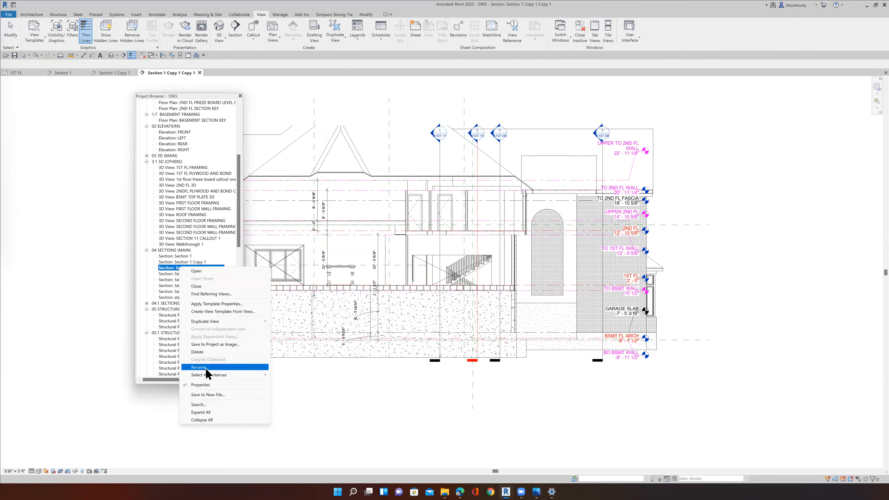
mouse_move(212, 322)
click(290, 329)
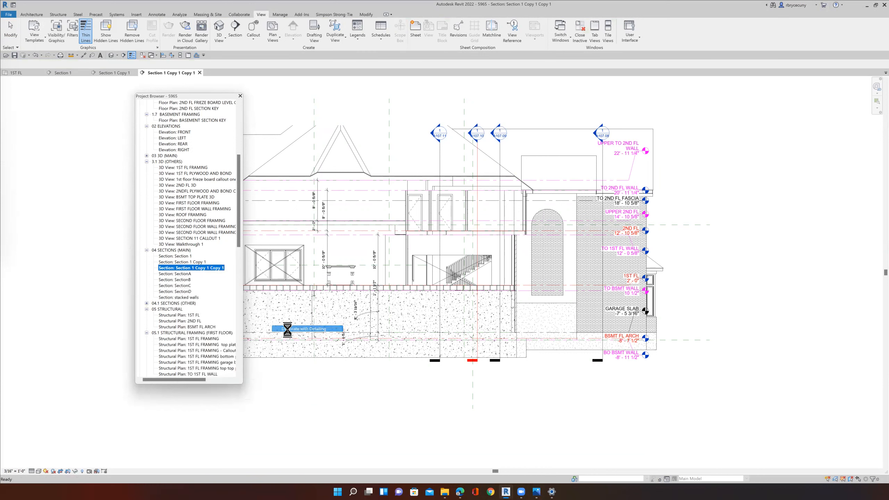
right_click(177, 275)
mouse_move(210, 330)
click(287, 337)
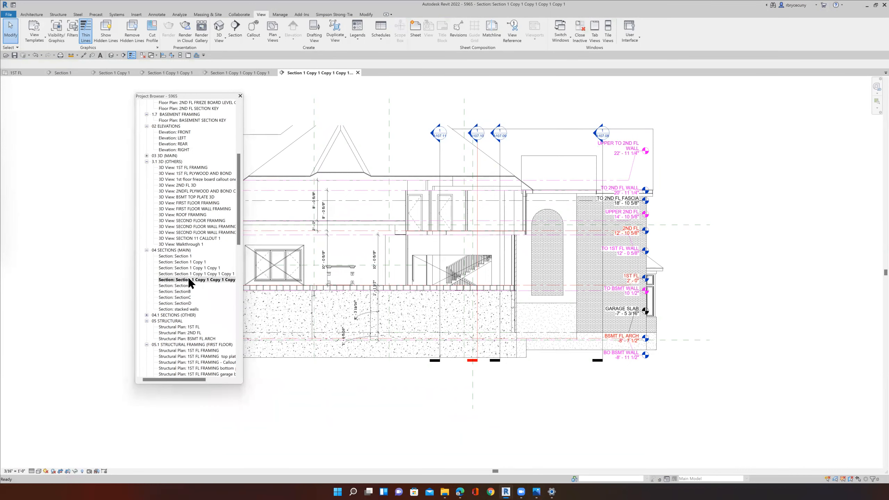
Duplicate the original Section 1 view with detailing once more.
right_click(182, 256)
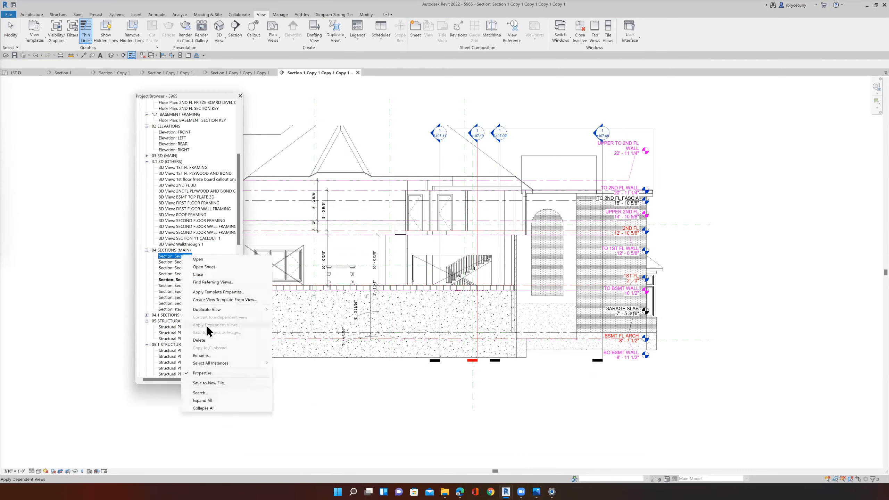
mouse_move(207, 311)
click(296, 319)
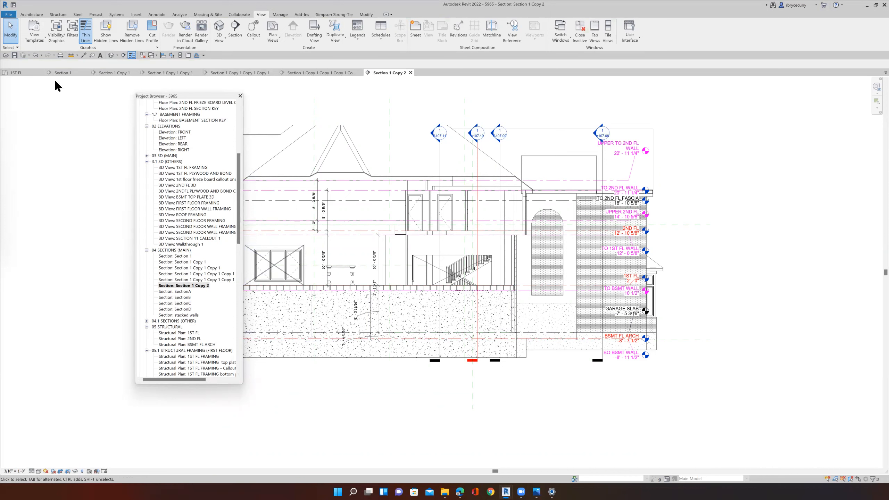
On the 1ST FL plan, move one of the stacked vertical section lines about 61 feet right, just past the garage's right wall.
click(23, 73)
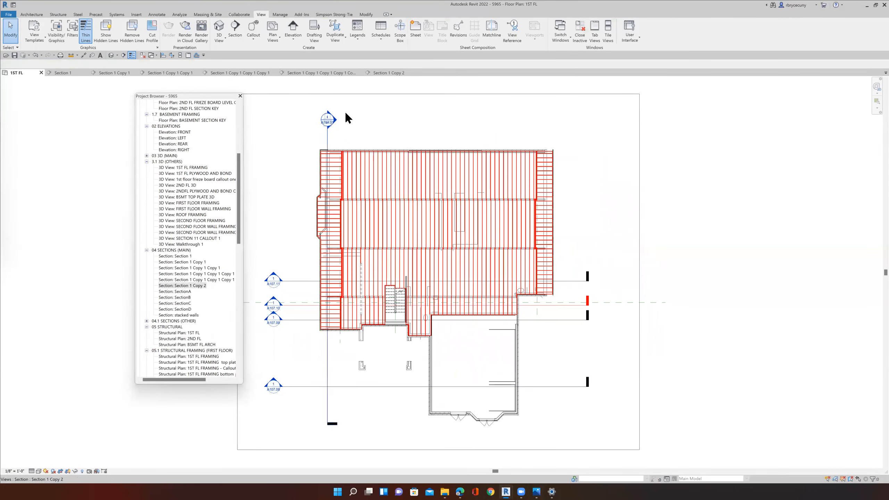
click(324, 364)
click(125, 37)
click(325, 366)
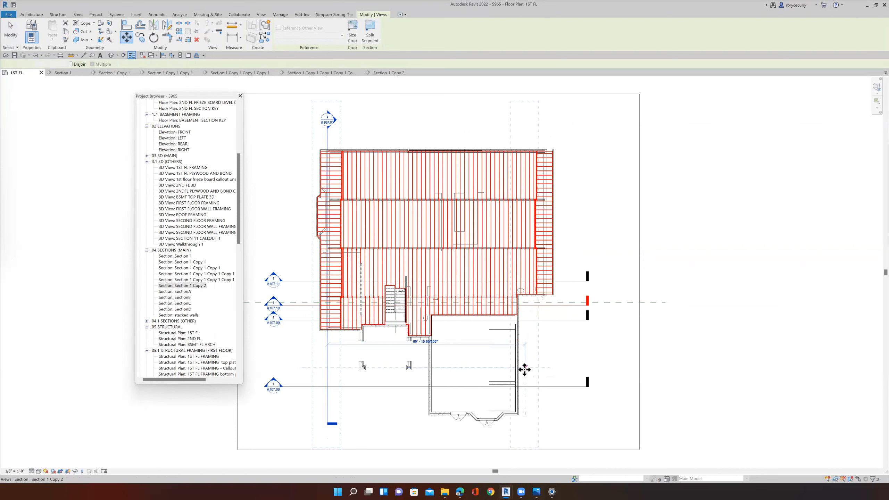
click(525, 370)
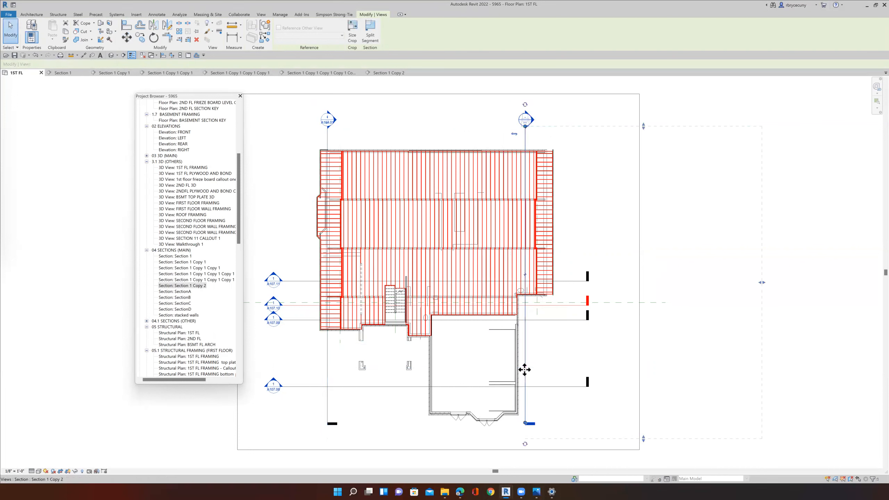
click(14, 42)
Move another of the stacked section lines about 46 feet right so it cuts through the middle of the garage.
click(326, 354)
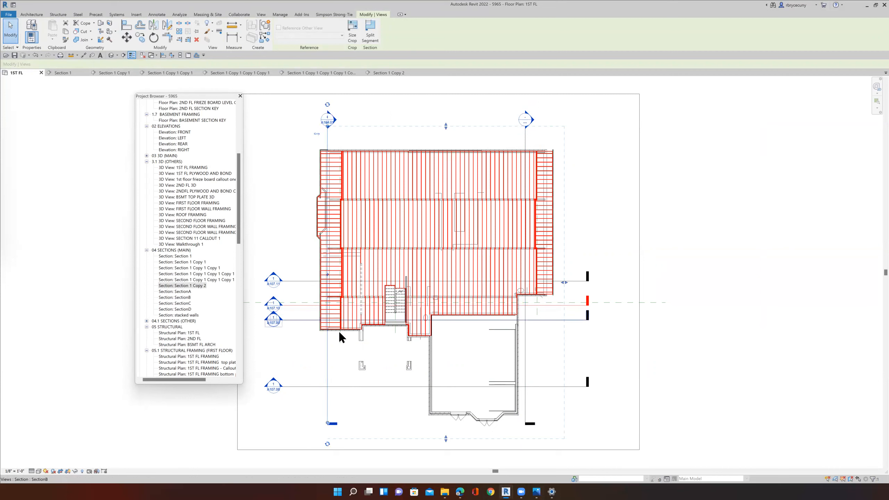
key(ctrl+c)
key(ctrl+v)
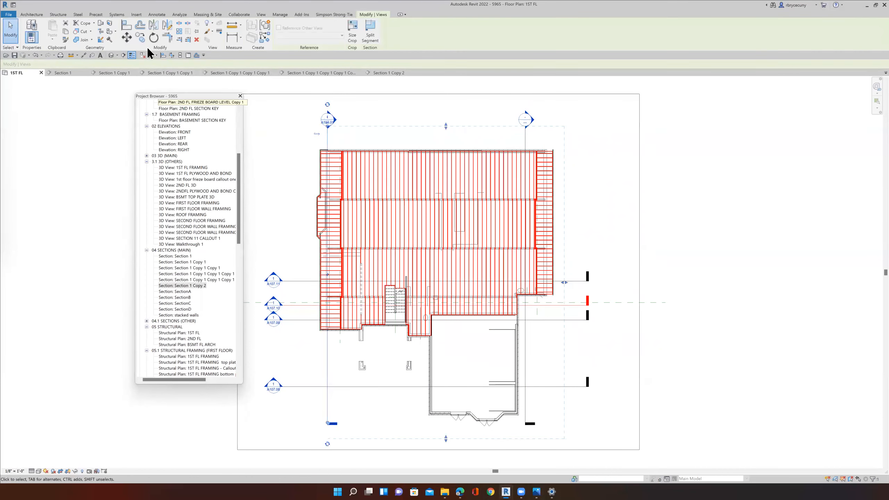
key(m)
key(v)
click(329, 370)
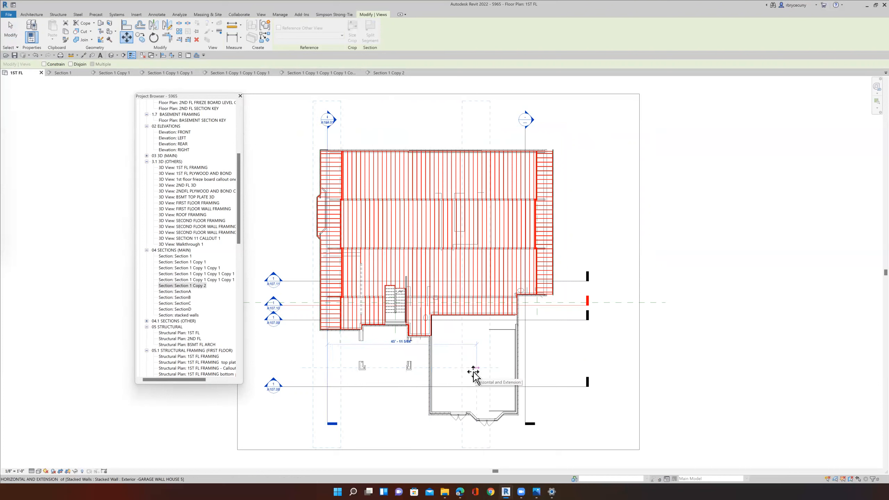
click(474, 371)
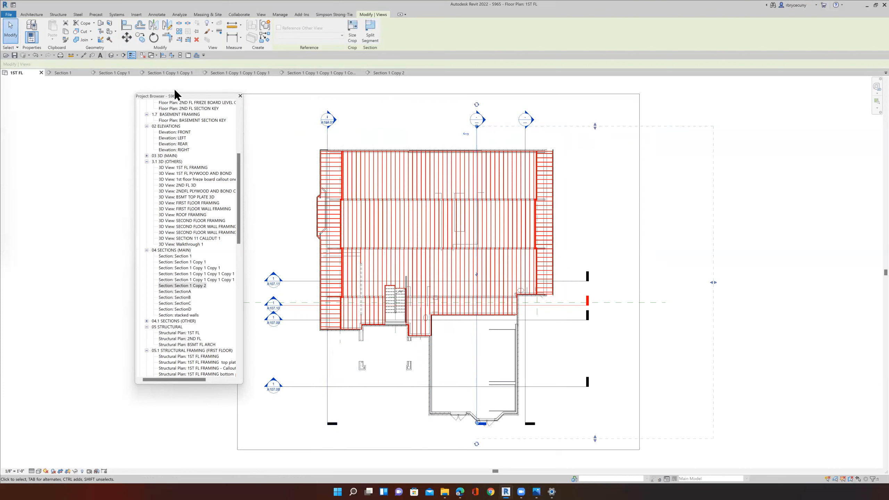
click(10, 42)
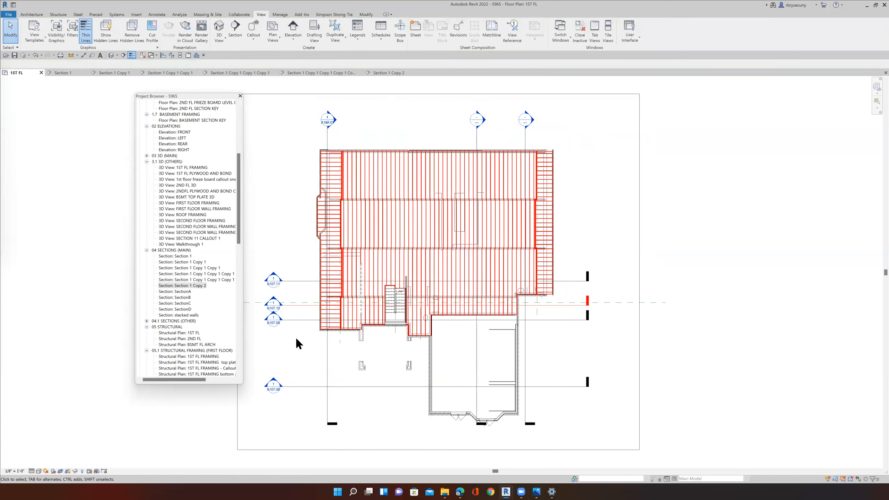
Move a third stacked section line right so it cuts through the staircase.
click(327, 368)
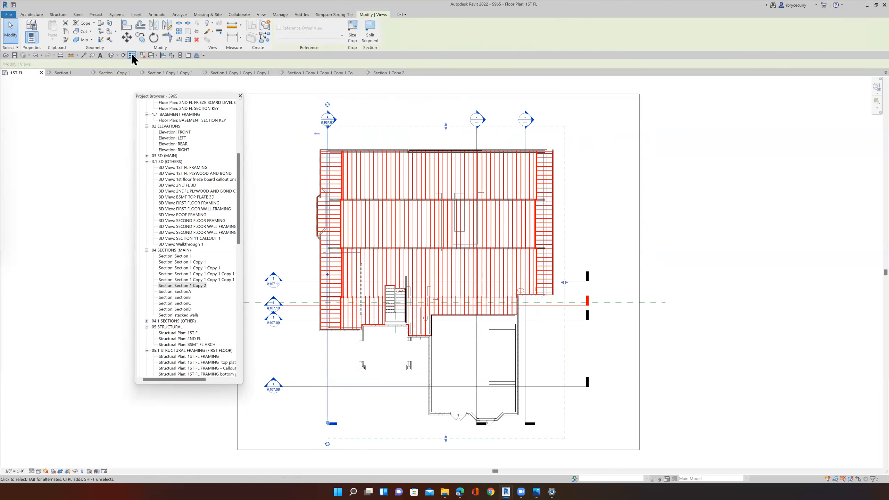
click(127, 38)
click(326, 356)
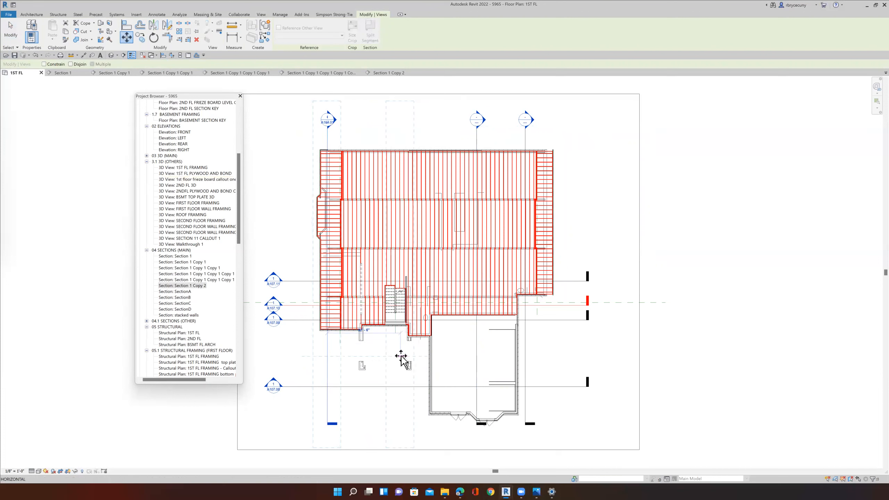
click(401, 355)
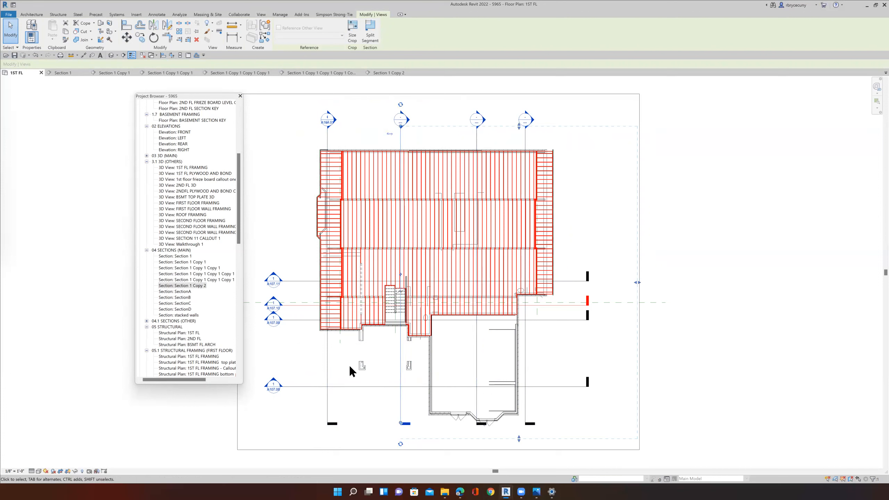
Move another of the stacked vertical section lines right, placing it between the staircase and the garage's left wall.
click(328, 347)
right_click(327, 347)
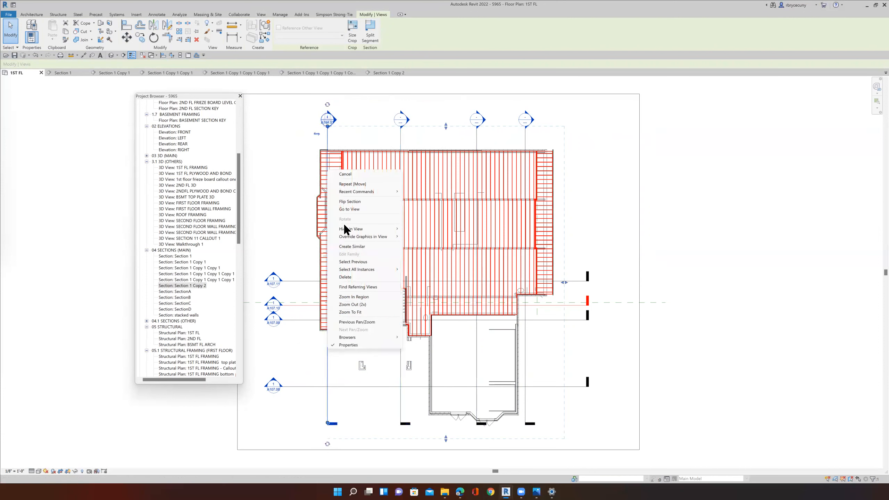
click(319, 369)
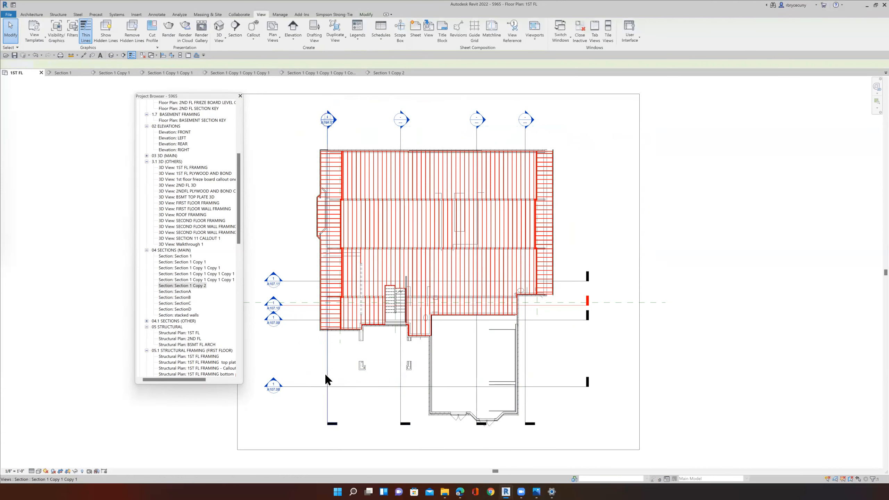
click(125, 38)
click(329, 365)
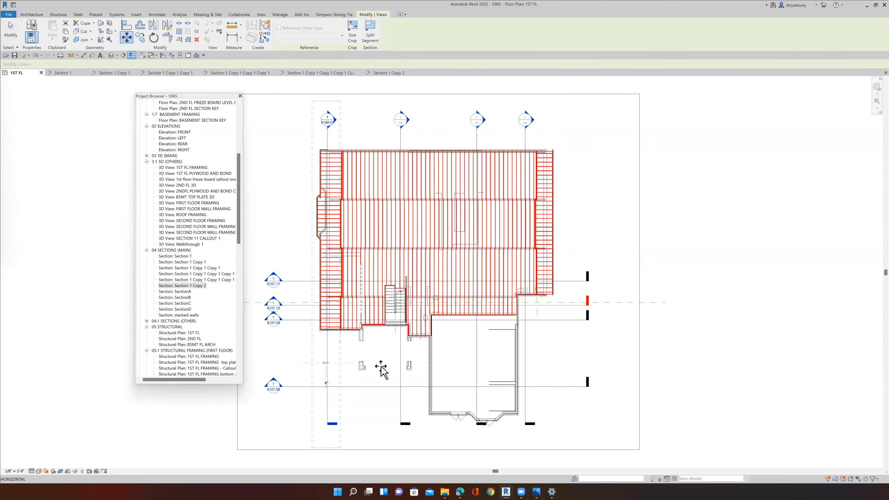
click(416, 366)
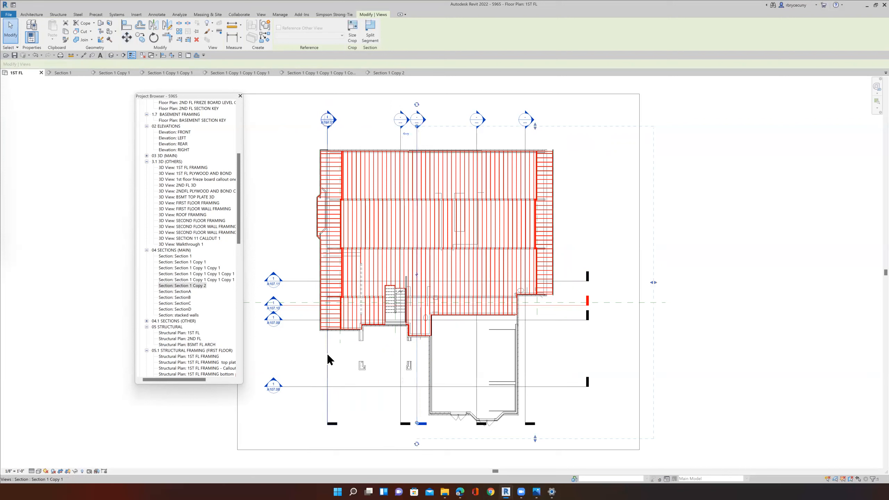
Move the last duplicated section line right to the front porch's left column, and nudge it slightly farther right.
drag(418, 352, 328, 353)
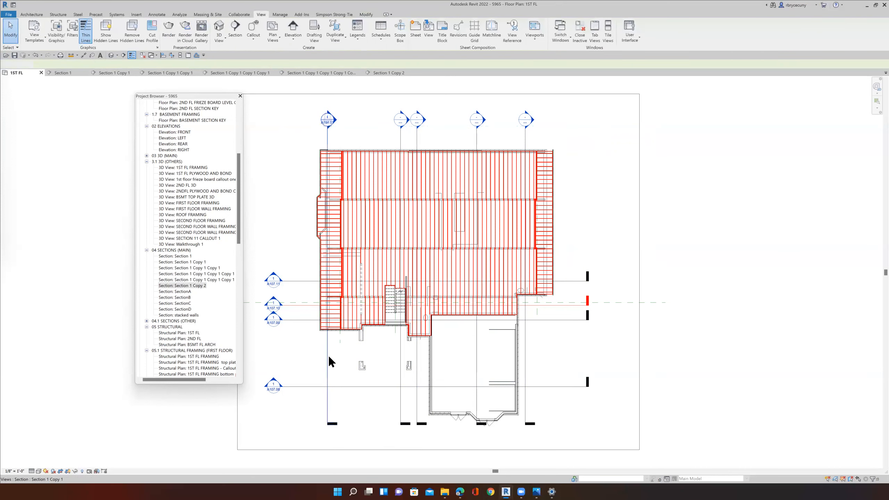
click(127, 38)
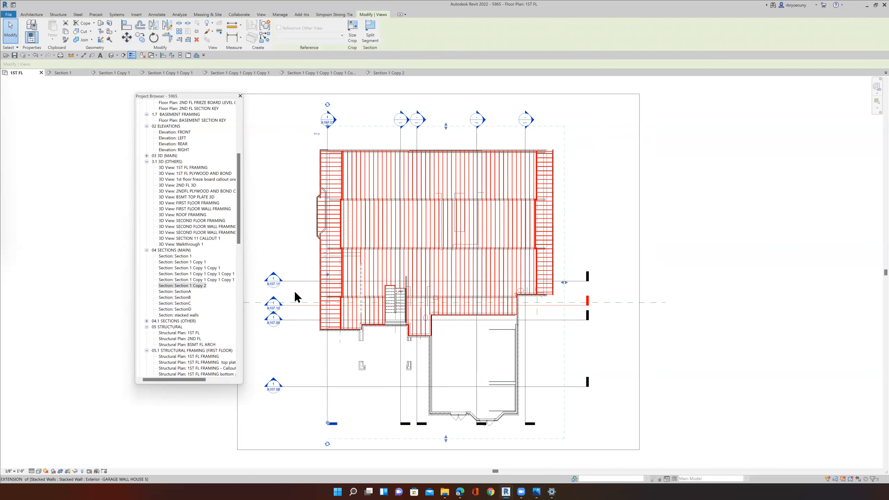
click(332, 369)
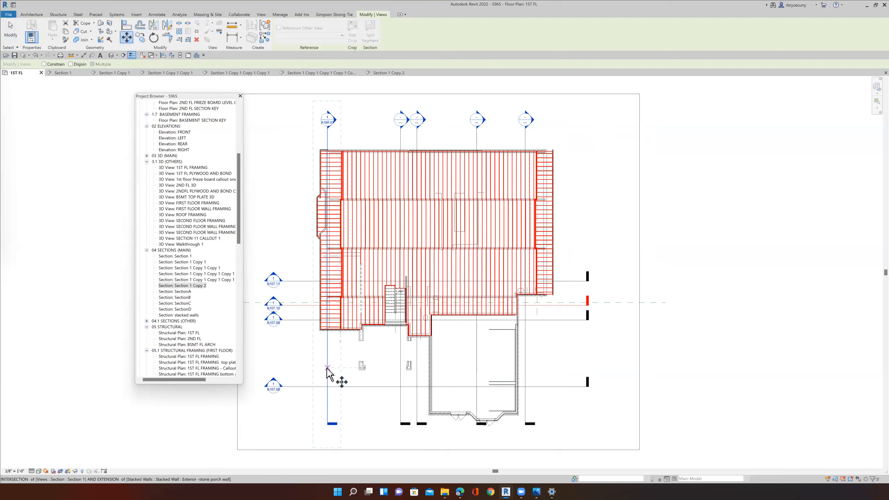
click(365, 371)
key(Escape)
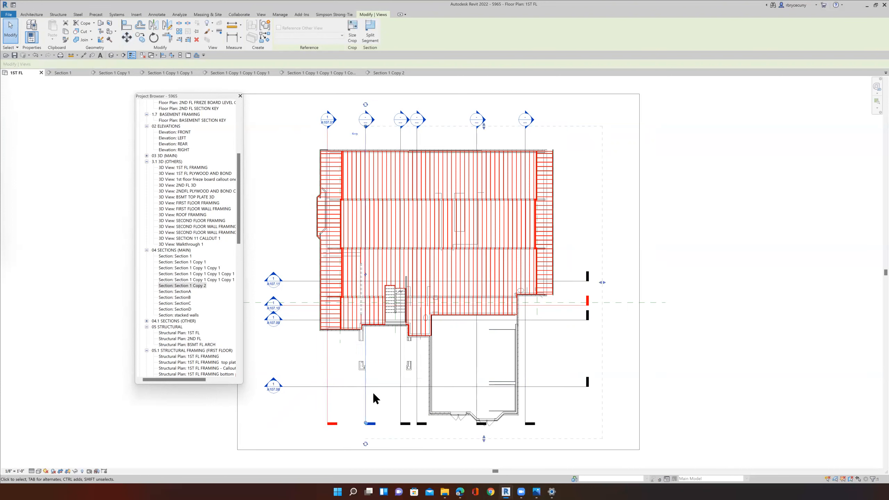
click(367, 404)
key(Right)
key(Right)
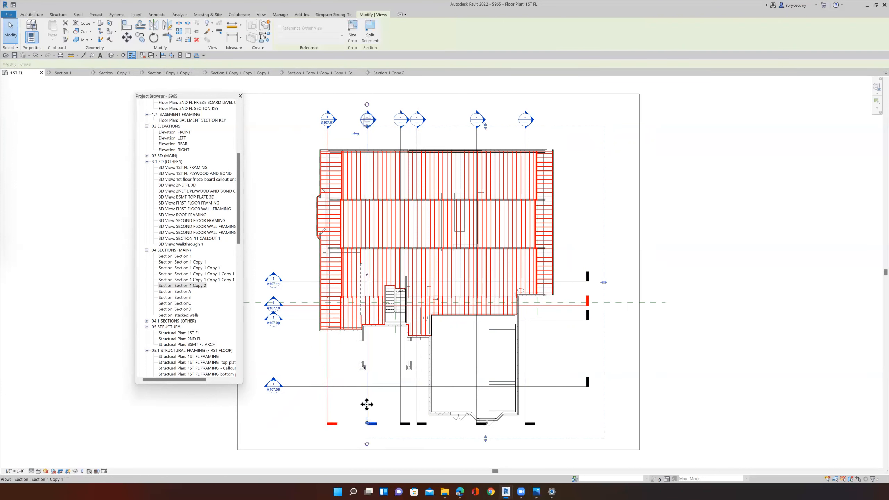
key(Right)
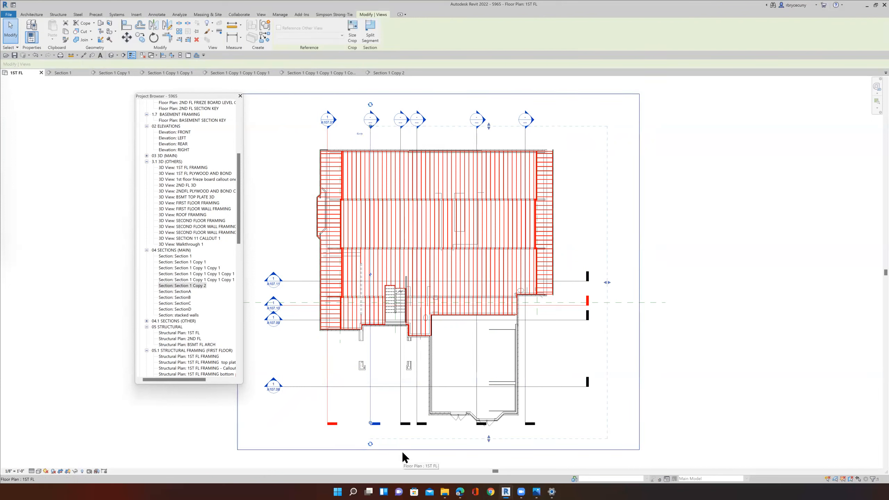
Select the original leftmost section line, place the Properties palette beside the plan, and show its identity data.
click(328, 371)
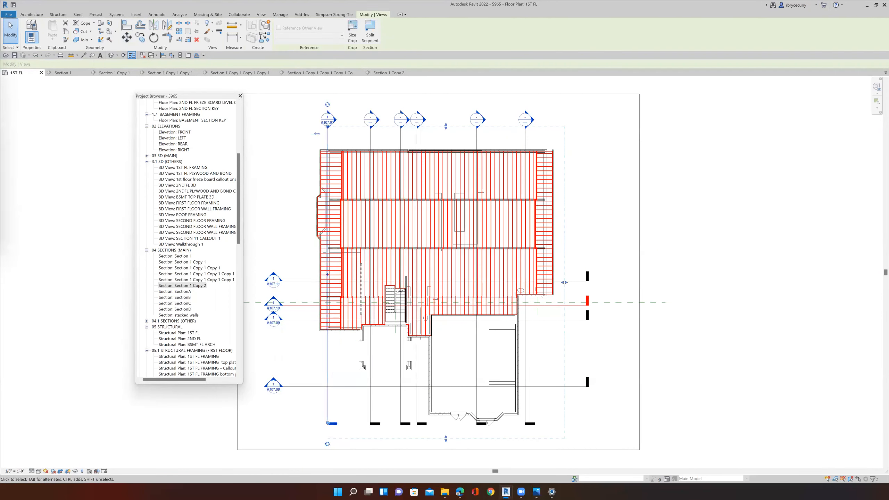
drag(1, 121, 548, 121)
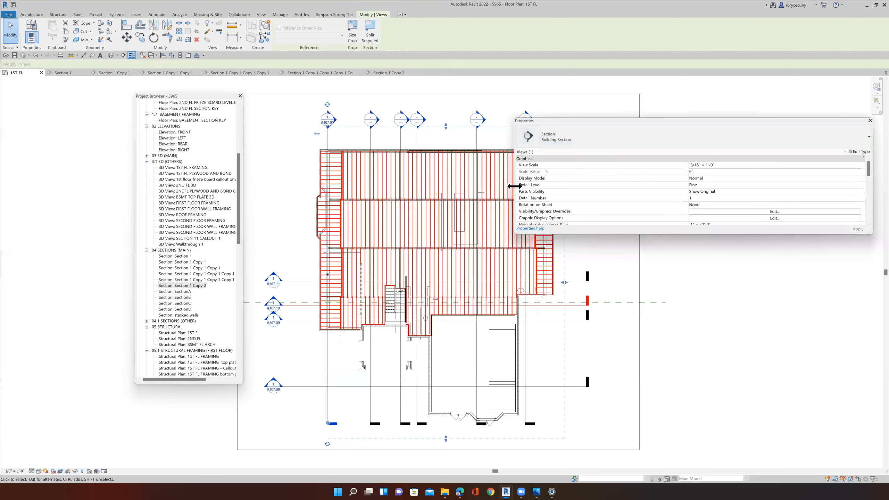
drag(514, 185, 703, 87)
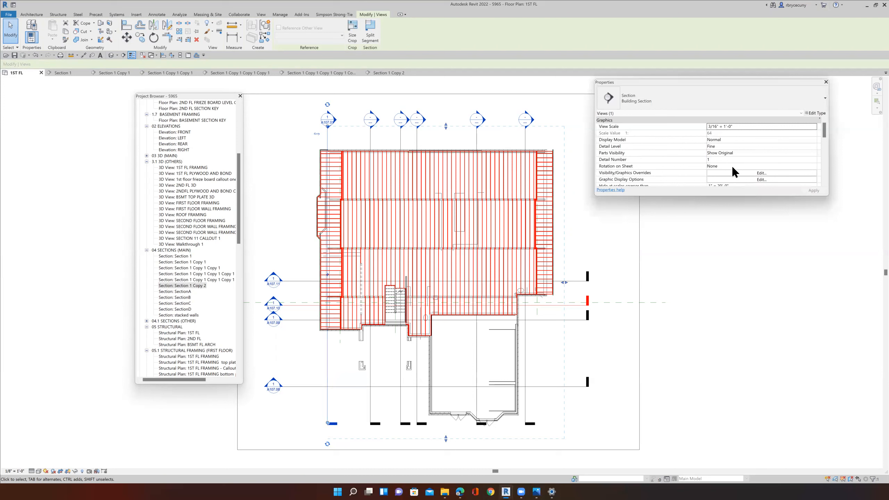
scroll(731, 165, down, 3)
scroll(733, 172, up, 3)
scroll(730, 161, down, 5)
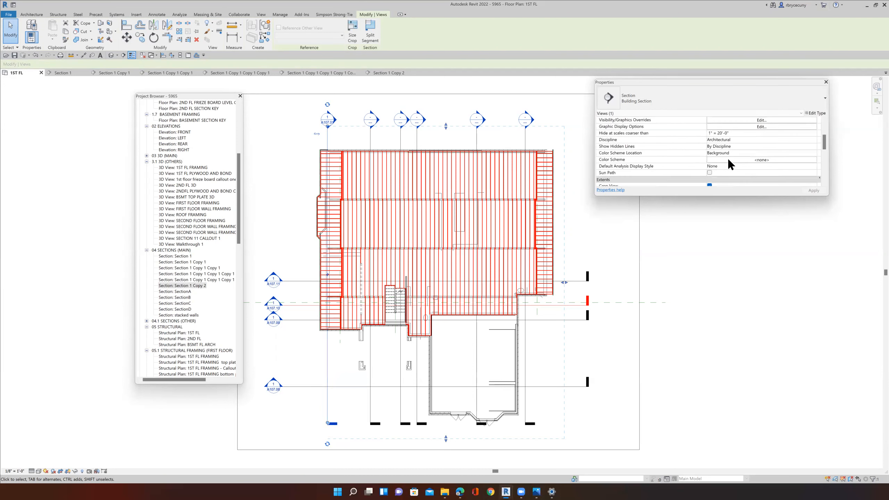
scroll(721, 165, down, 2)
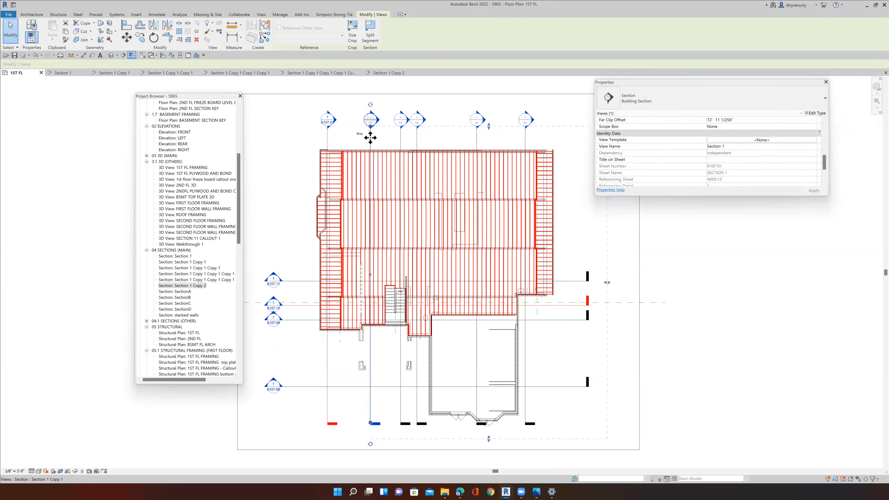
Rename the section view of the second vertical line from the left as Section 2.
click(370, 123)
scroll(746, 164, down, 1)
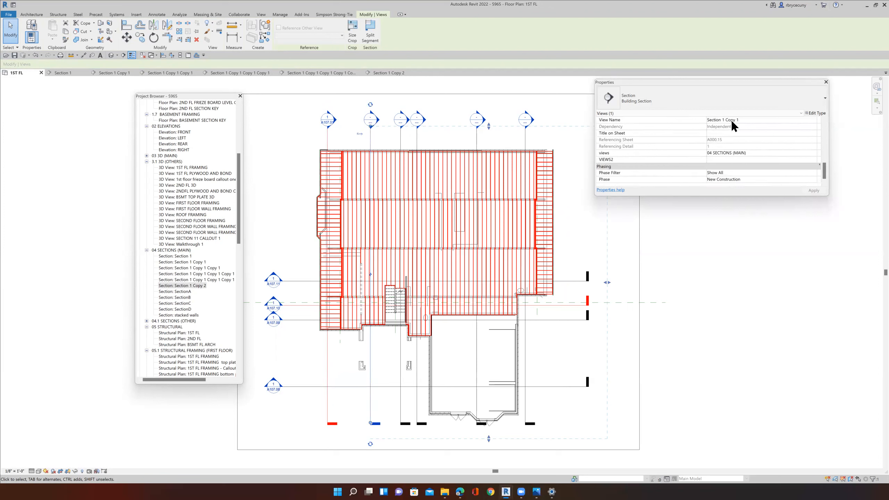
click(745, 121)
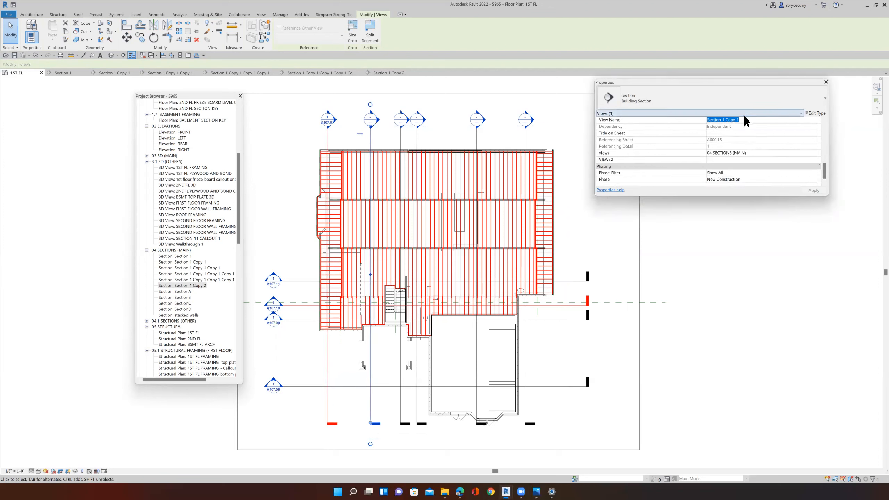
drag(745, 120, 722, 120)
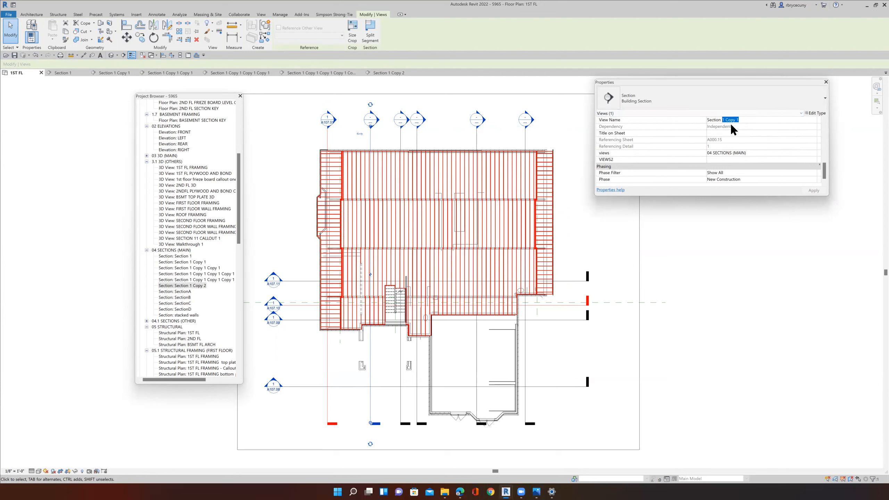
text(2)
click(814, 191)
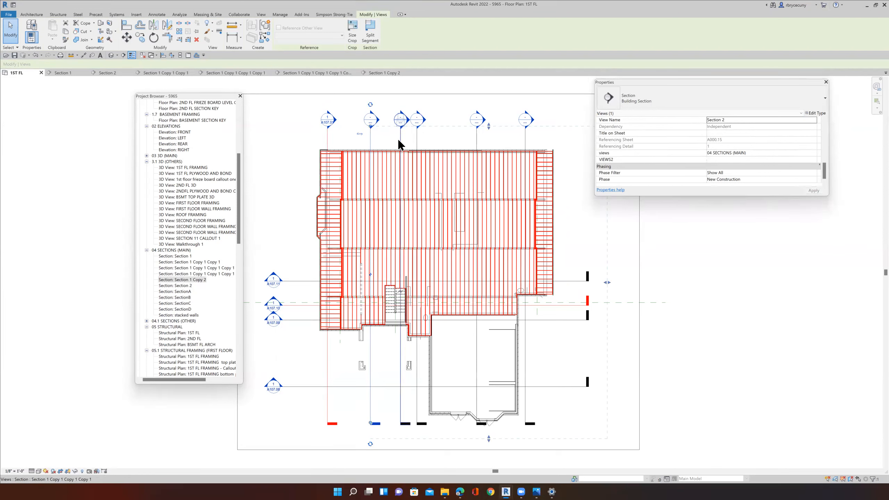
Rename the section view cutting through the staircase as Section 3.
click(401, 140)
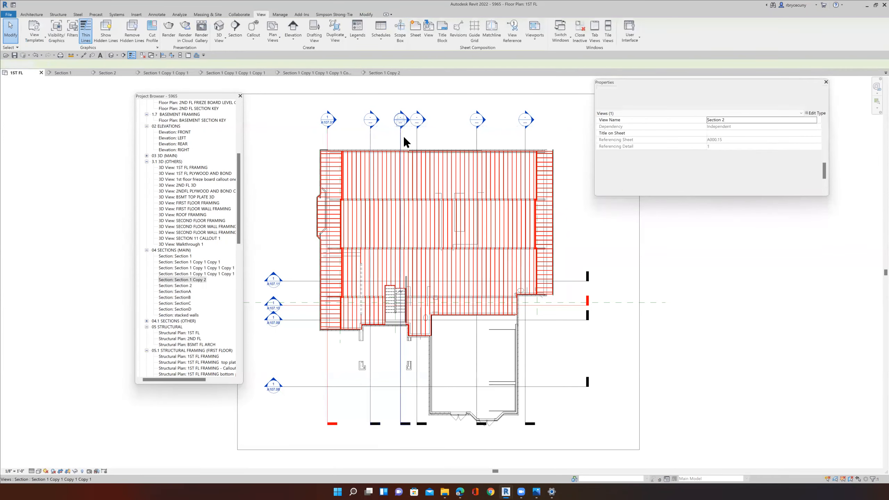
click(736, 121)
drag(770, 120, 722, 123)
text(3)
click(811, 190)
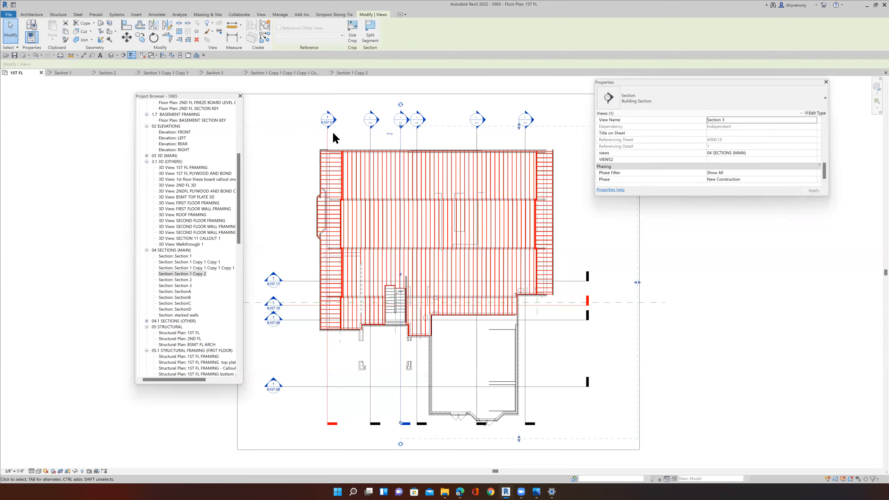
Rename the section view between the staircase and the garage as Section 4.
drag(389, 131, 412, 135)
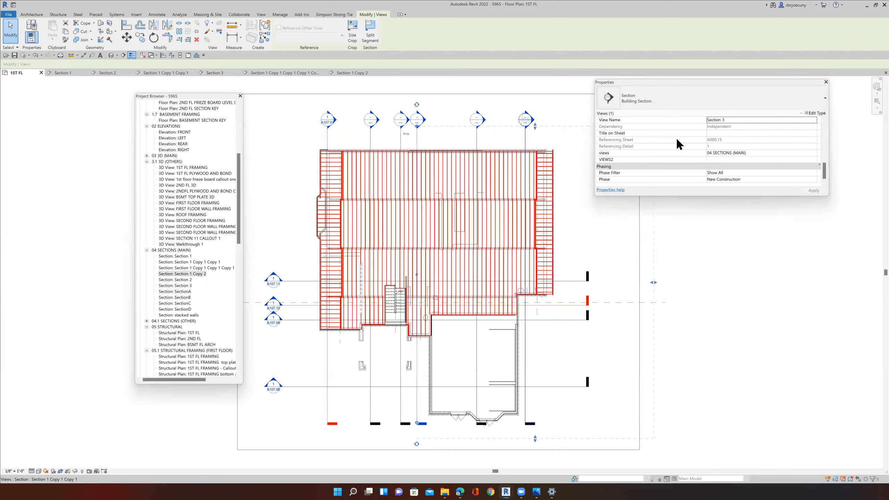
drag(756, 120, 721, 120)
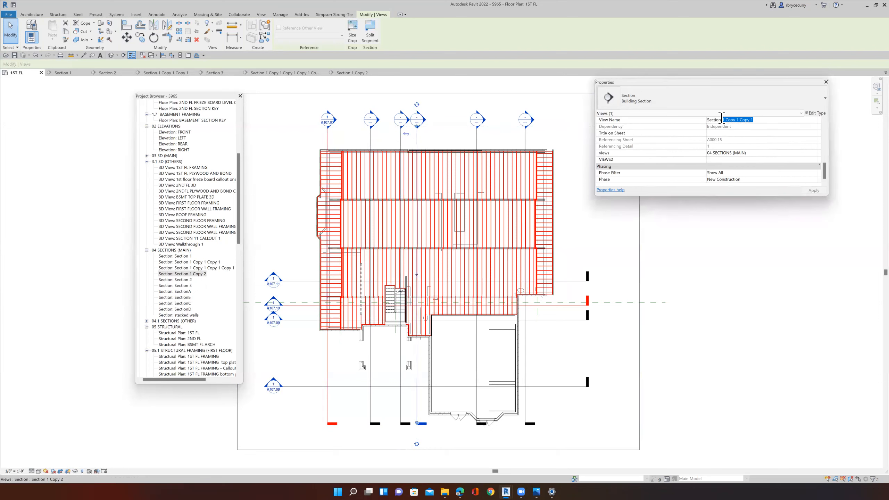
text(4)
click(809, 190)
Rename the section view cutting through the middle of the garage as Section 5.
click(475, 137)
click(784, 120)
drag(784, 120, 724, 120)
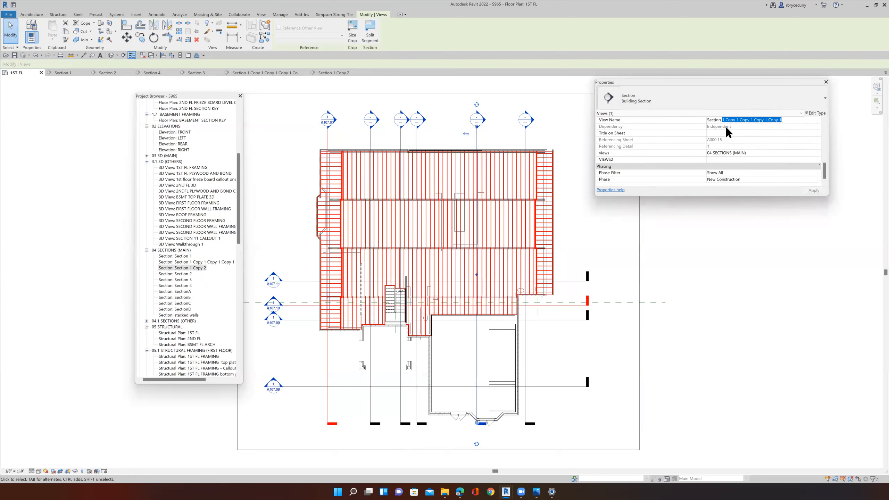
text(5)
click(807, 192)
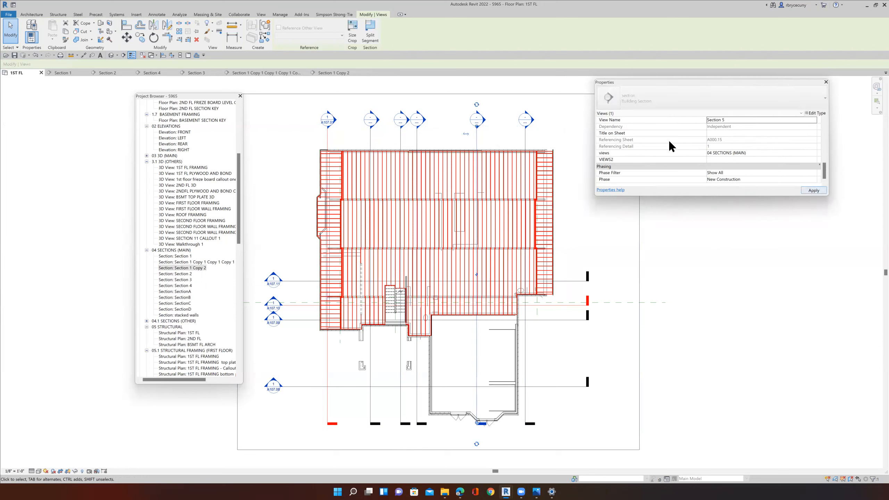
Rename the section view just past the garage's right wall as Section 6.
click(526, 138)
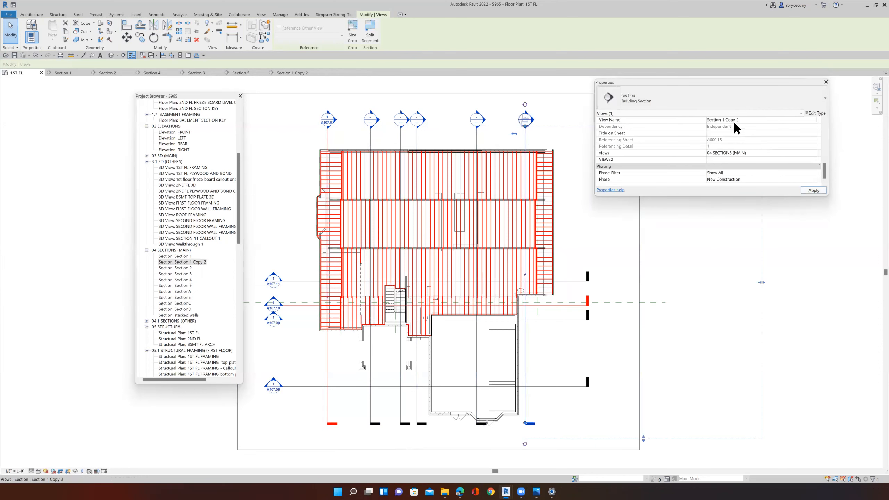
click(738, 120)
drag(739, 120, 720, 120)
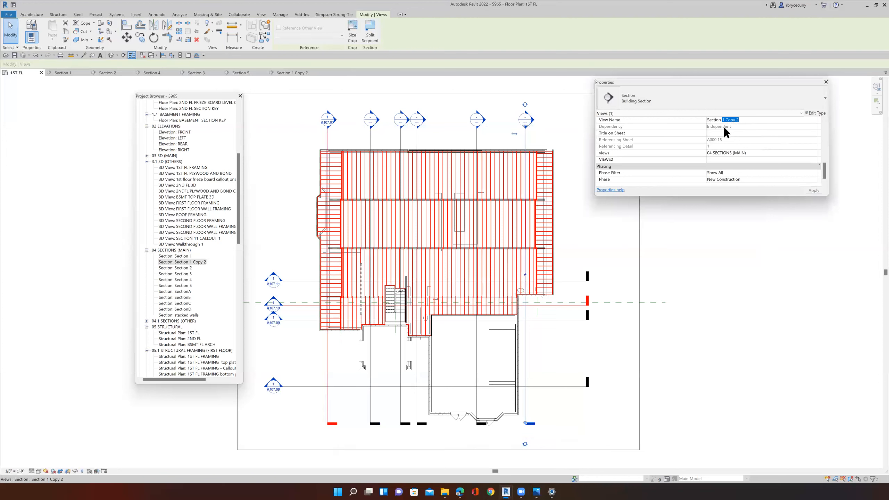
text(6)
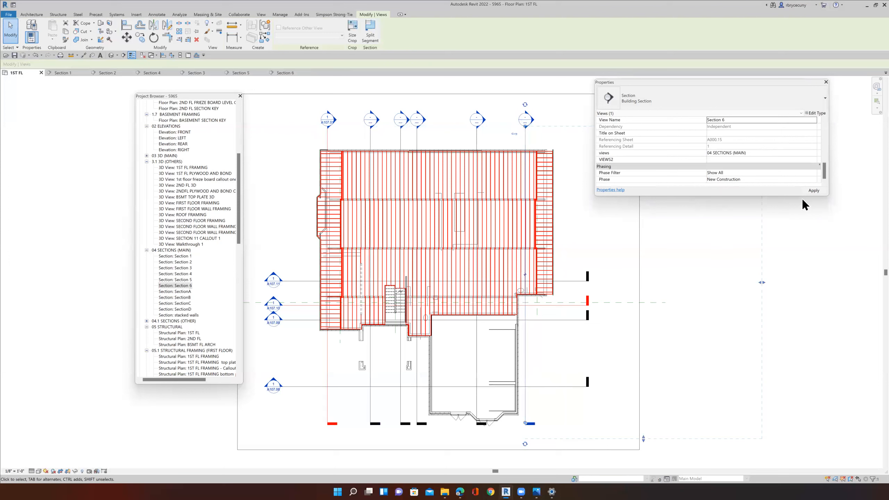
Open the Section 6 view from its section line, and move the Properties palette off the drawing.
right_click(524, 352)
click(556, 213)
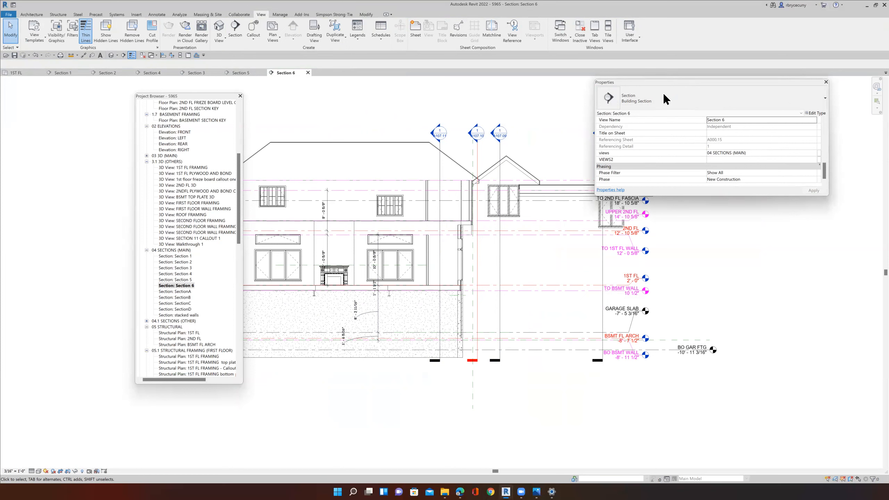
drag(664, 82, 0, 82)
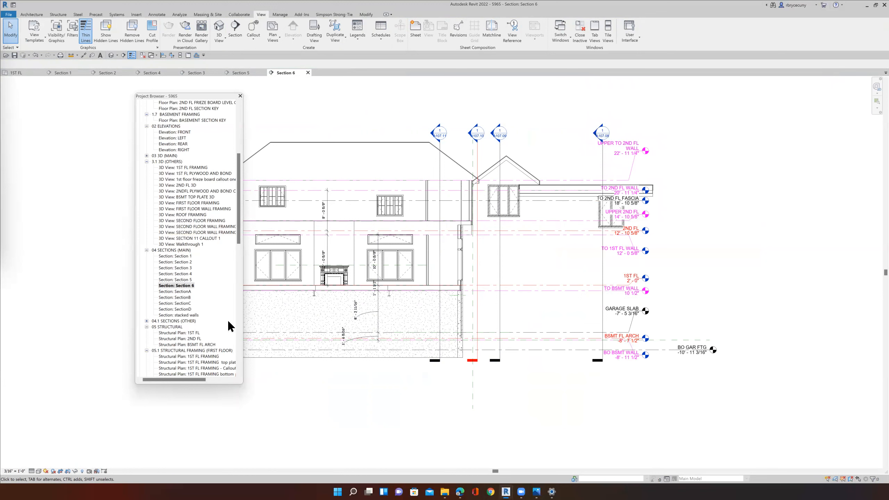
Open sheet A107.01 - SECTION 1 and bring the whole sheet into view.
scroll(189, 301, down, 15)
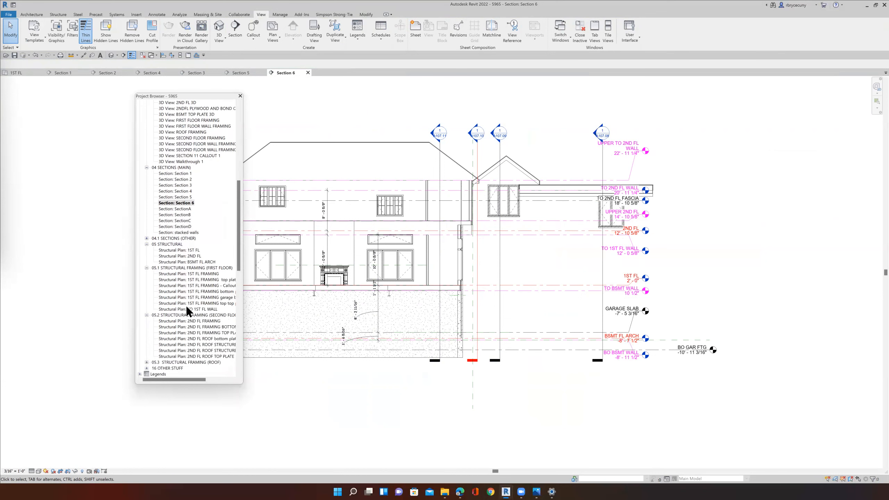
scroll(193, 323, down, 7)
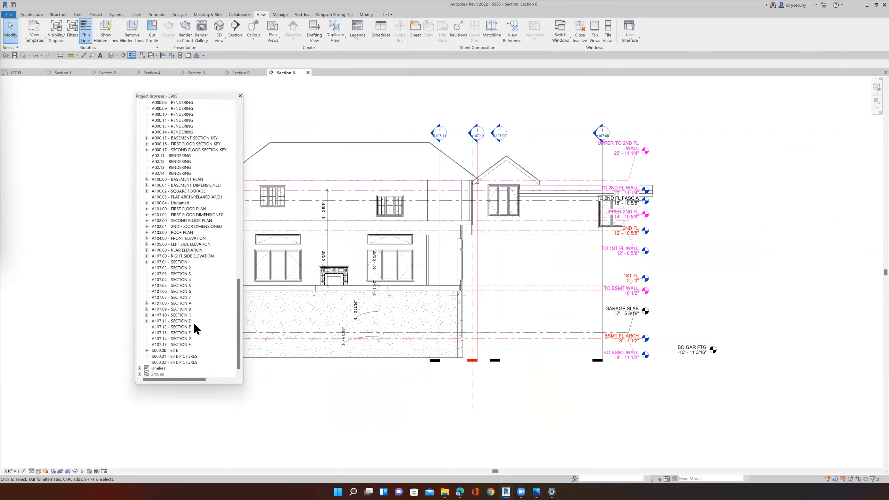
double_click(181, 262)
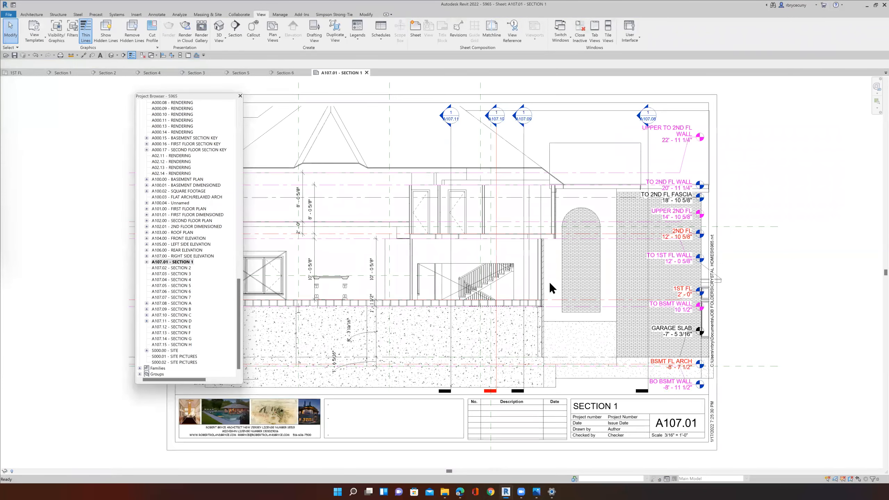
scroll(574, 278, down, 3)
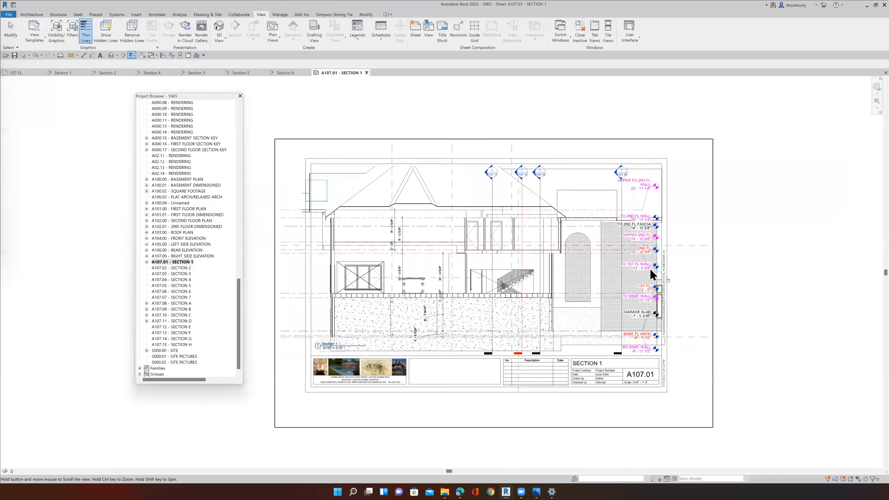
middle_drag(651, 271, 666, 255)
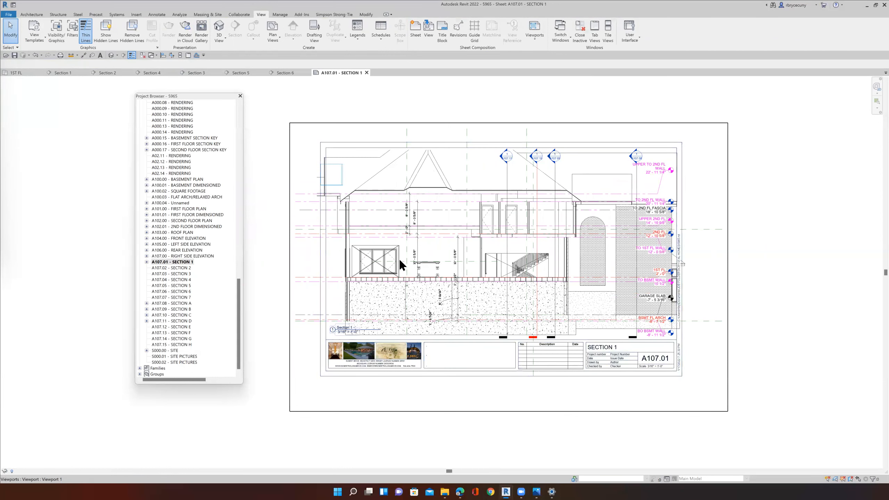
Open sheet A107.02 - SECTION 2 and collapse the 01 Plans and first floor, second floor and basement framing groups in the Project Browser.
double_click(181, 268)
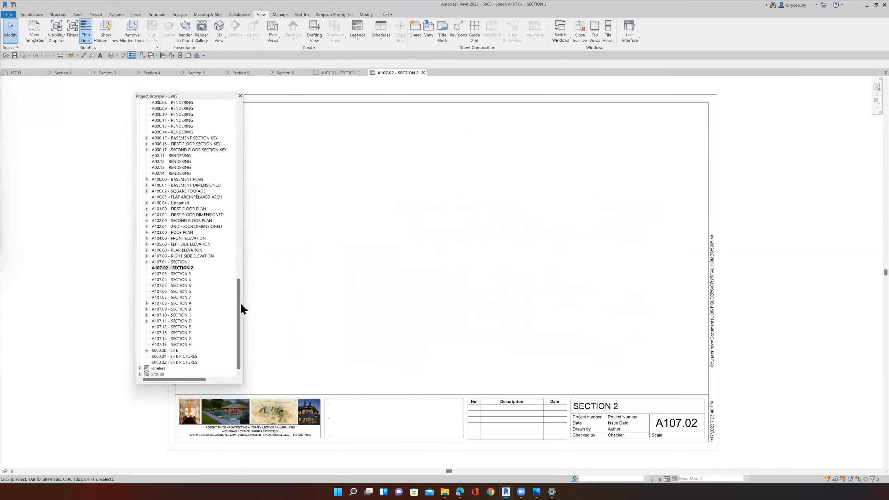
drag(238, 305, 233, 117)
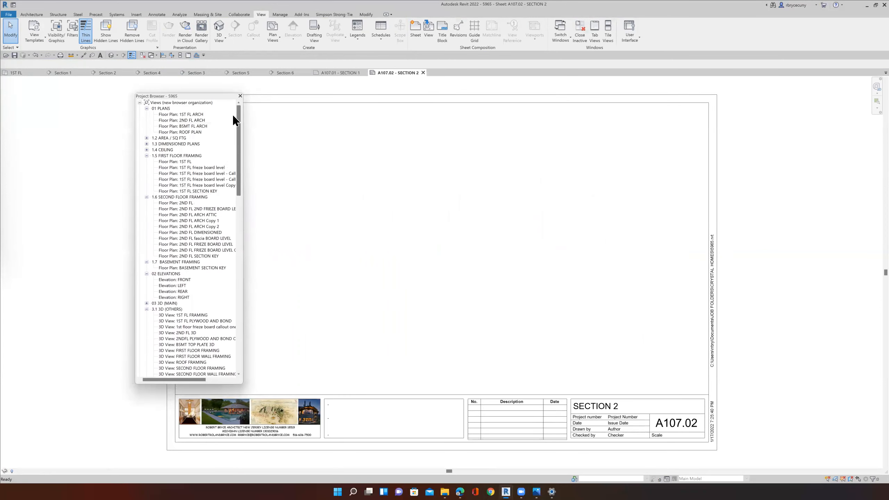
click(146, 108)
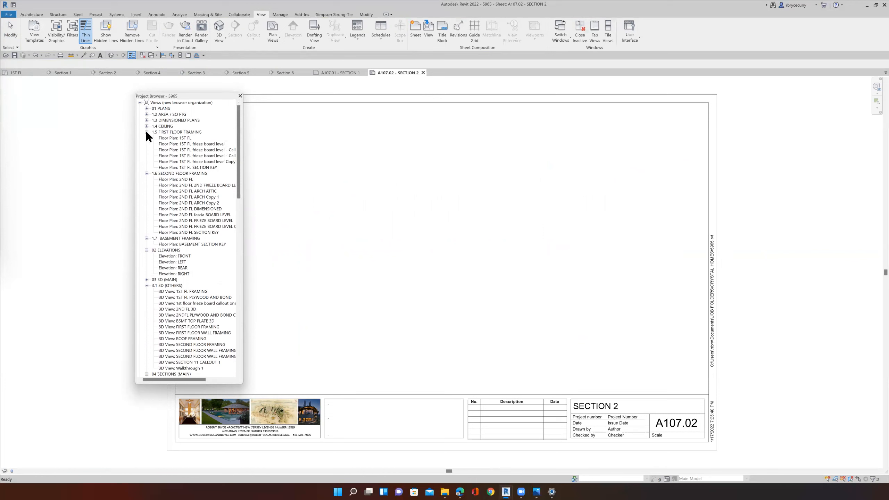
double_click(163, 132)
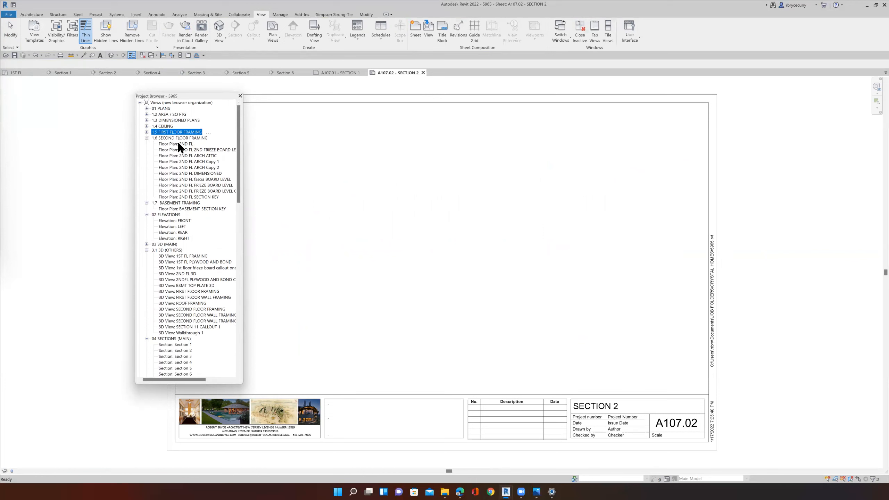
double_click(182, 138)
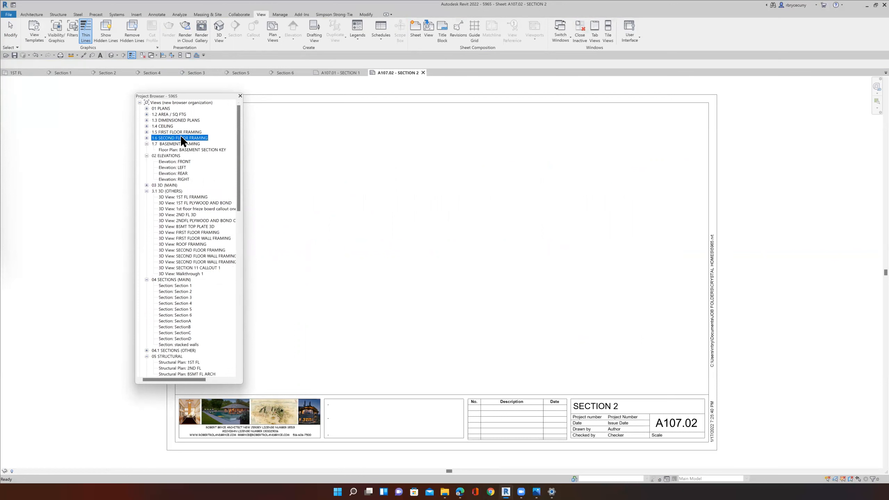
double_click(185, 144)
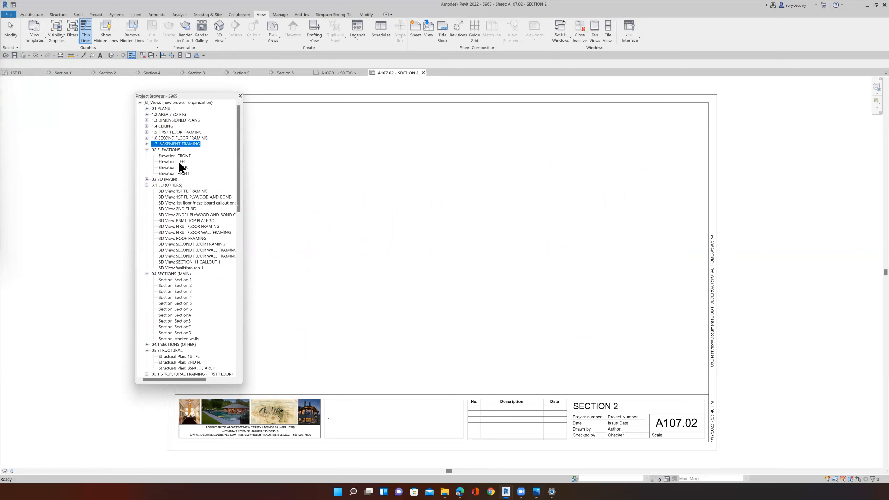
Collapse the 02 Elevations, 3.1 3D (Others), 05 Structural, 05.1 and 05.2 structural framing groups in the Project Browser.
click(172, 150)
double_click(170, 150)
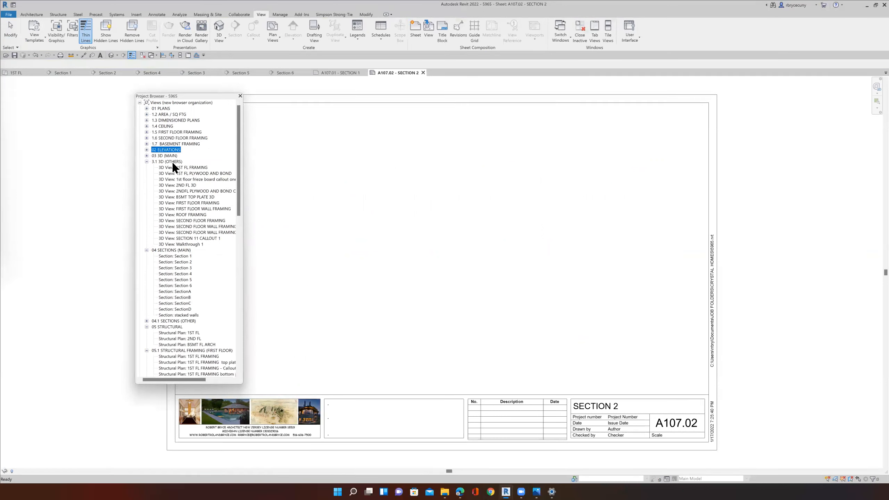
double_click(172, 162)
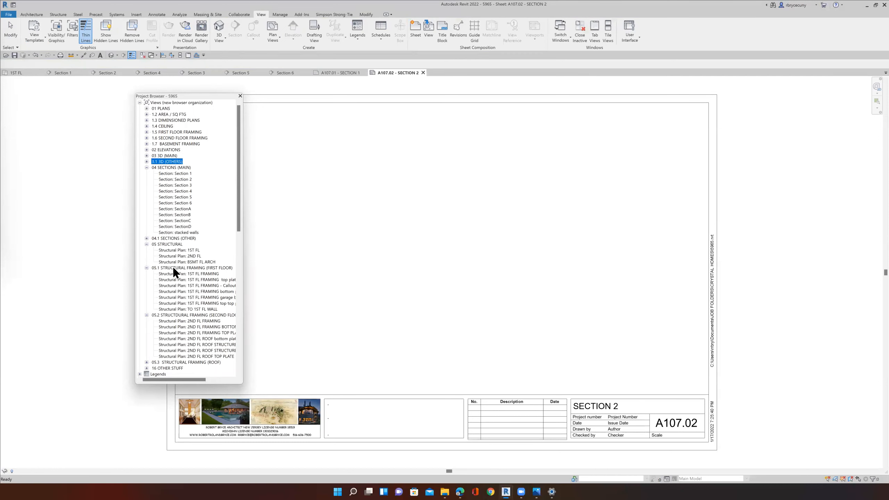
double_click(168, 245)
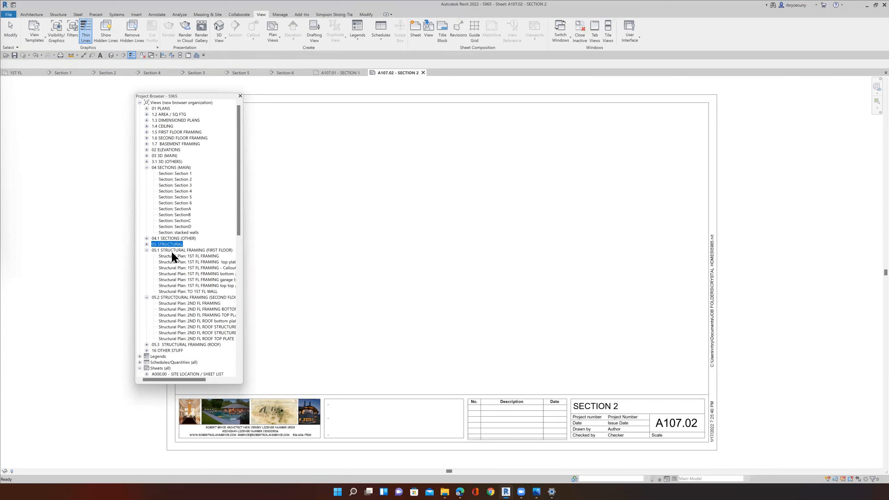
double_click(172, 251)
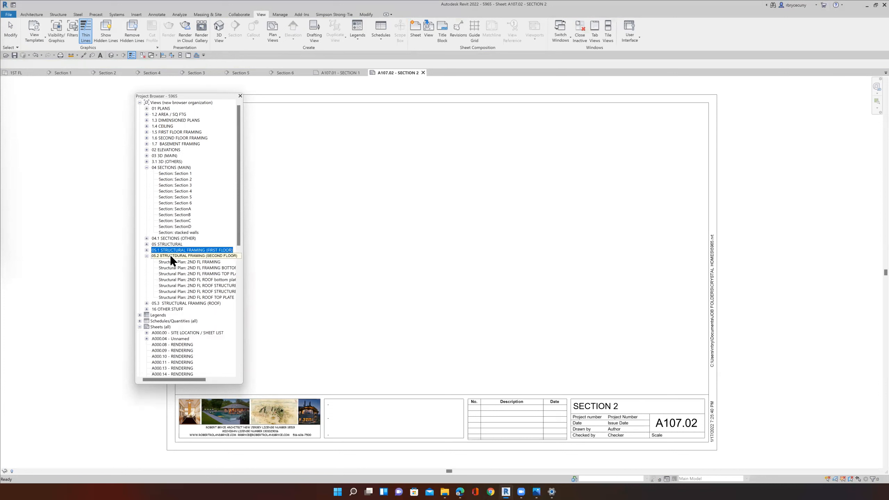
double_click(172, 257)
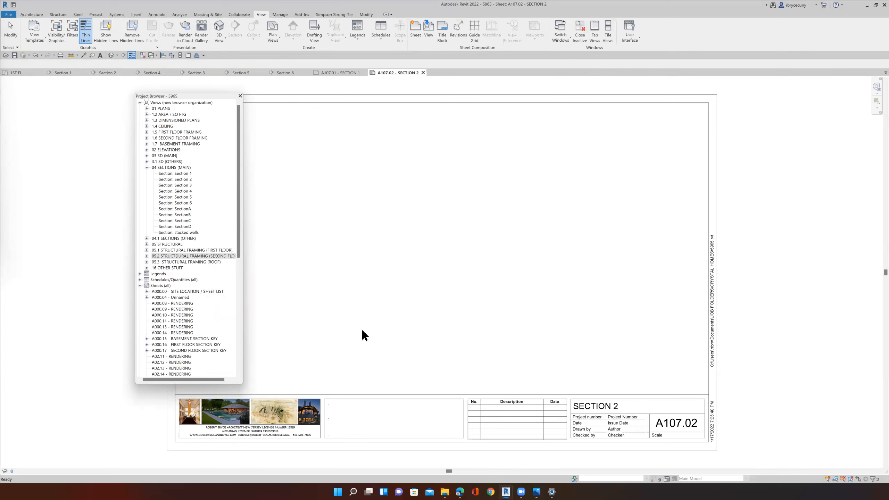
Place the Section 2 view on sheet A107.02.
drag(183, 180, 217, 182)
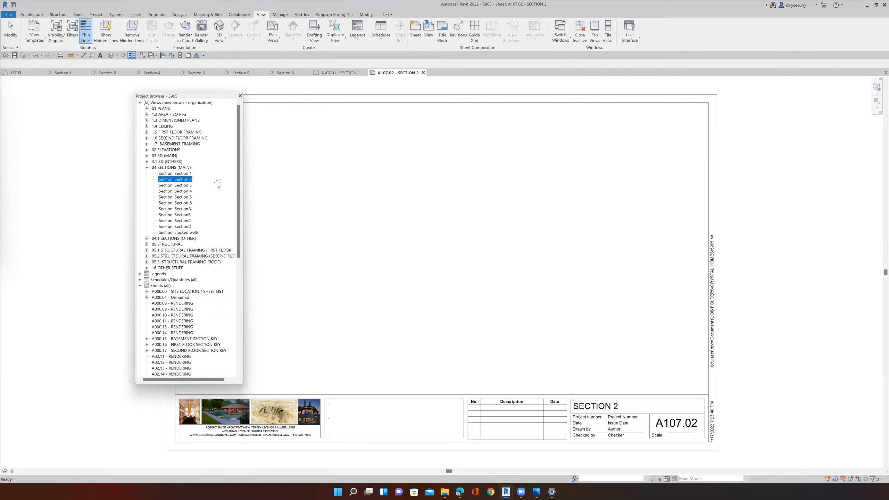
click(444, 257)
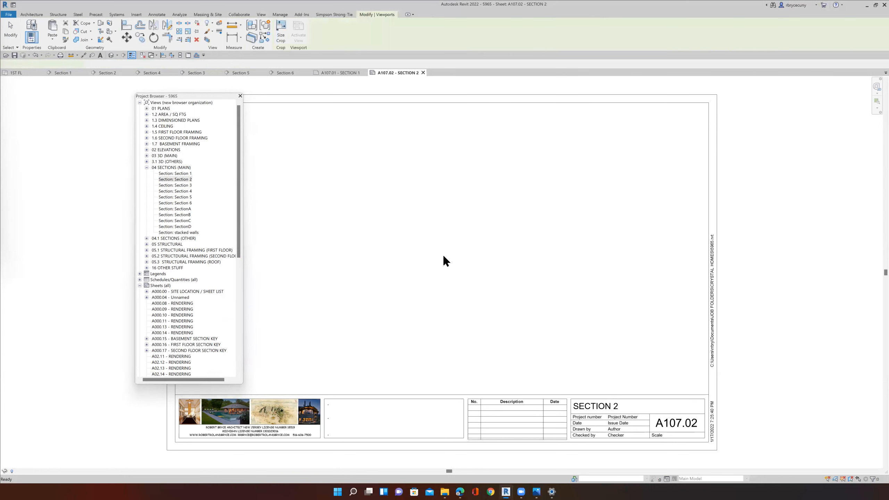
scroll(443, 254, down, 5)
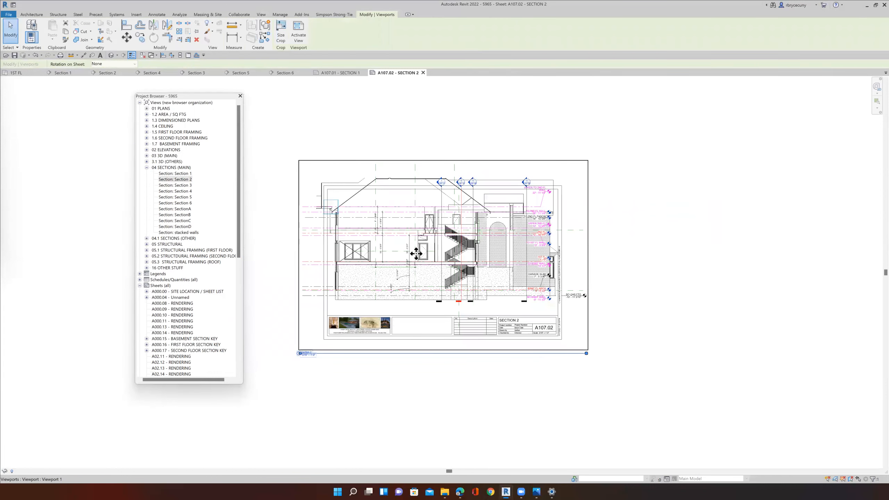
middle_drag(496, 274, 516, 255)
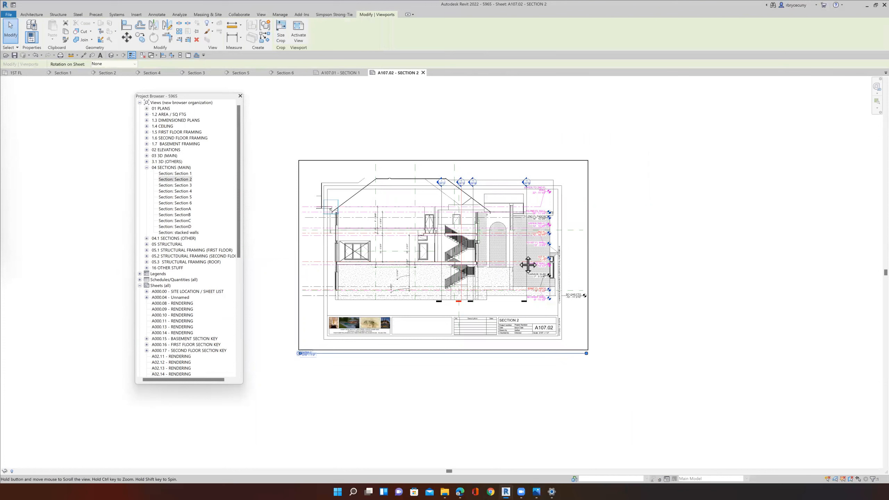
Nudge the Section 2 viewport down until the drawing sits just above the title block.
click(490, 368)
click(473, 230)
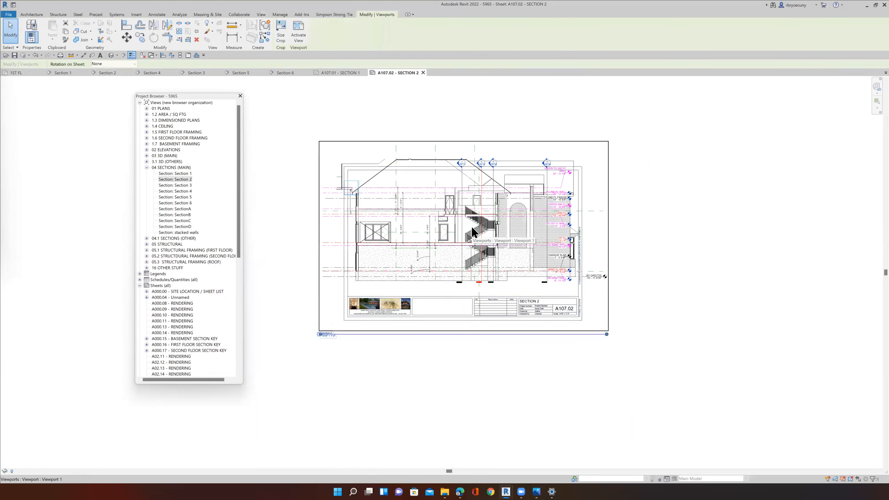
key(Down)
key(Down)
key(Down)
key(Down)
key(Down)
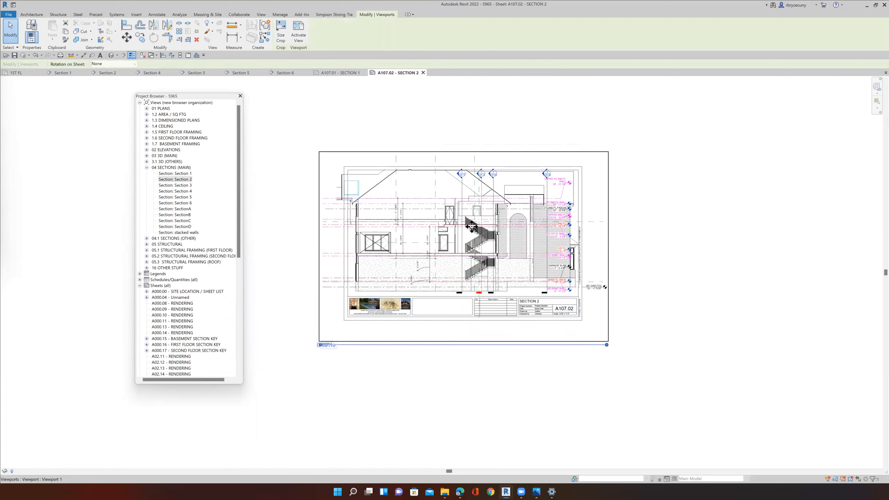
key(Down)
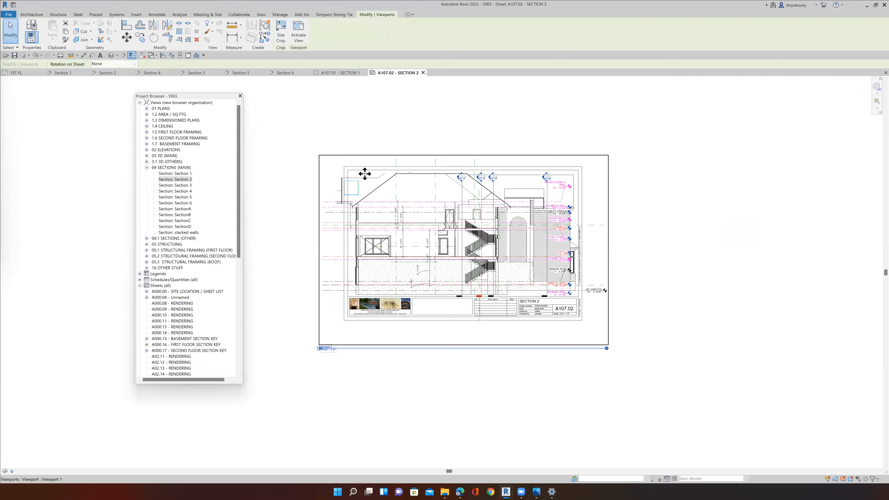
Move the Section 2 view title up onto the sheet, under the drawing's lower-left corner and above the title block.
click(347, 365)
drag(372, 337, 387, 290)
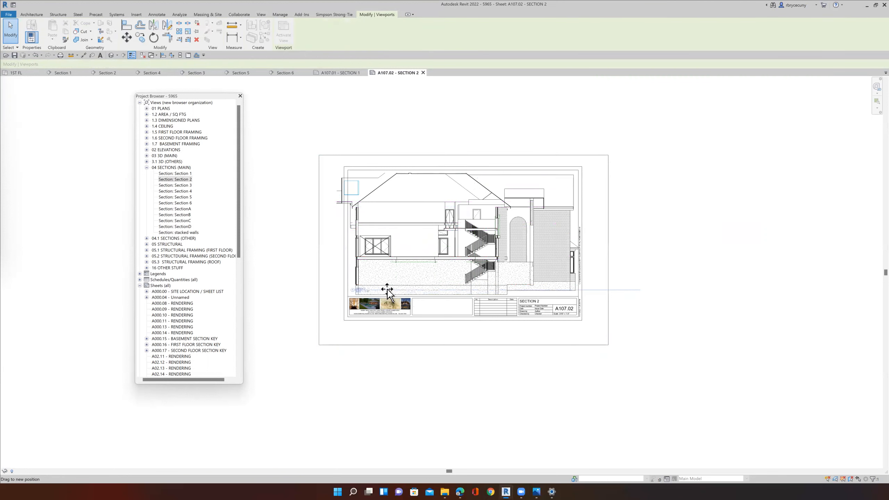
click(480, 271)
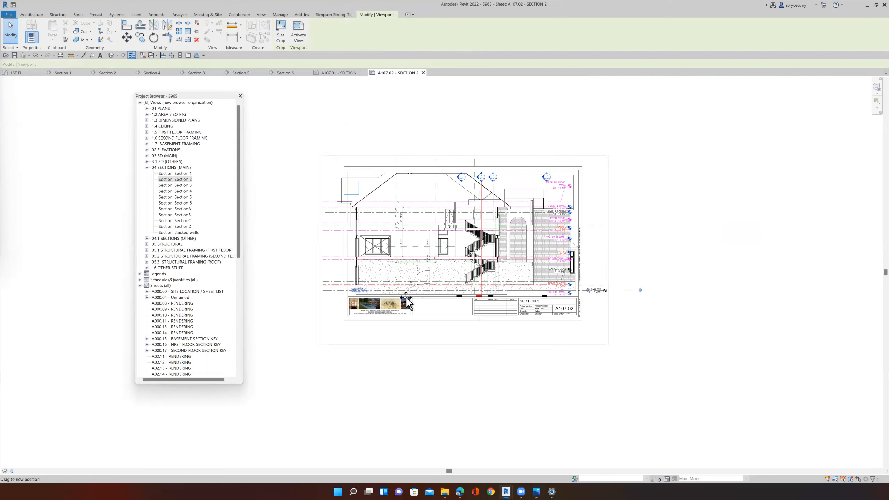
key(Escape)
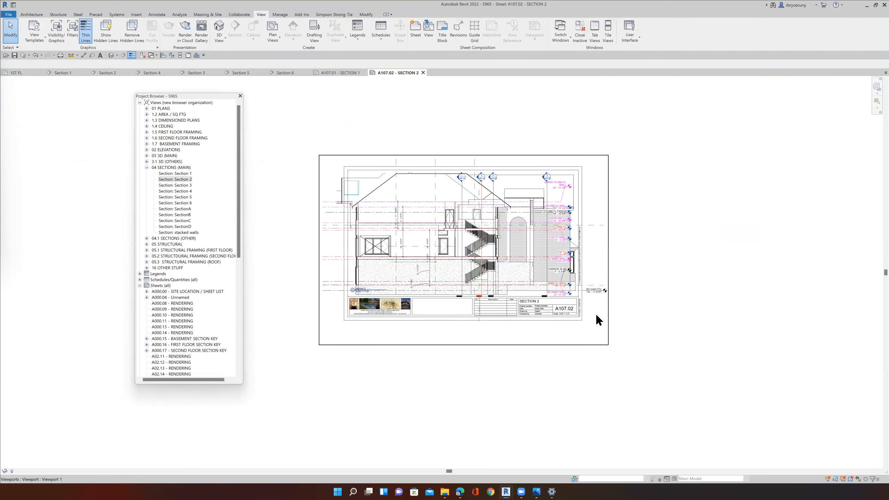
scroll(576, 181, up, 5)
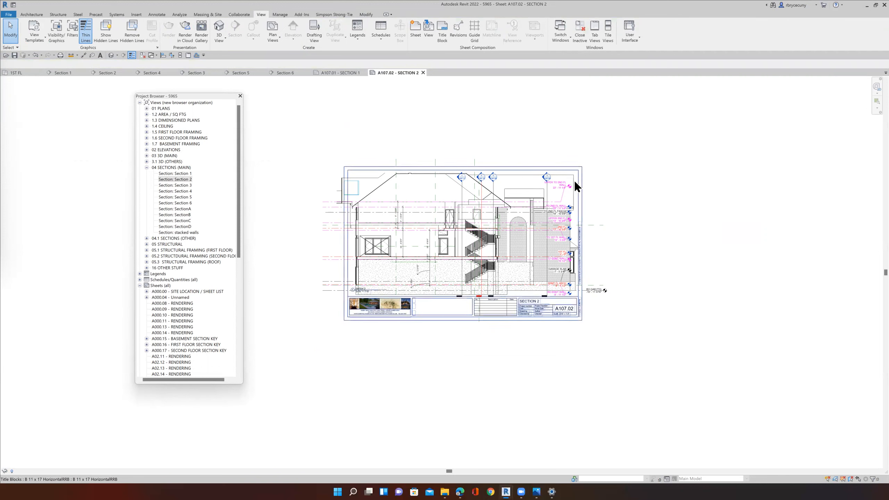
scroll(483, 365, down, 5)
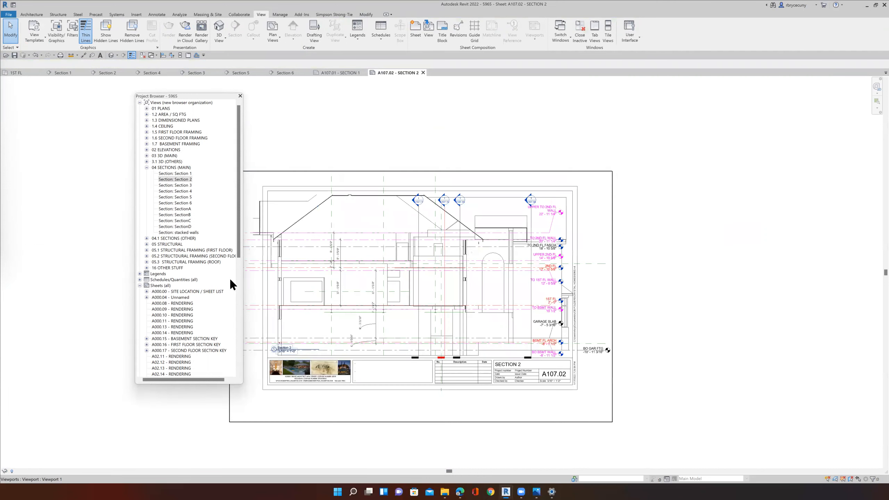
Open the Section 3 view and sheet A107.03 - SECTION 3.
double_click(186, 186)
scroll(524, 245, down, 2)
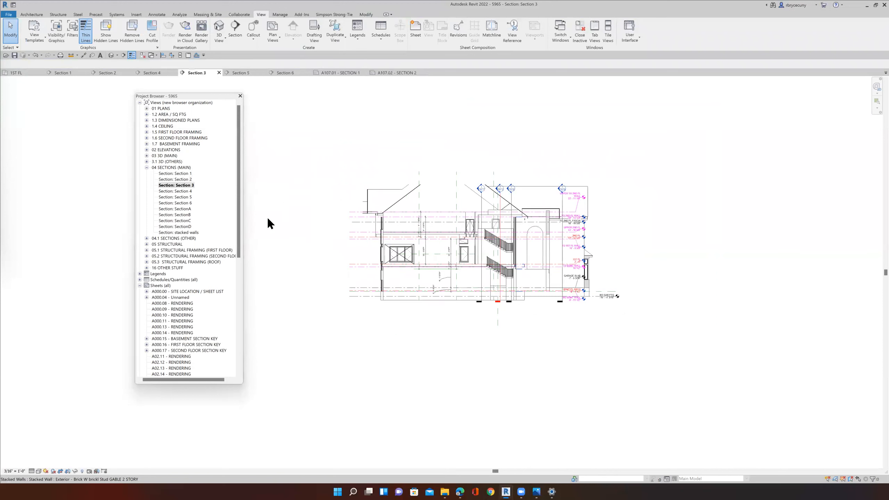
scroll(194, 349, down, 6)
scroll(192, 350, down, 3)
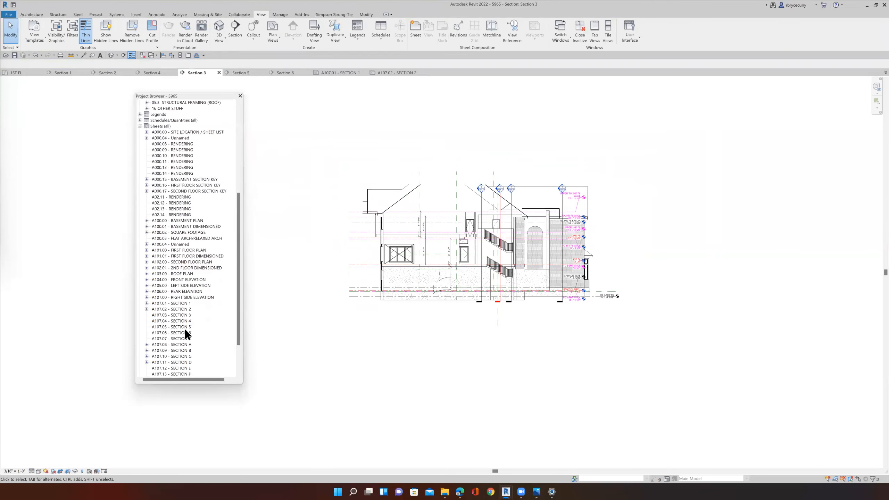
click(184, 318)
double_click(184, 317)
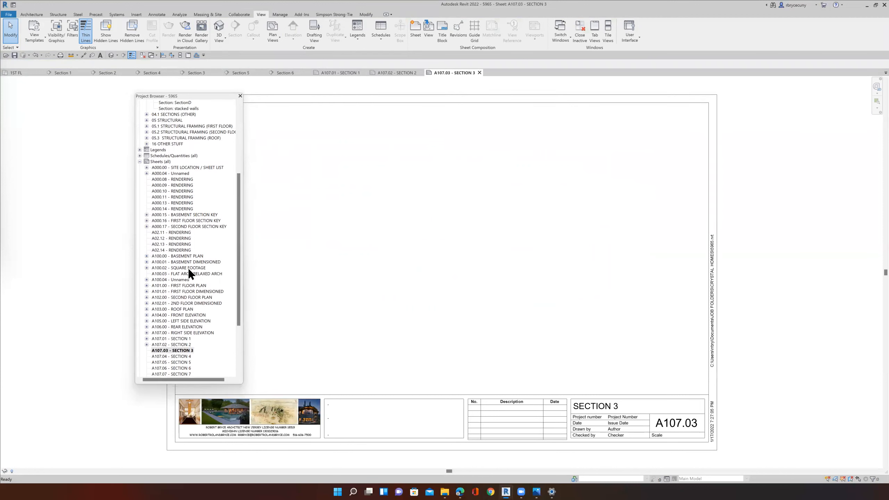
Place the Section 3 view from the main sections group on sheet A107.03.
scroll(181, 203, up, 2)
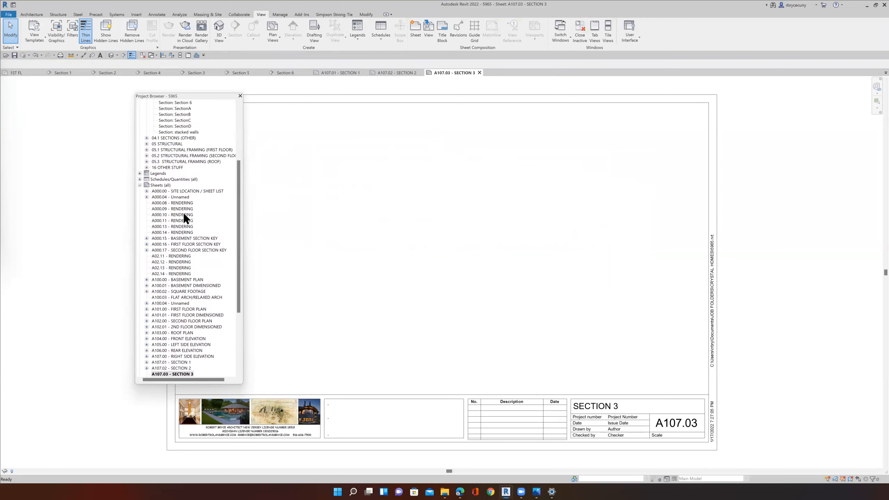
scroll(187, 172, up, 5)
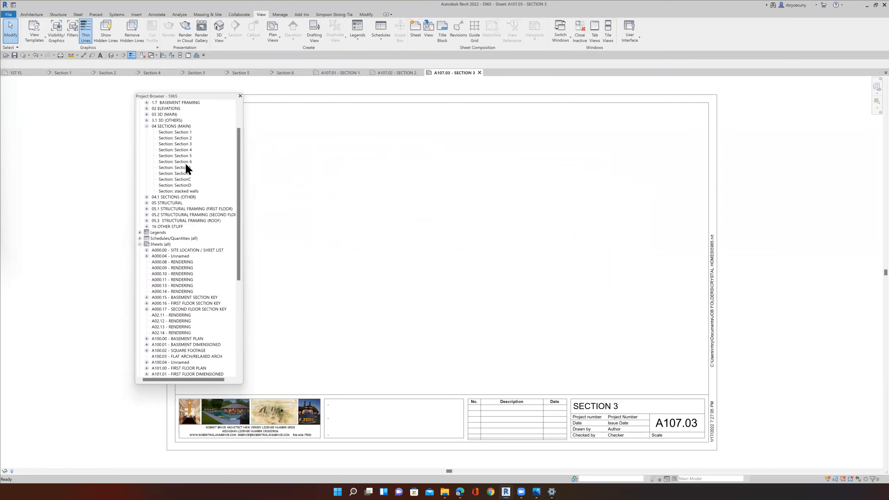
scroll(186, 166, up, 2)
click(181, 168)
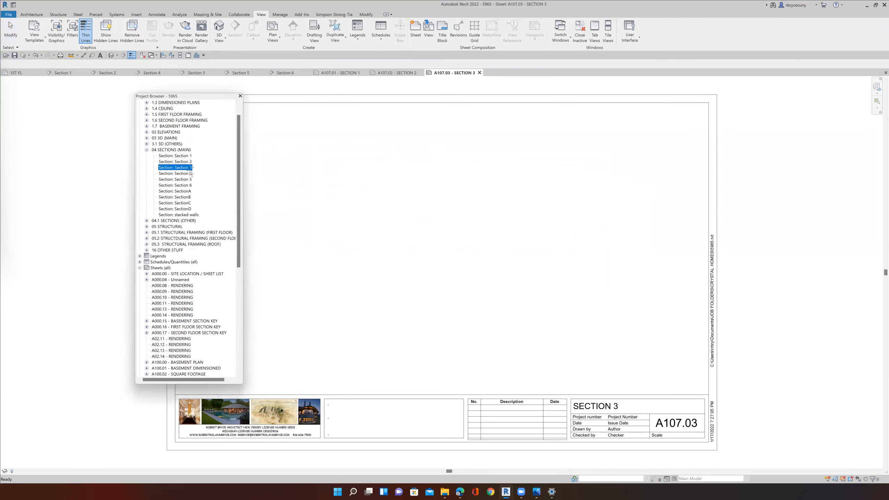
click(421, 266)
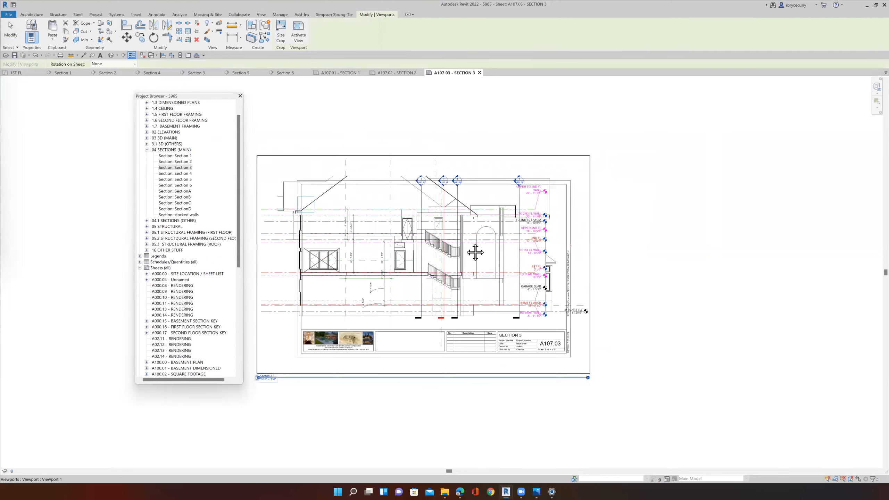
Nudge the Section 3 viewport down and to the right to fit the drawing inside the sheet border above the title block.
scroll(466, 241, down, 2)
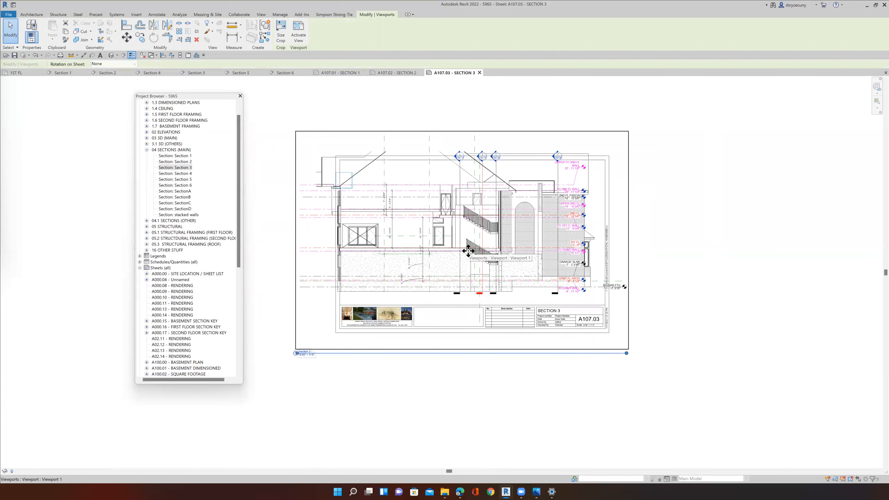
key(Down)
key(Down)
key(Down)
key(Down)
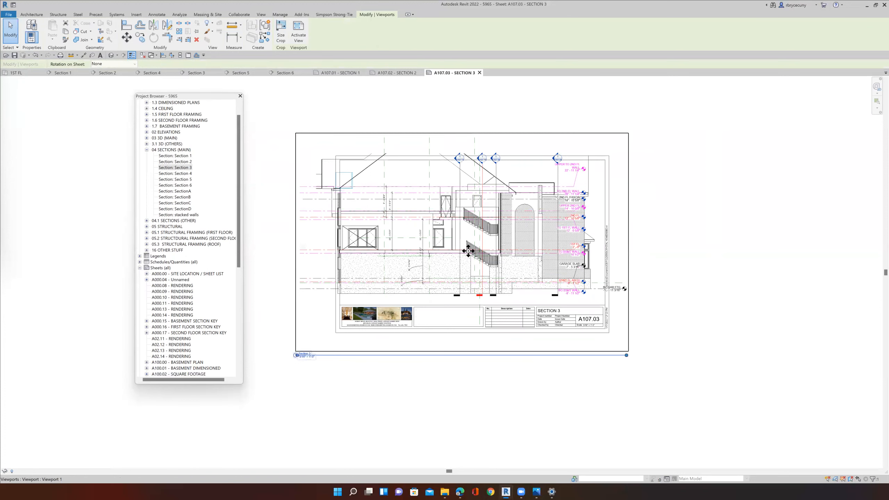
key(Down)
key(Right)
key(Right)
key(Right)
key(Right)
key(Right)
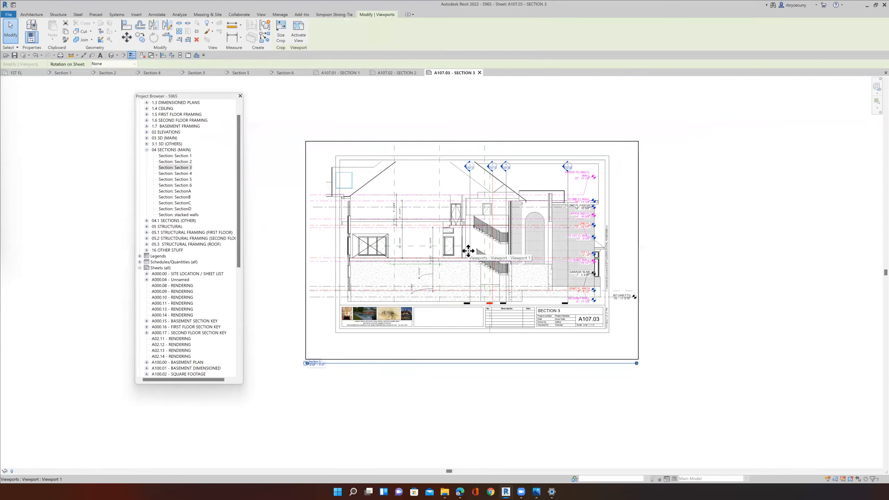
click(695, 250)
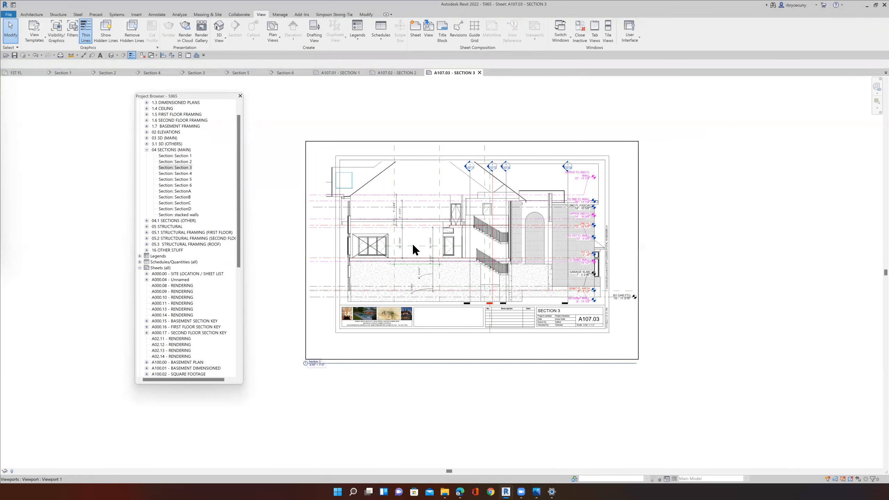
Move the Section 3 view title up onto sheet A107.03, under the drawing's lower-left corner and above the title block.
click(396, 248)
click(353, 385)
click(365, 361)
mouse_move(364, 361)
mouse_down()
mouse_move(409, 330)
mouse_move(420, 302)
mouse_move(363, 391)
mouse_move(362, 363)
mouse_up()
click(377, 372)
click(419, 272)
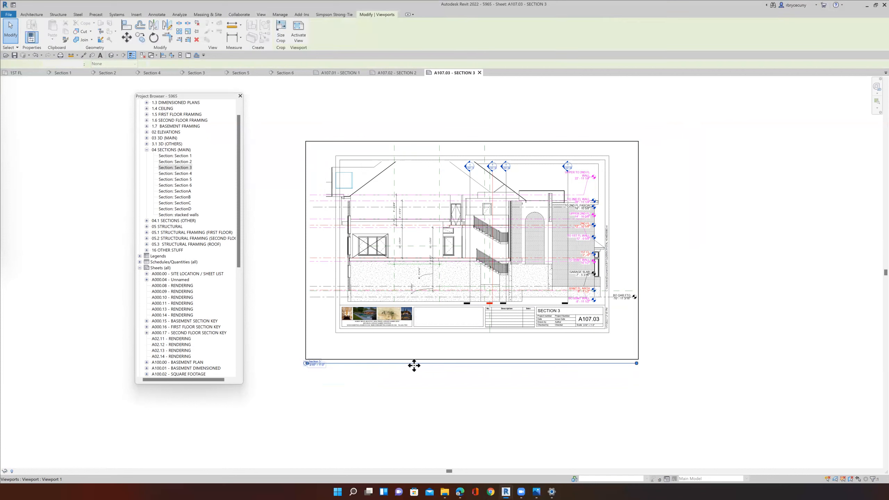
click(410, 378)
mouse_move(434, 303)
mouse_down()
mouse_move(453, 300)
mouse_move(454, 280)
mouse_up()
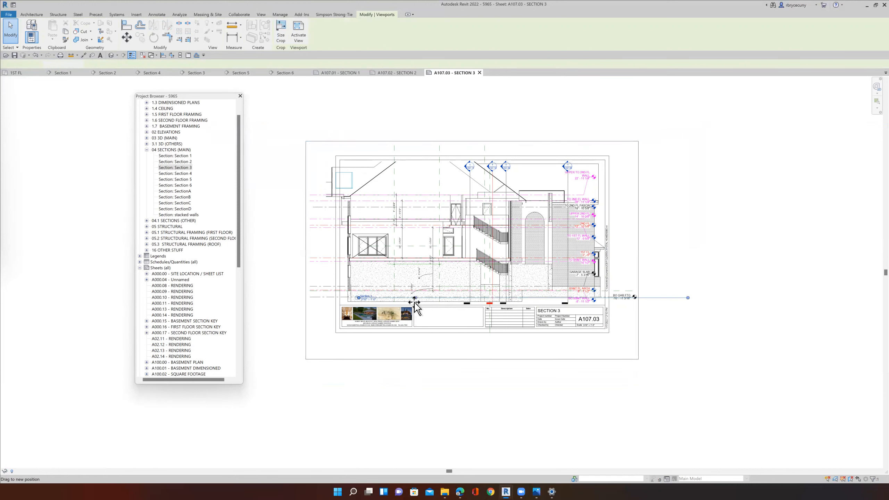
key(Escape)
Activate the Section 3 viewport on sheet A107.03 to edit its level near the garage footing.
scroll(623, 304, up, 4)
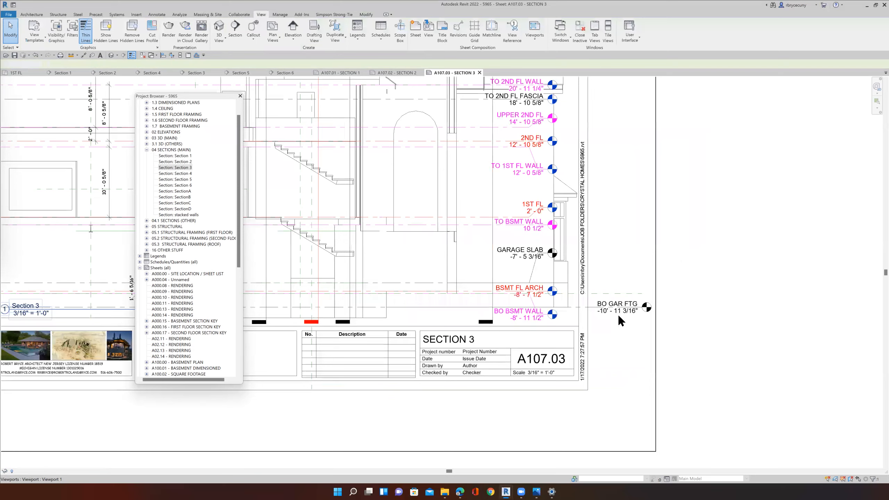
scroll(620, 319, up, 3)
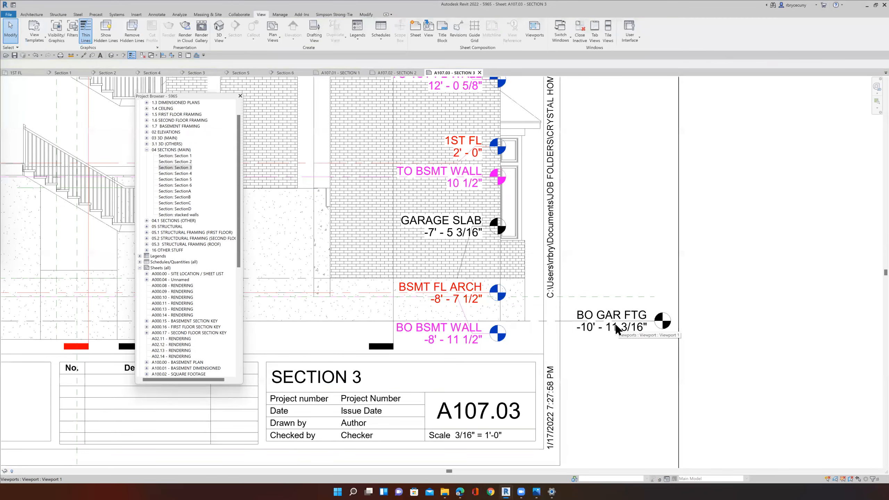
scroll(616, 326, down, 6)
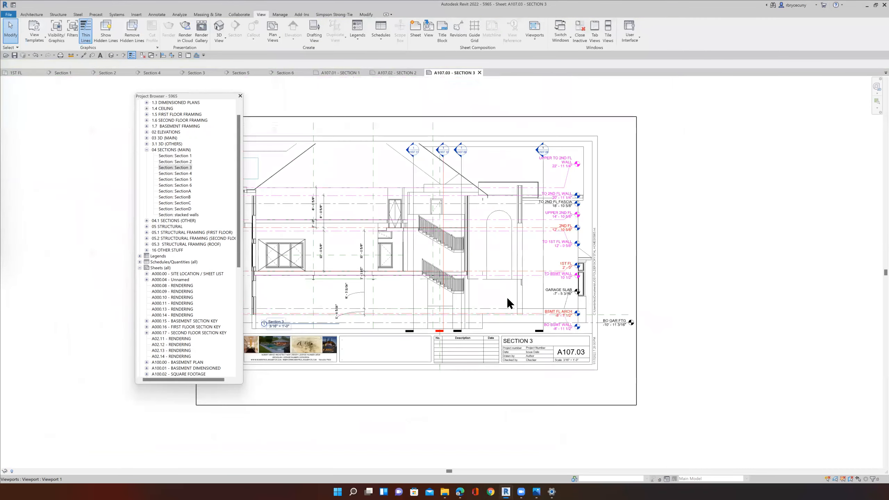
right_click(507, 297)
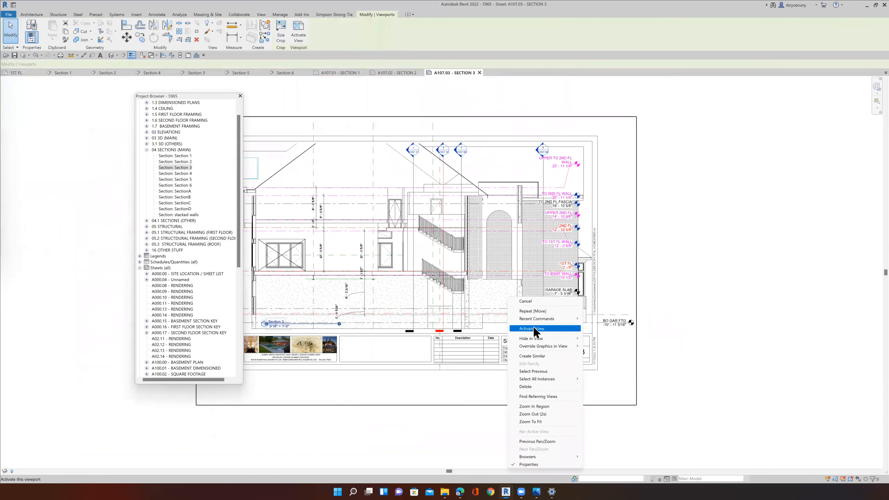
click(529, 330)
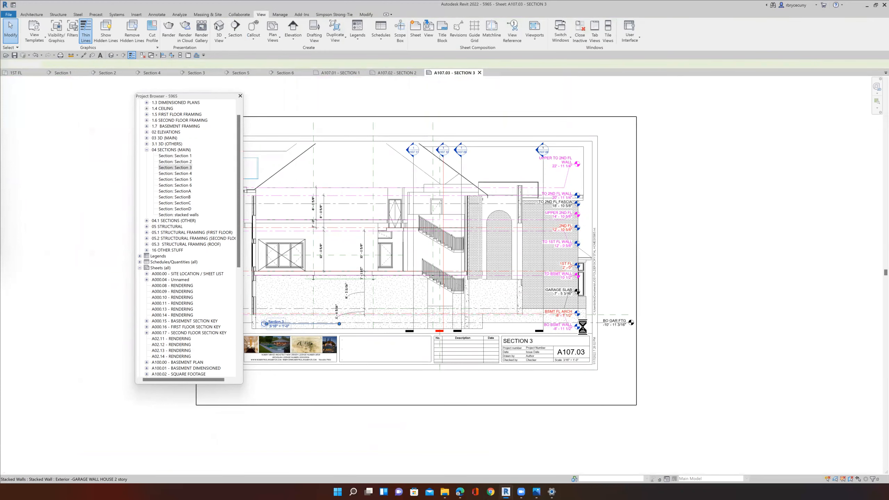
Pull the BO GAR FTG level head in from outside the sheet border toward the other level heads.
scroll(584, 327, up, 2)
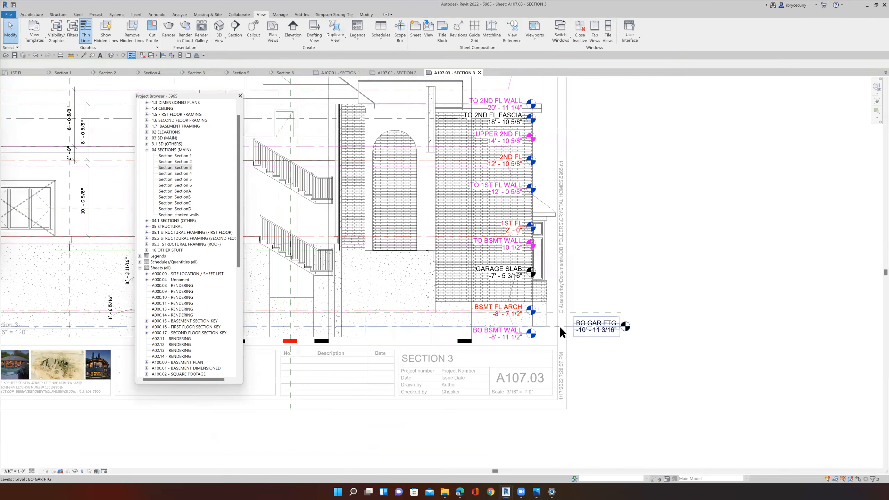
click(596, 329)
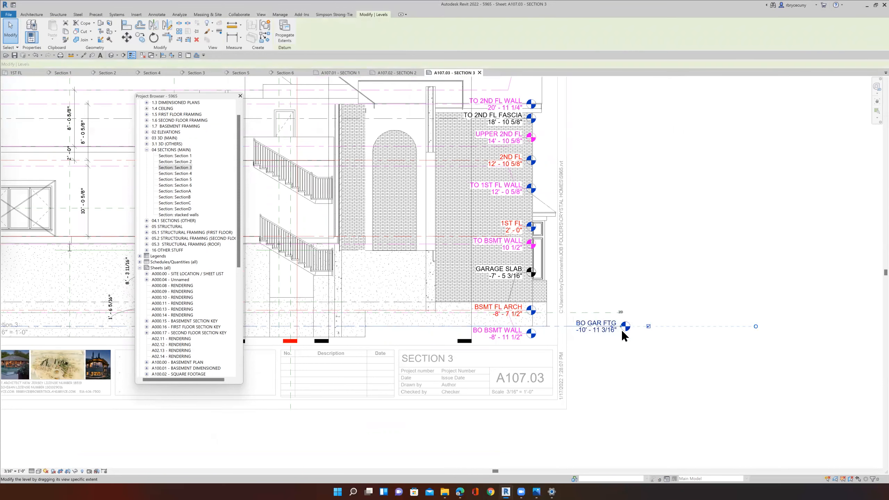
drag(621, 327, 536, 327)
Lower the BO BSMT WALL level label with its elbow so that it clears the BO GAR FTG label.
scroll(536, 328, up, 3)
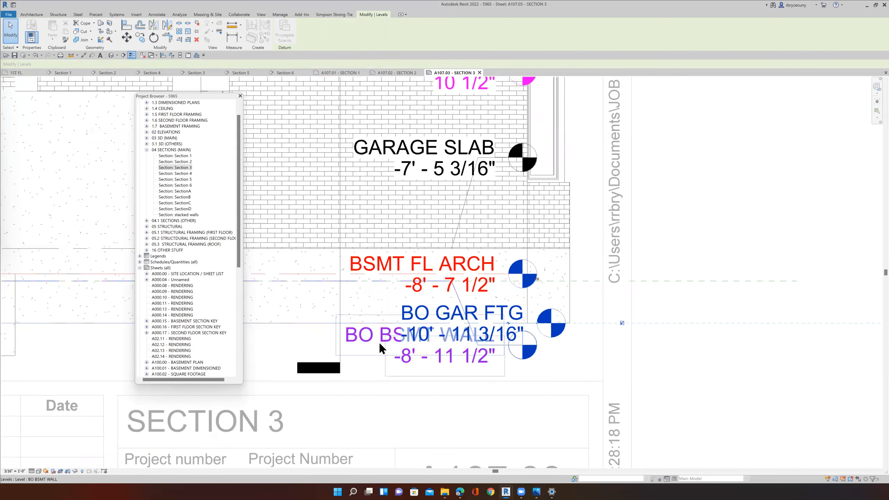
click(385, 349)
click(417, 352)
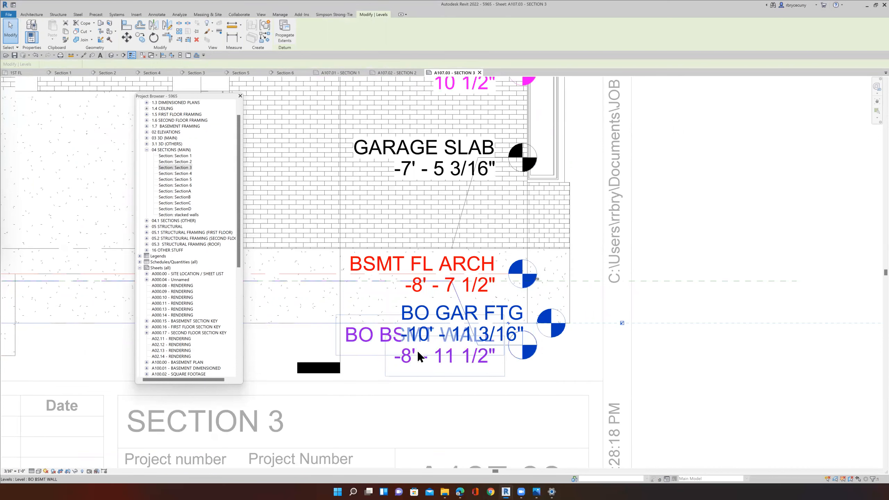
click(460, 355)
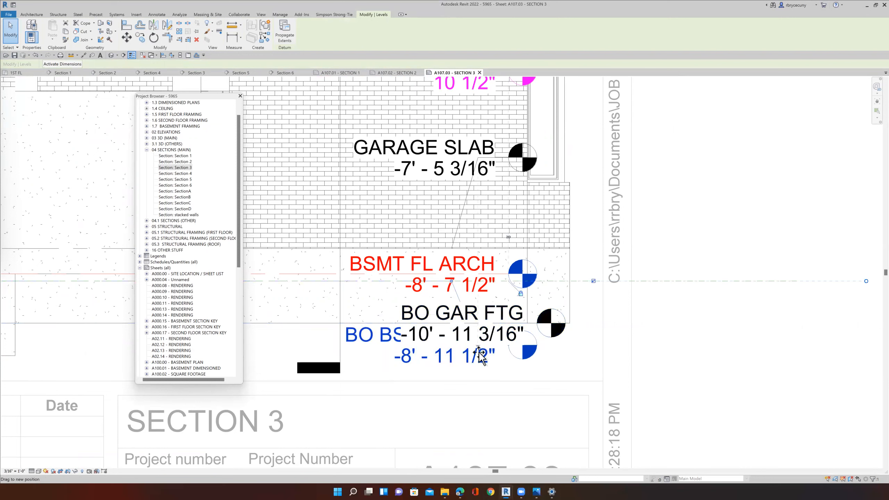
drag(478, 363, 479, 366)
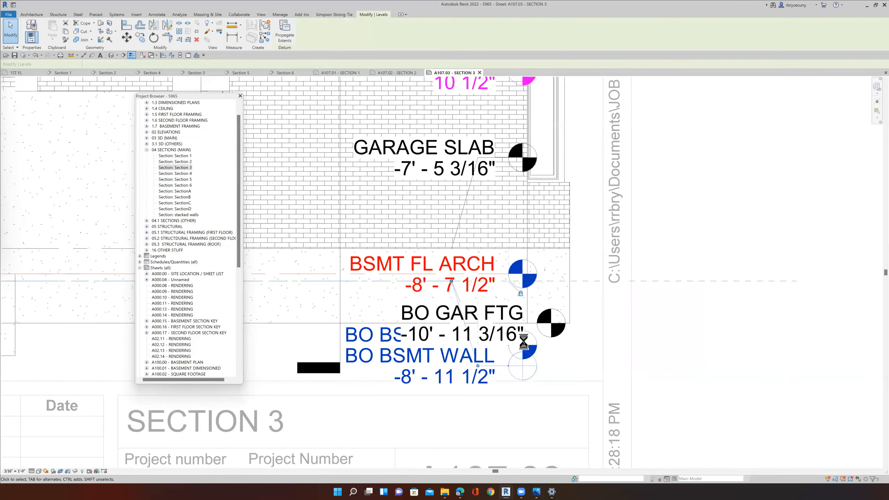
key(Escape)
Shorten the BO GAR FTG level line slightly to line its head up with the column of other level heads.
scroll(444, 345, down, 2)
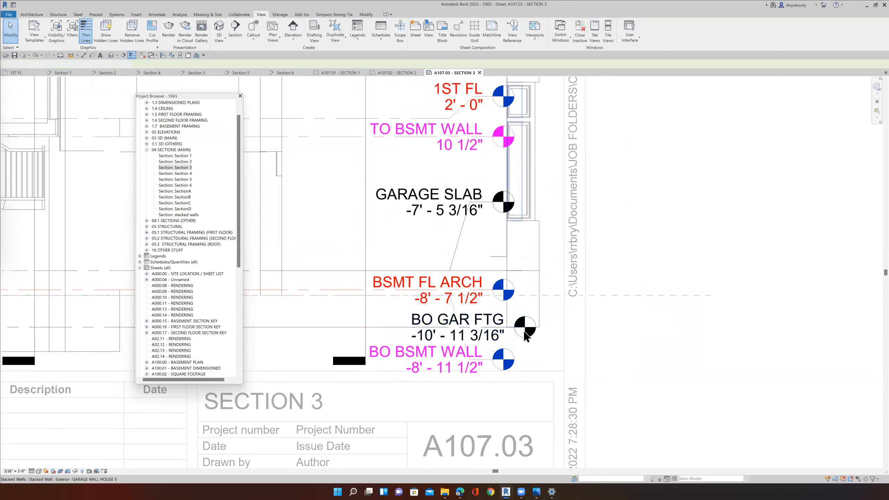
click(510, 329)
scroll(511, 329, up, 2)
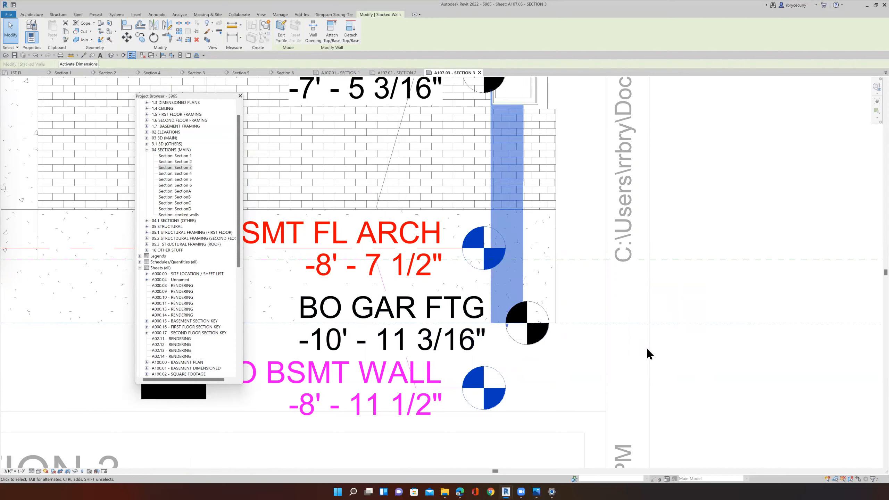
click(713, 353)
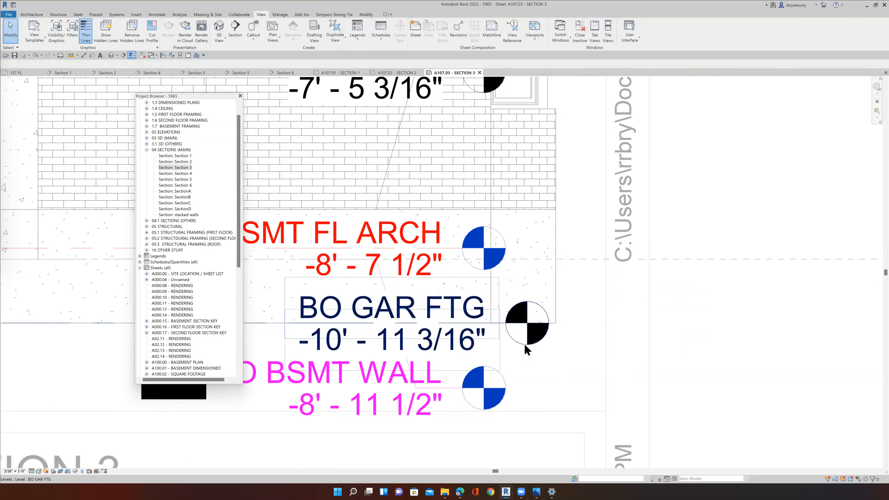
scroll(525, 346, down, 6)
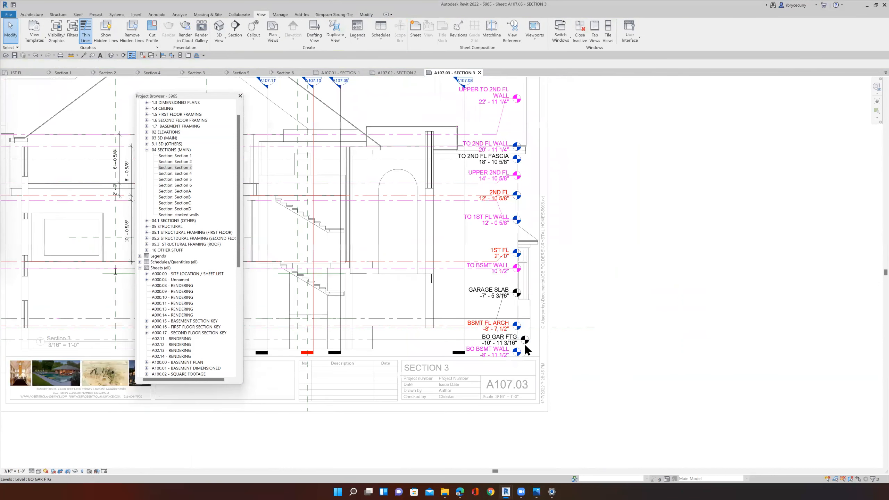
scroll(525, 346, down, 1)
scroll(524, 342, down, 1)
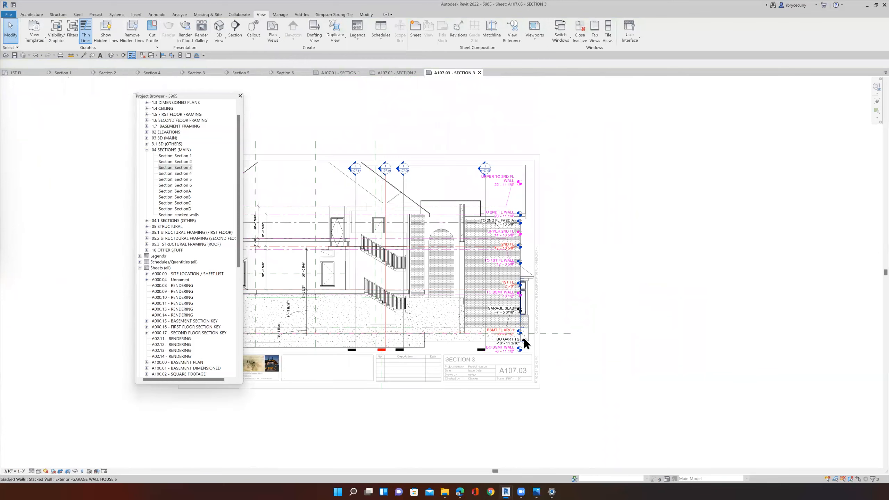
scroll(525, 344, up, 3)
scroll(531, 385, up, 3)
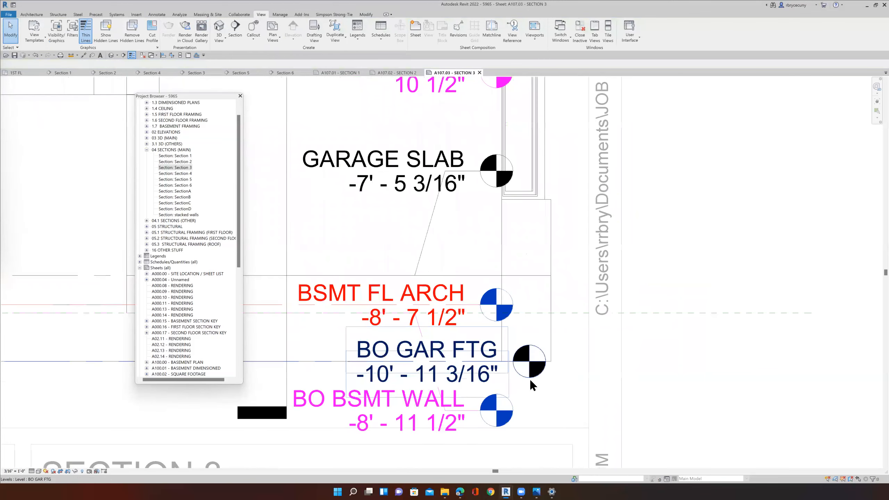
click(511, 363)
scroll(511, 361, up, 4)
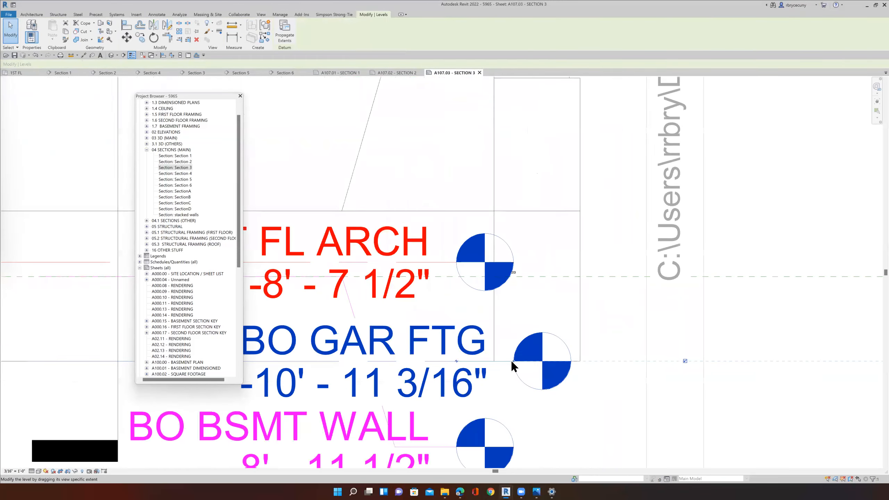
drag(446, 363, 442, 361)
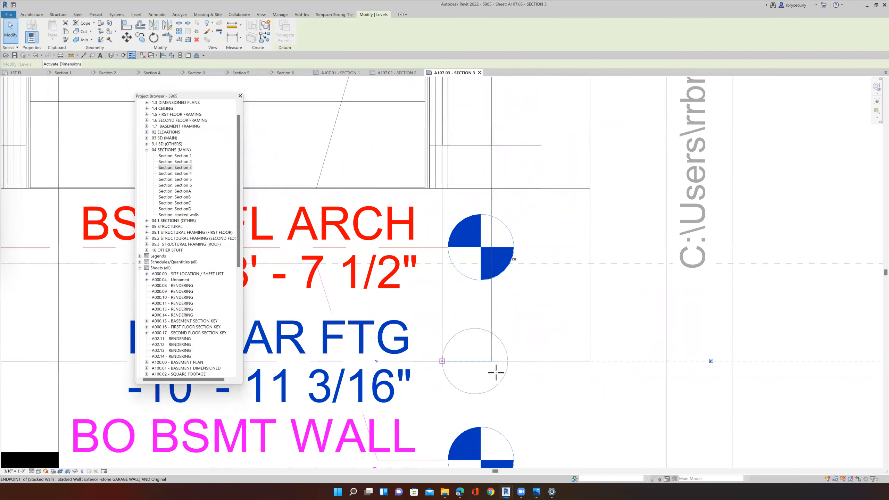
scroll(488, 372, down, 3)
scroll(491, 377, down, 3)
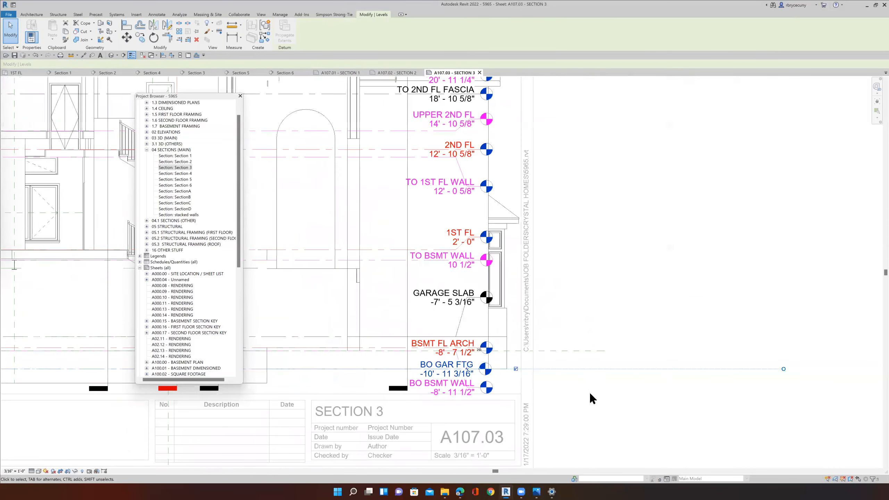
click(608, 404)
Open the Section 2 view and pull its BO GAR FTG level head in line with the other level heads.
scroll(608, 404, down, 2)
mouse_move(608, 404)
middle_down()
mouse_move(678, 365)
mouse_move(705, 363)
middle_up()
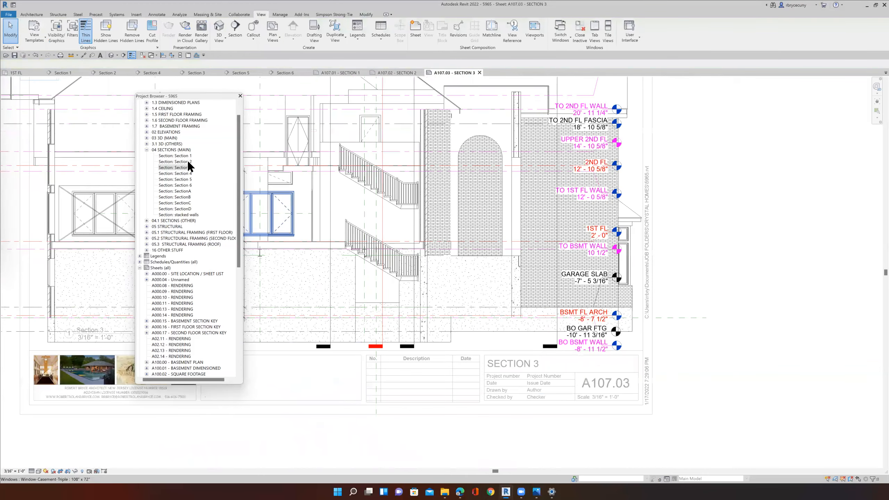
double_click(188, 162)
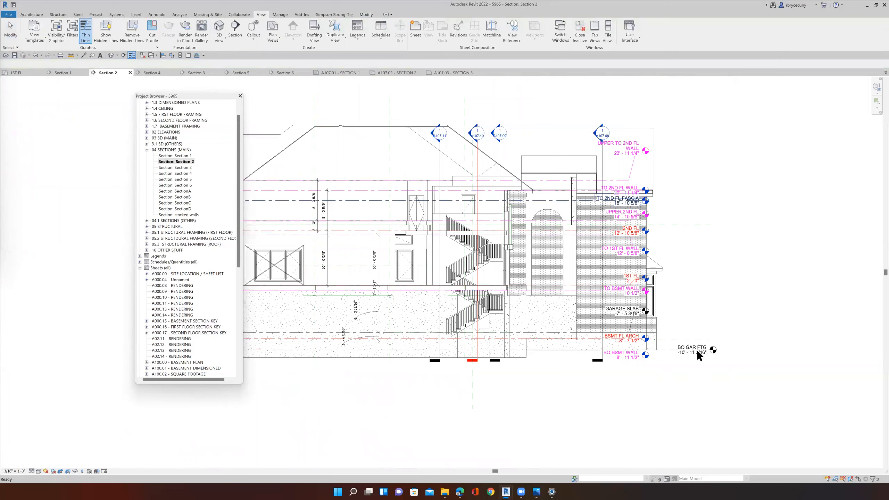
scroll(663, 360, up, 2)
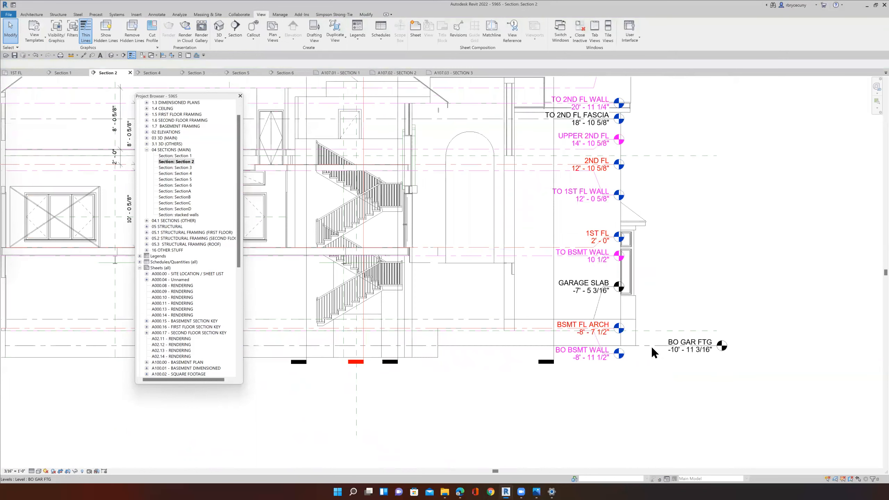
click(713, 348)
scroll(715, 347, up, 2)
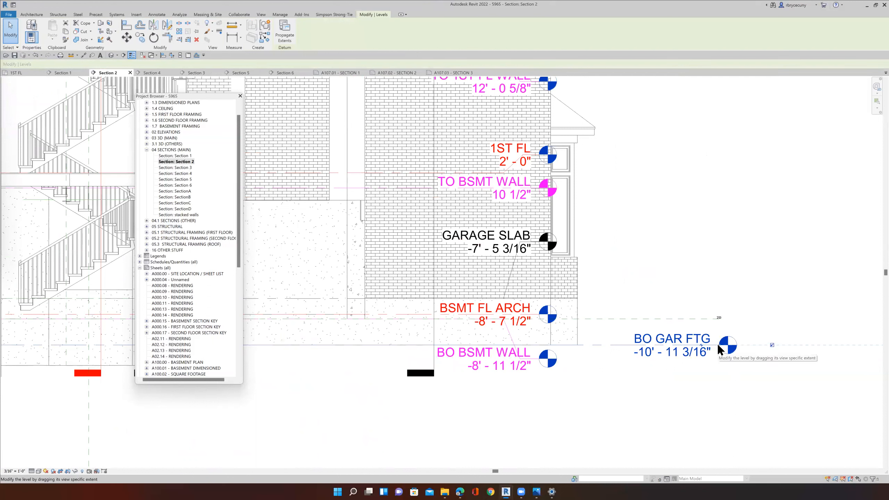
drag(646, 344, 540, 342)
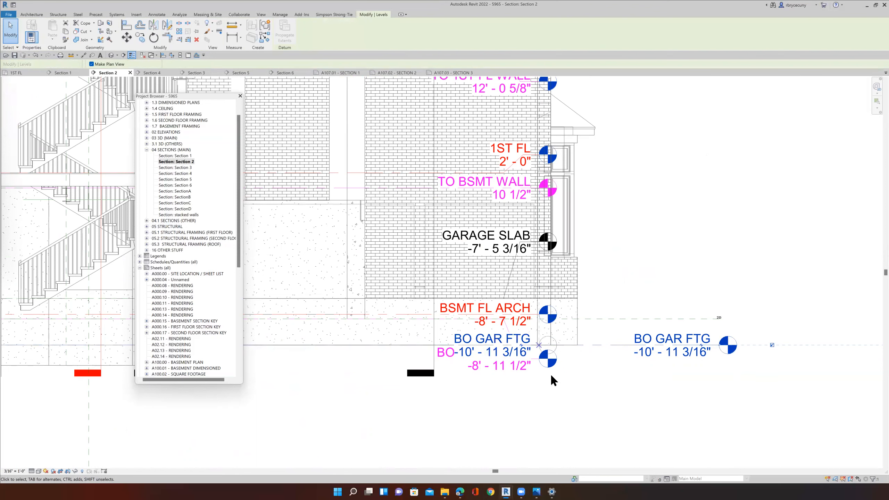
Lower the BO BSMT WALL level label in Section 2 beneath the BO GAR FTG label.
scroll(549, 374, up, 3)
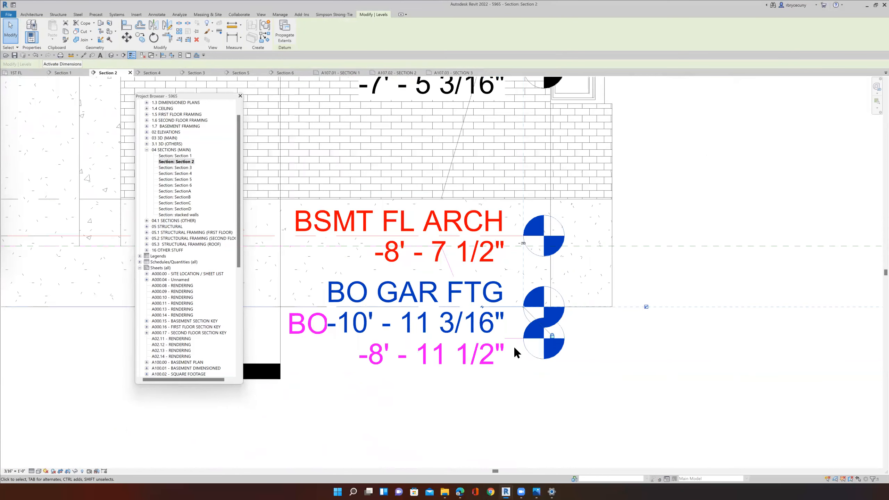
click(483, 349)
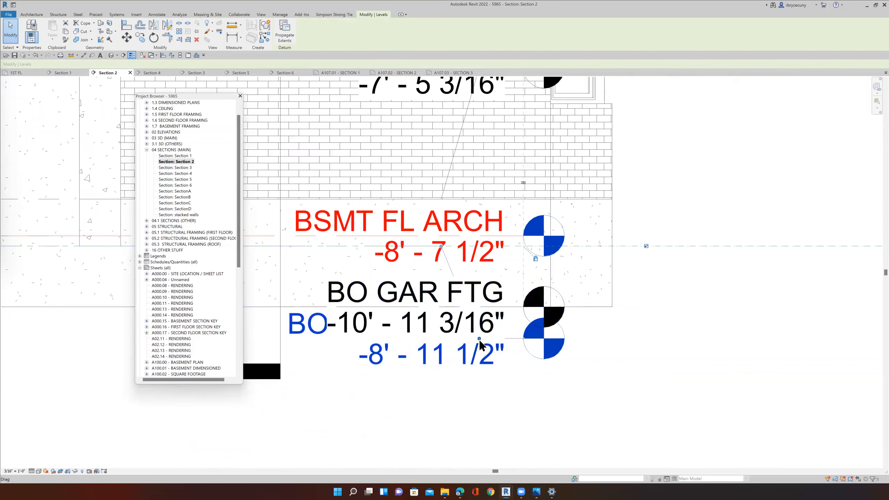
drag(482, 350, 482, 361)
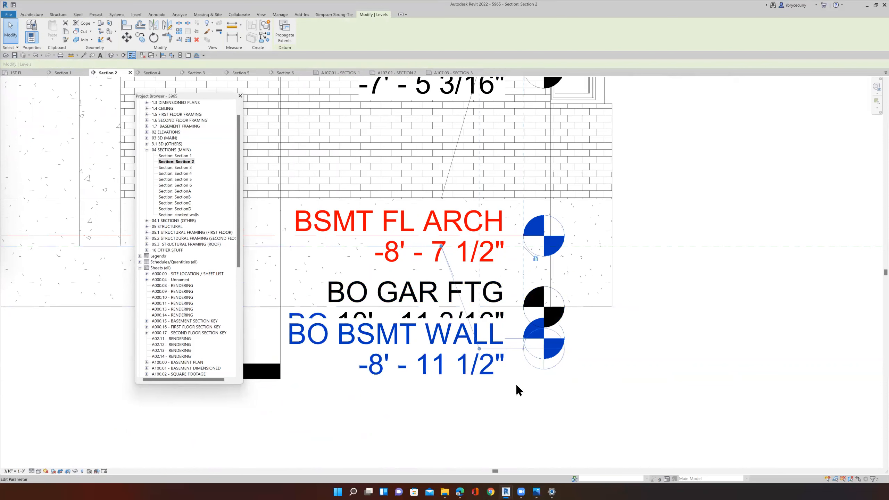
scroll(532, 388, down, 3)
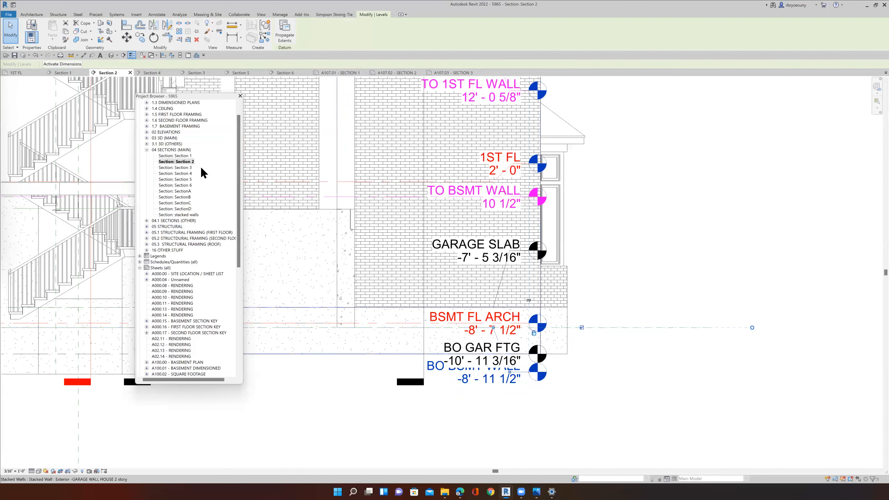
Open the Section 1 view and check the level heads beside the garage wall for stray or overlapping labels.
click(189, 157)
double_click(195, 155)
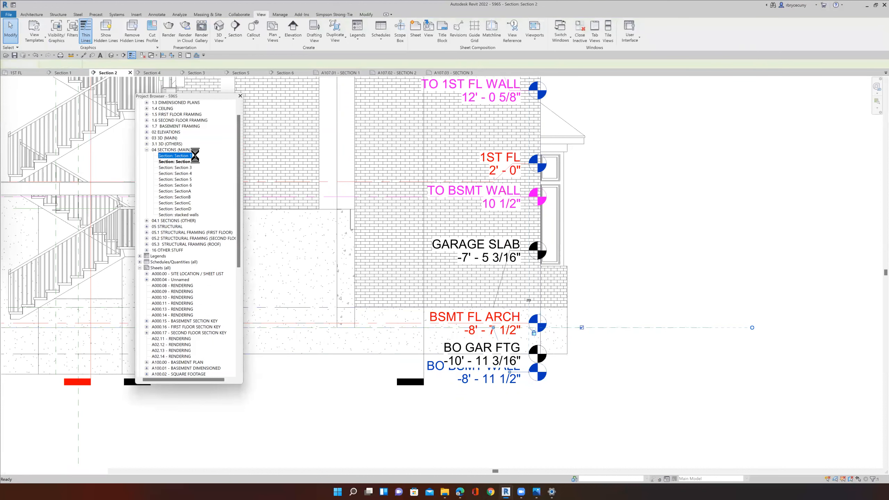
middle_drag(654, 395, 596, 249)
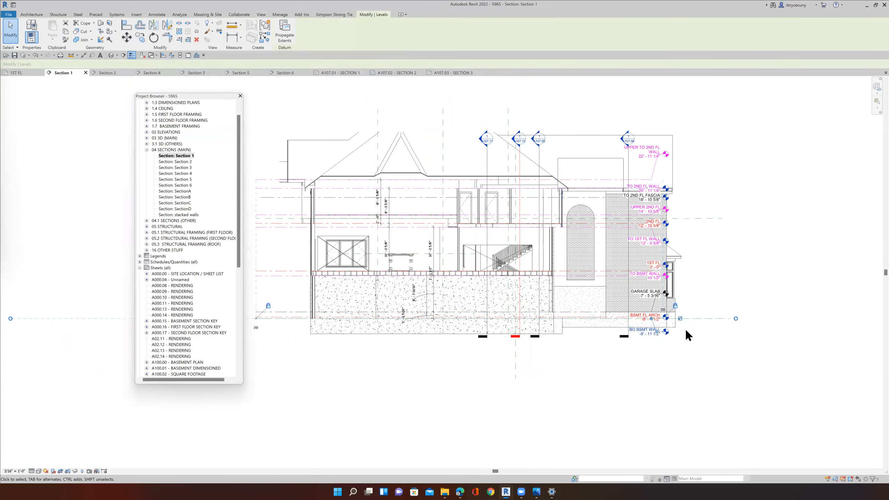
scroll(685, 331, up, 2)
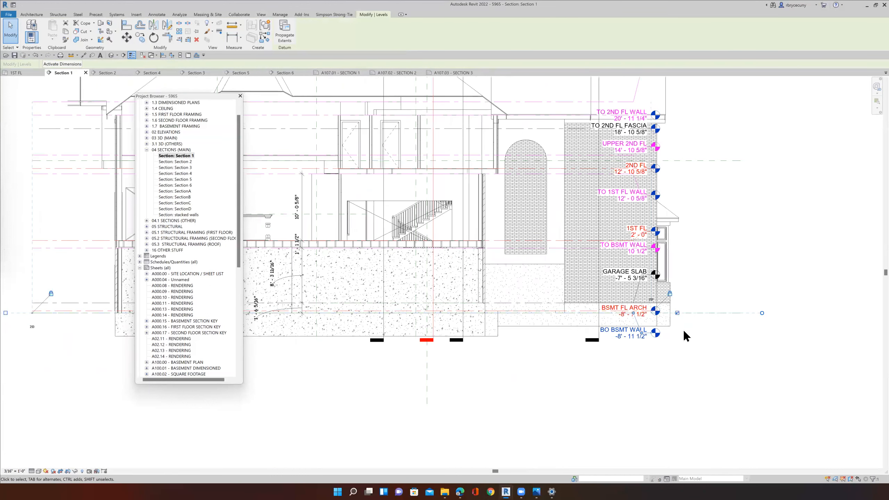
click(709, 331)
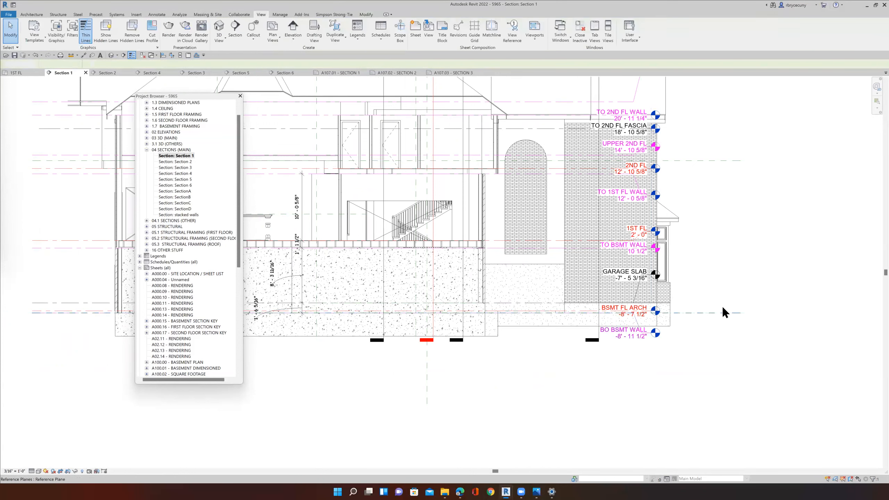
Open the Section 4 view and pull its BO GAR FTG level head in line with the other level heads.
scroll(717, 317, down, 2)
scroll(717, 317, down, 1)
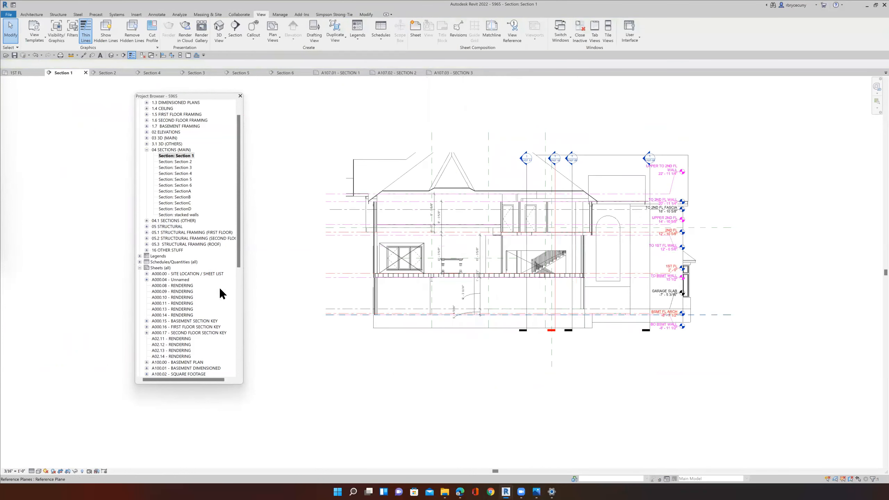
double_click(179, 174)
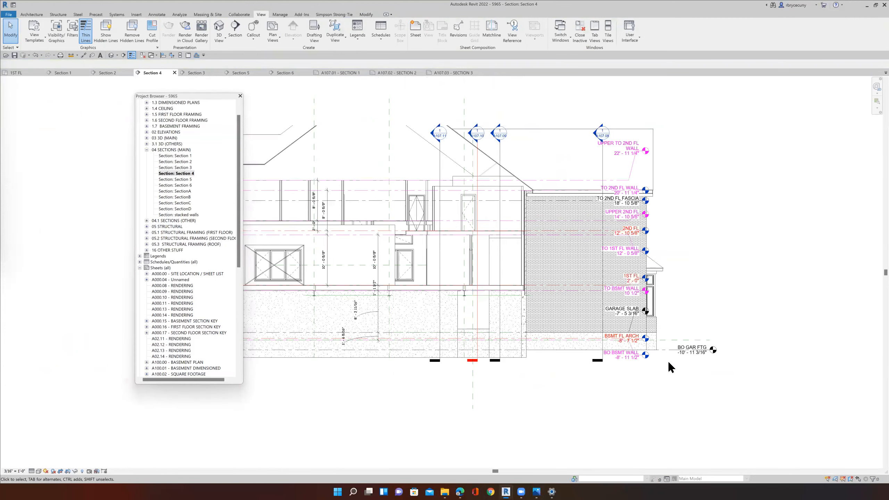
scroll(675, 369, up, 3)
click(692, 343)
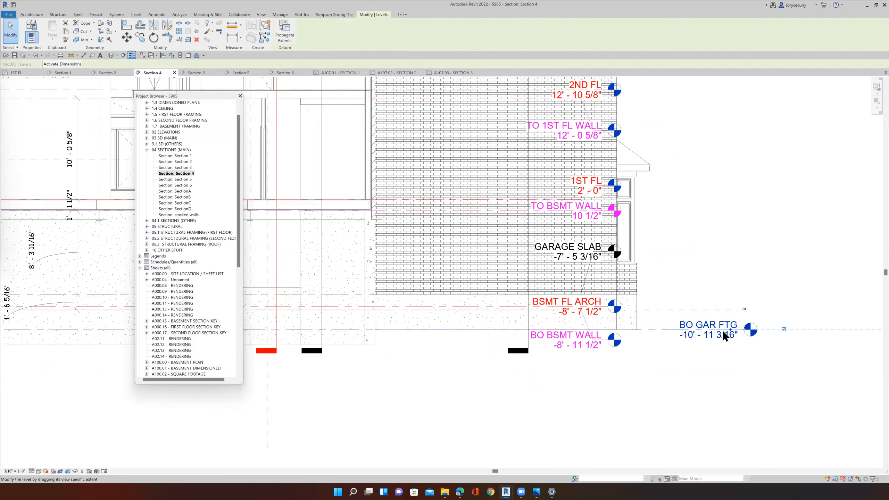
drag(617, 335, 608, 330)
Lower the BO BSMT WALL level label in Section 4 so it sits beneath the BO GAR FTG label.
scroll(595, 349, up, 3)
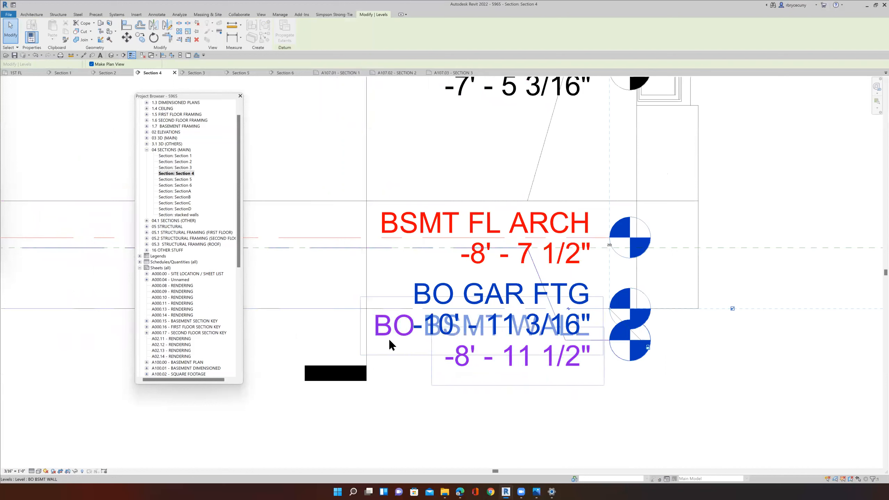
click(624, 361)
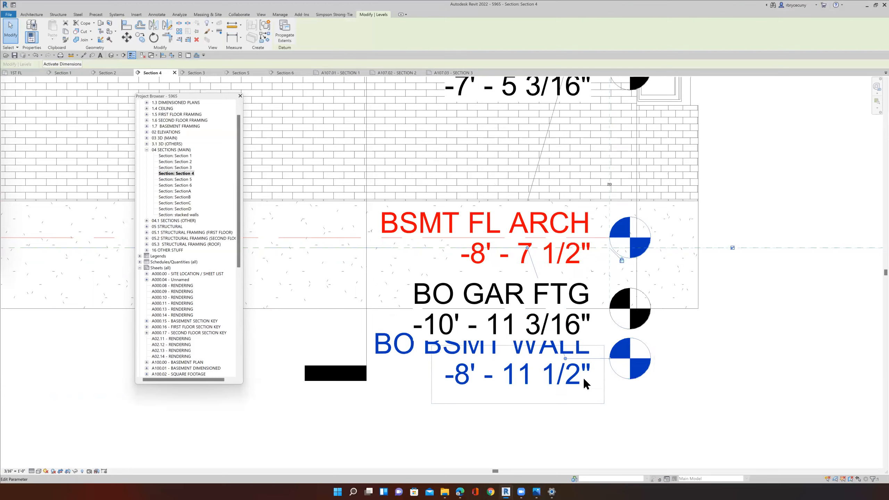
scroll(584, 379, down, 2)
click(713, 378)
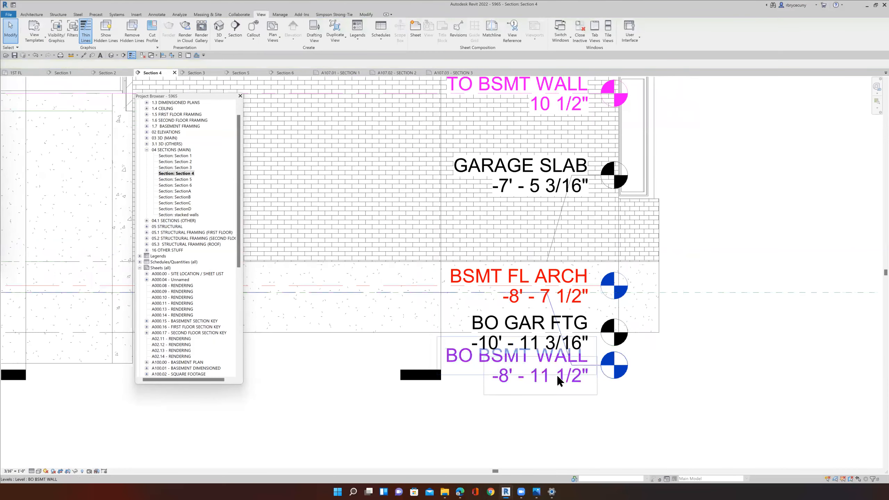
click(578, 372)
drag(573, 375, 730, 388)
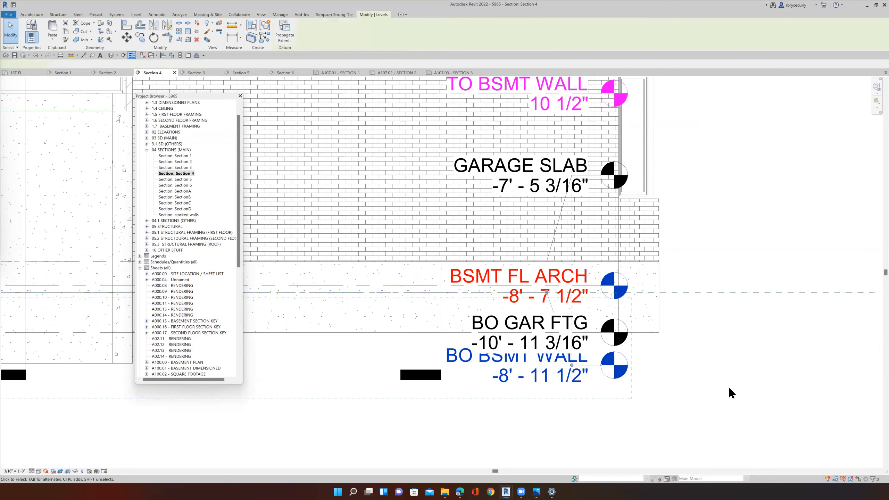
scroll(728, 385, down, 2)
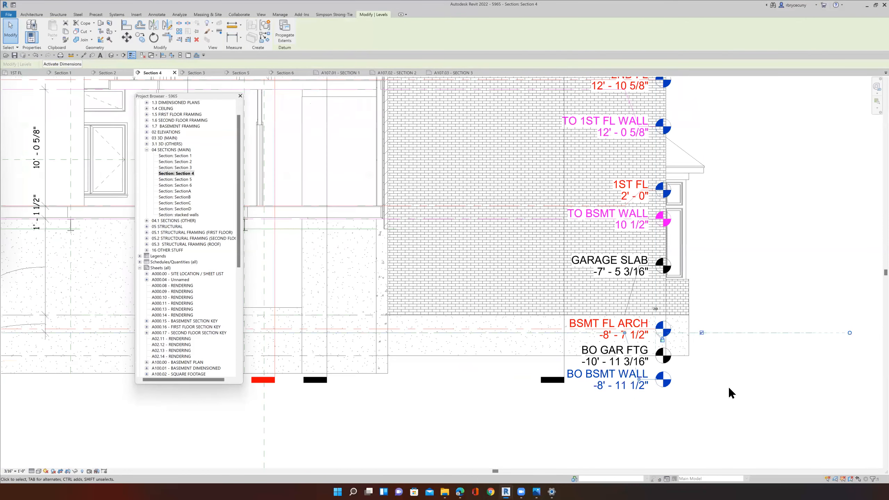
scroll(728, 385, down, 2)
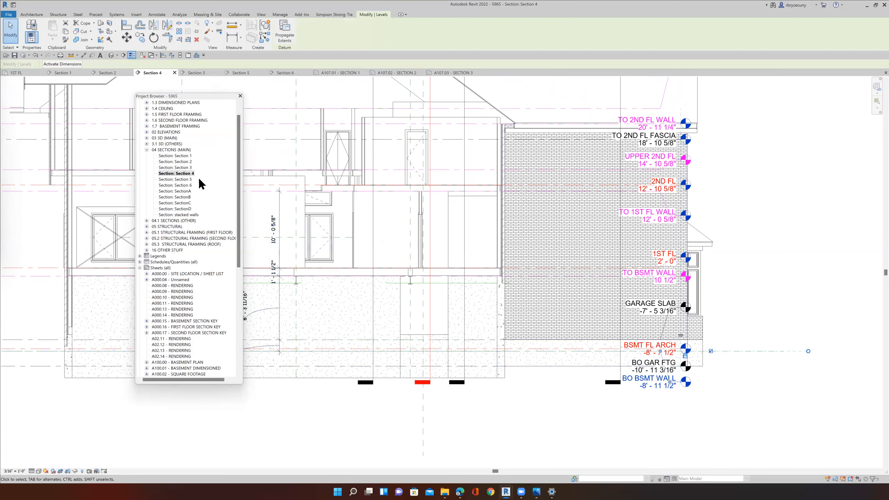
Open the Section 5 view and align its BO GAR FTG level head with the column of other level heads.
click(180, 180)
double_click(180, 179)
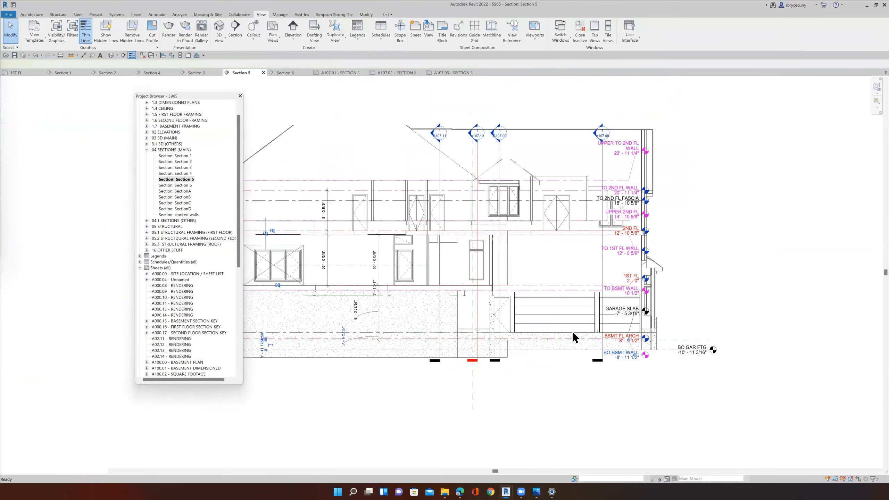
click(574, 335)
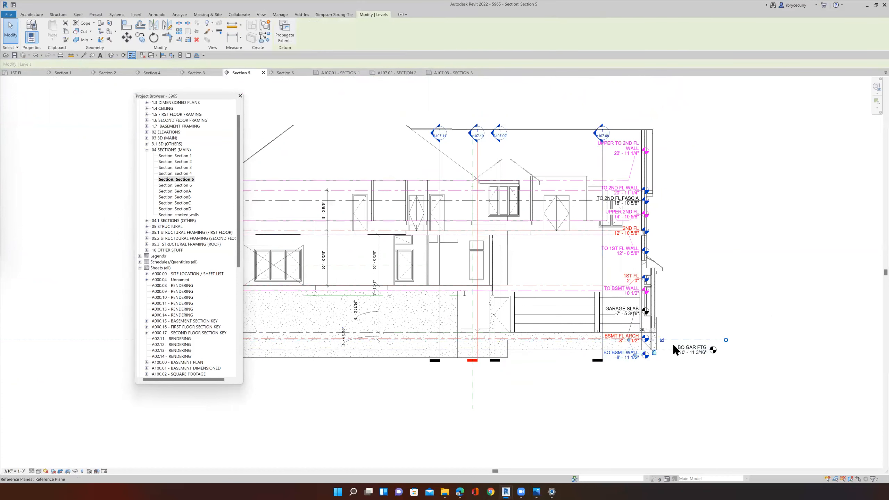
scroll(674, 349, up, 3)
click(731, 363)
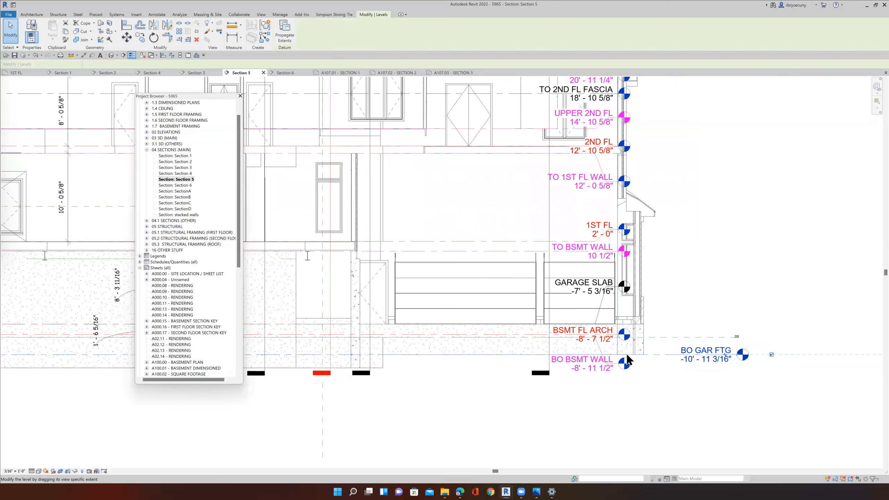
drag(628, 360, 619, 355)
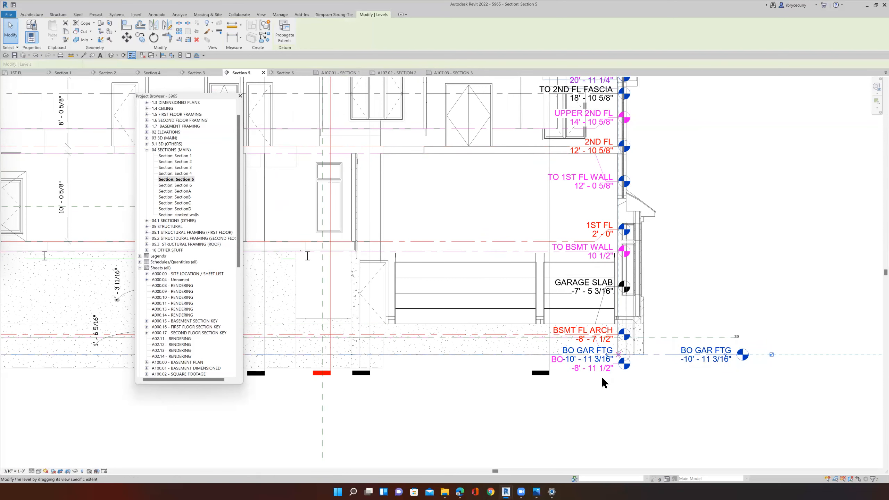
Lower the BO BSMT WALL level label in Section 5 until it clears the BO GAR FTG label above.
scroll(601, 376, up, 3)
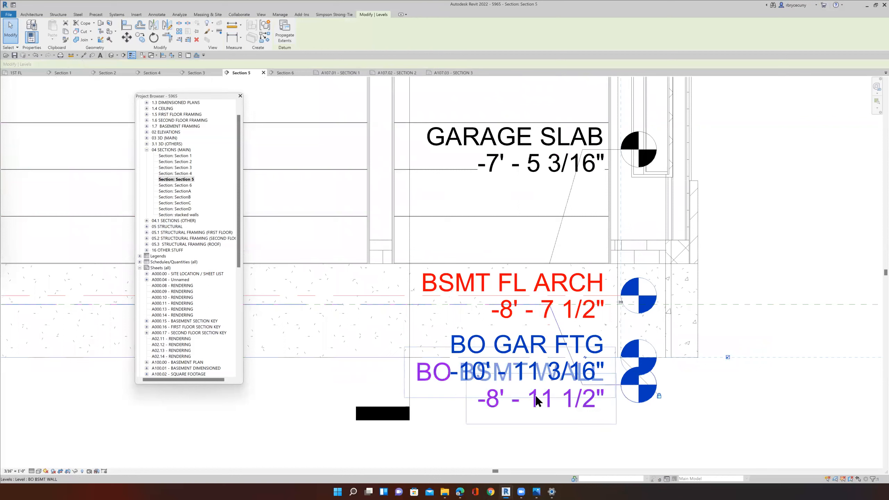
click(574, 394)
drag(581, 399, 582, 403)
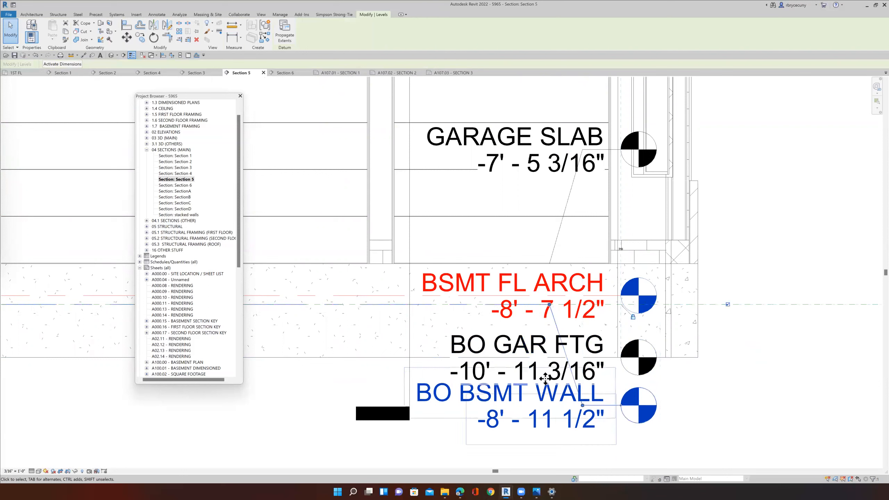
Open the Section 6 view and bring its BO GAR FTG level head in line with the other level heads.
click(184, 186)
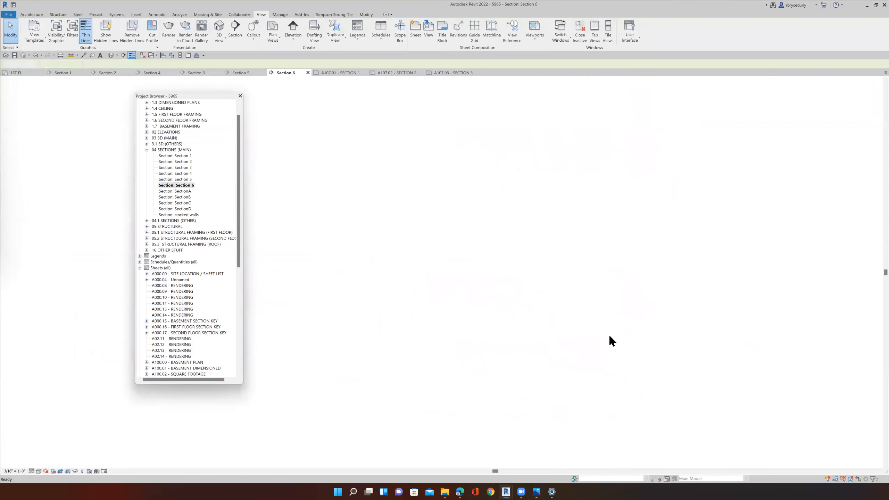
click(672, 349)
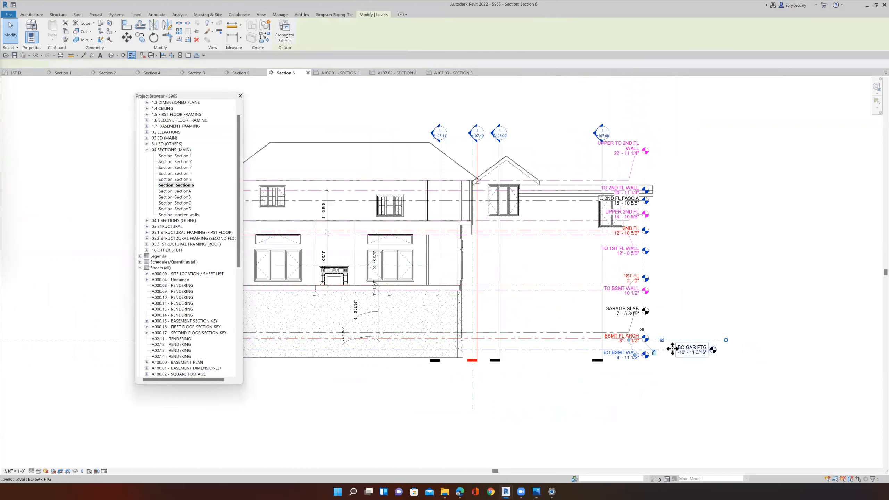
scroll(678, 349, up, 3)
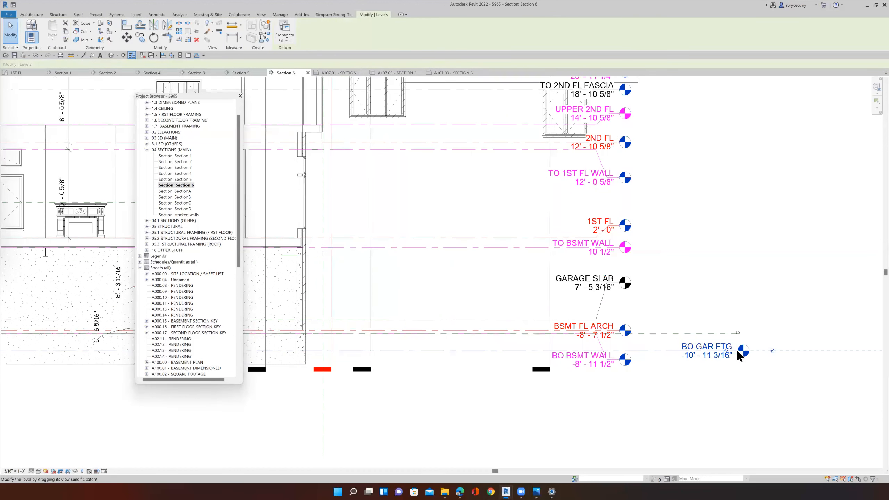
key(m)
key(v)
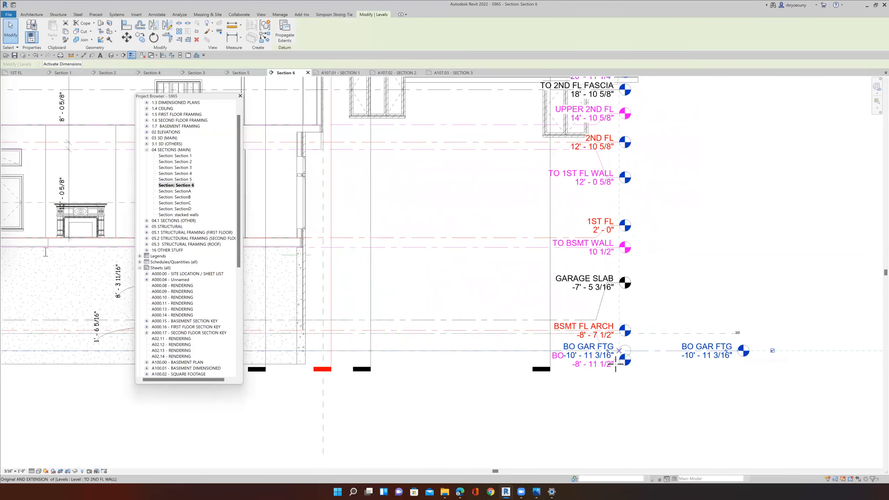
key(Escape)
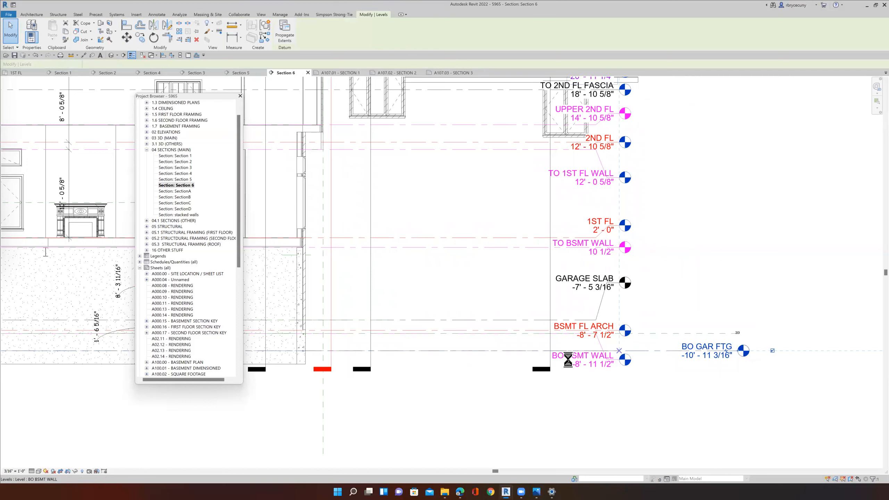
Lower the BO BSMT WALL level label in Section 6 beneath the BO GAR FTG label and save the project.
scroll(568, 359, up, 3)
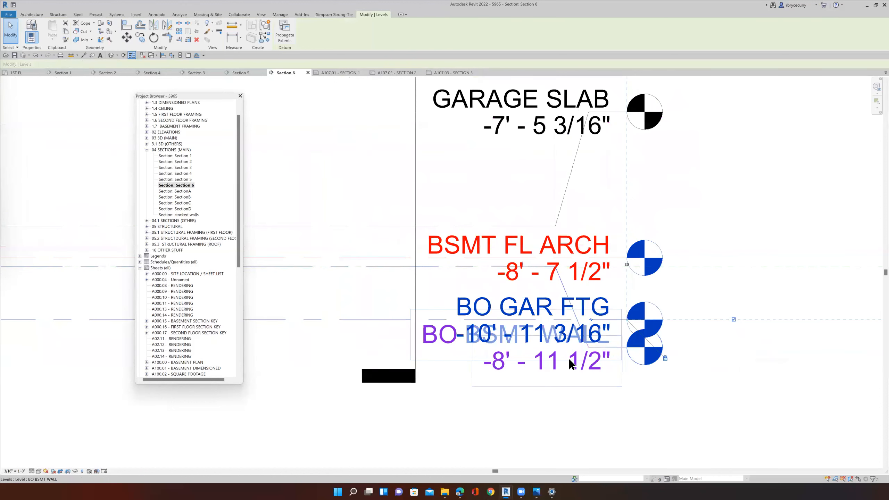
key(Escape)
drag(607, 350, 585, 365)
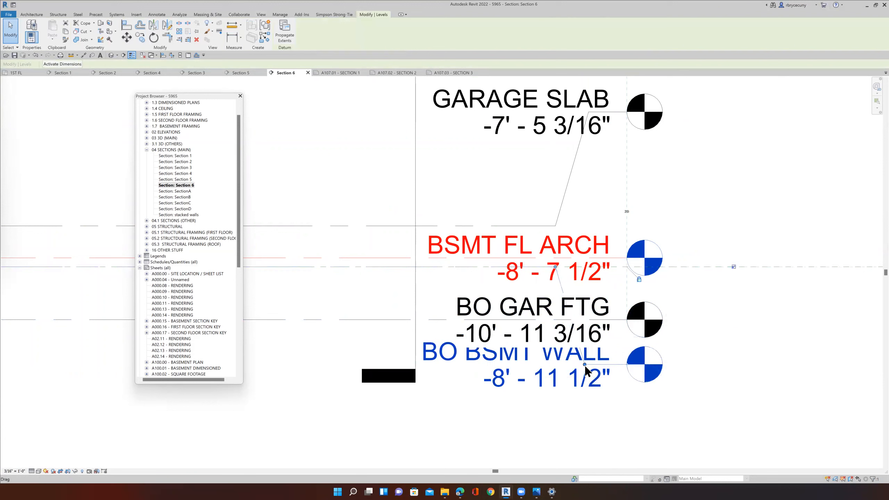
drag(585, 372, 585, 373)
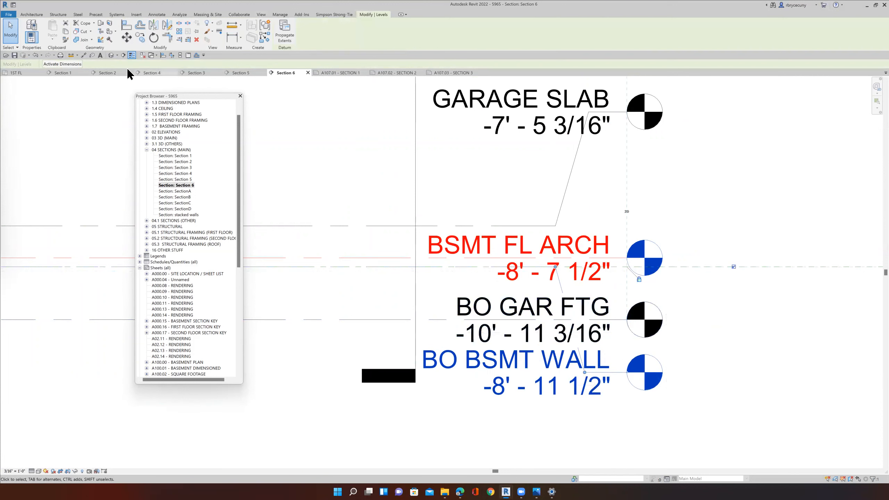
click(14, 56)
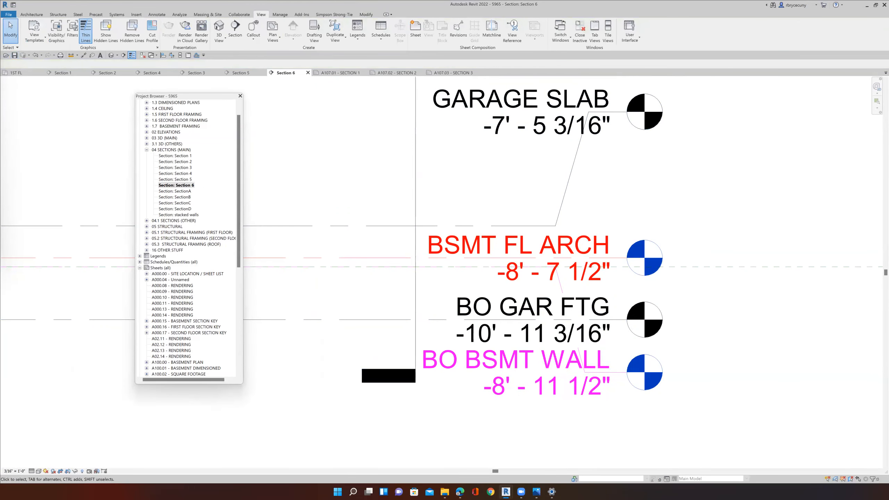
Open the A107.04 - SECTION 4 sheet and place the Section 4 view on it.
scroll(375, 230, down, 2)
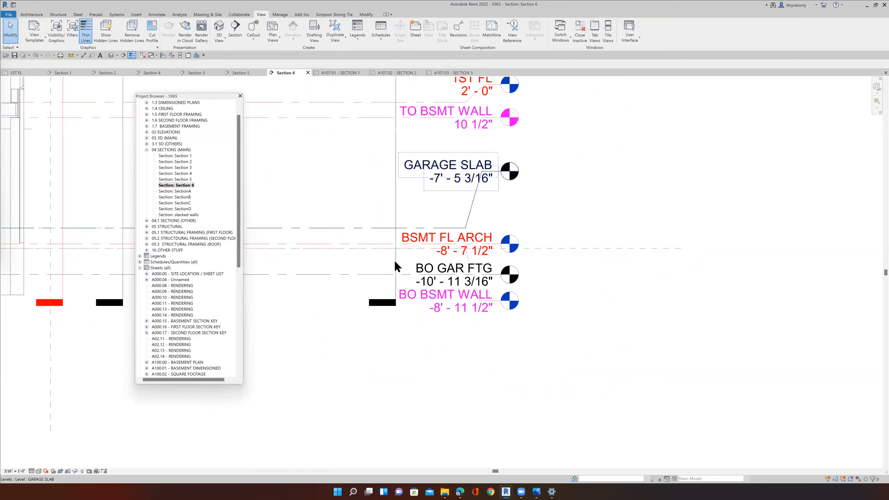
middle_drag(267, 215, 351, 224)
scroll(199, 331, down, 8)
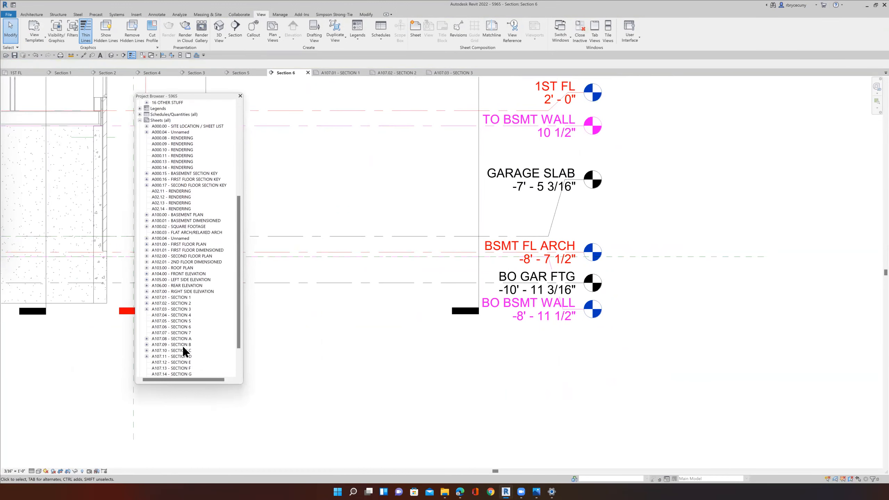
scroll(173, 348, down, 2)
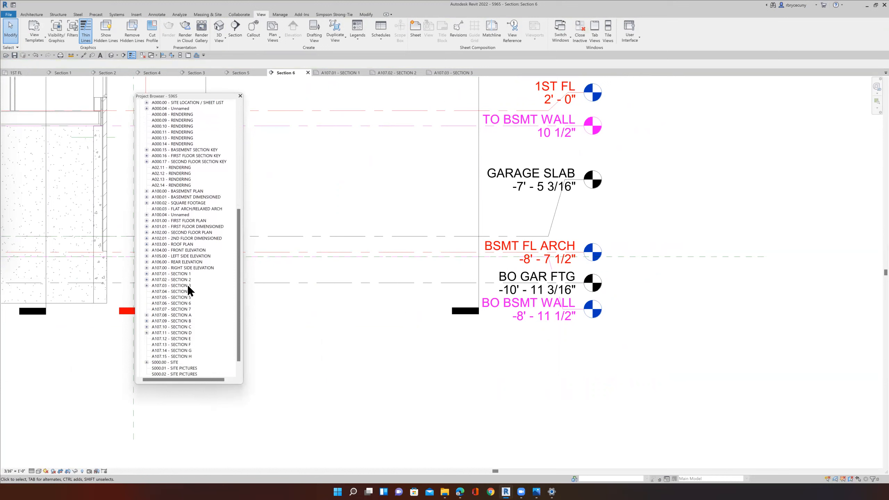
click(174, 293)
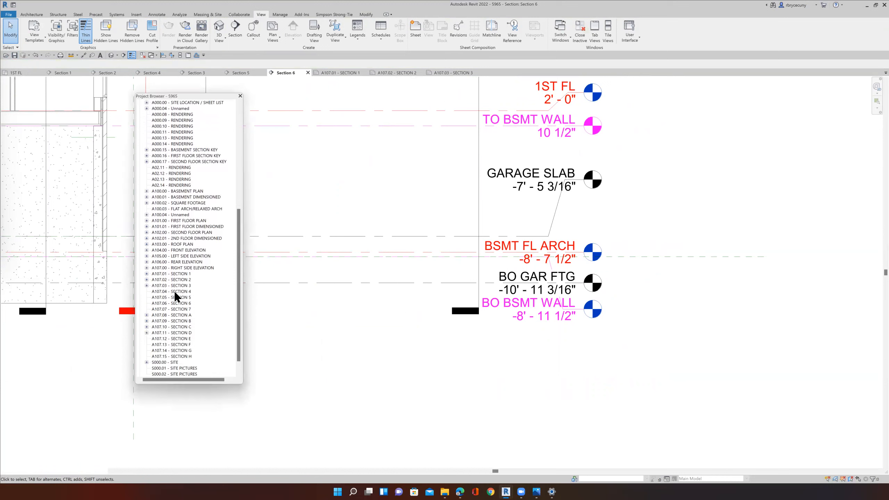
double_click(175, 293)
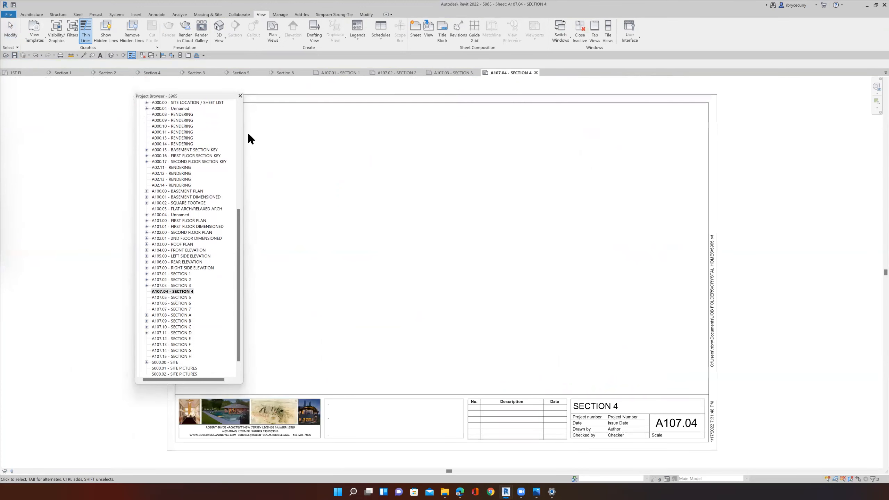
scroll(197, 243, up, 9)
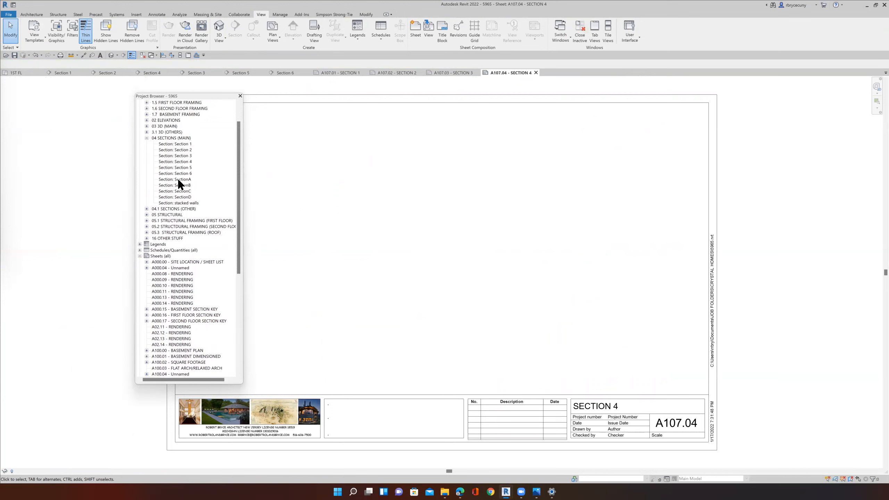
click(178, 162)
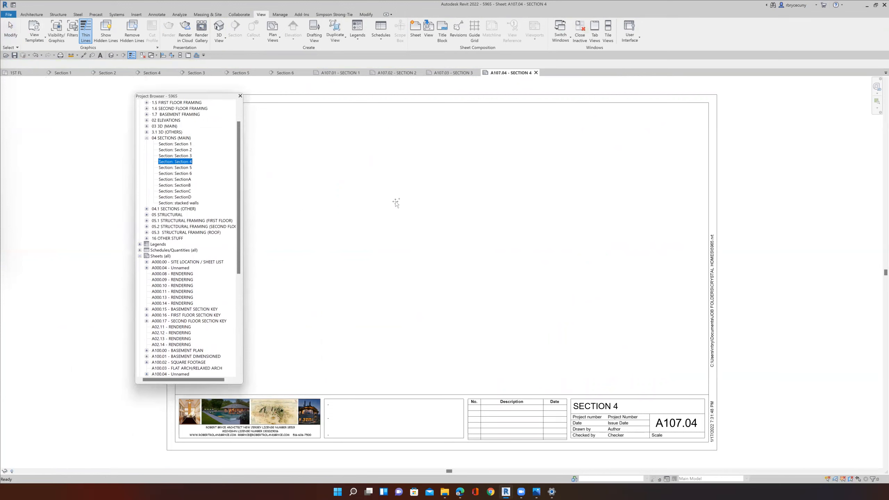
click(425, 257)
Nudge the Section 4 viewport down and slightly right so the drawing sits above the title block on A107.04.
scroll(424, 256, down, 5)
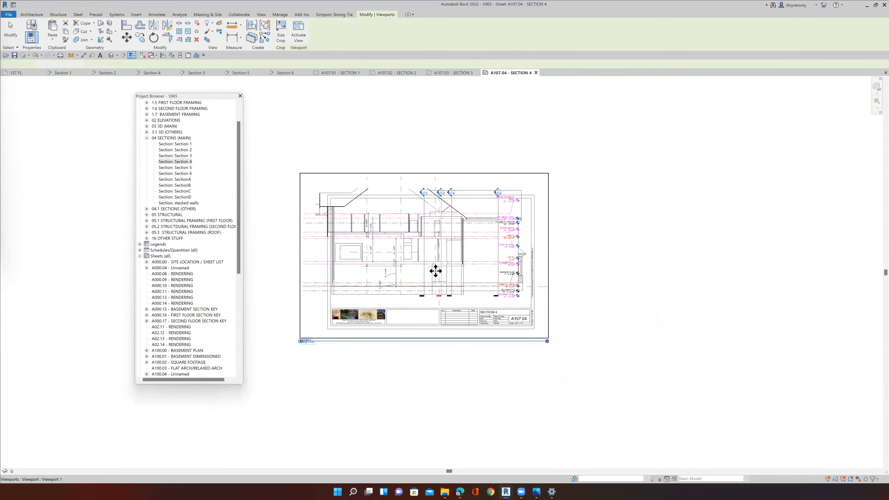
key(Down)
key(Down)
key(Down)
key(Down)
key(Down)
key(Down)
key(Down)
key(Down)
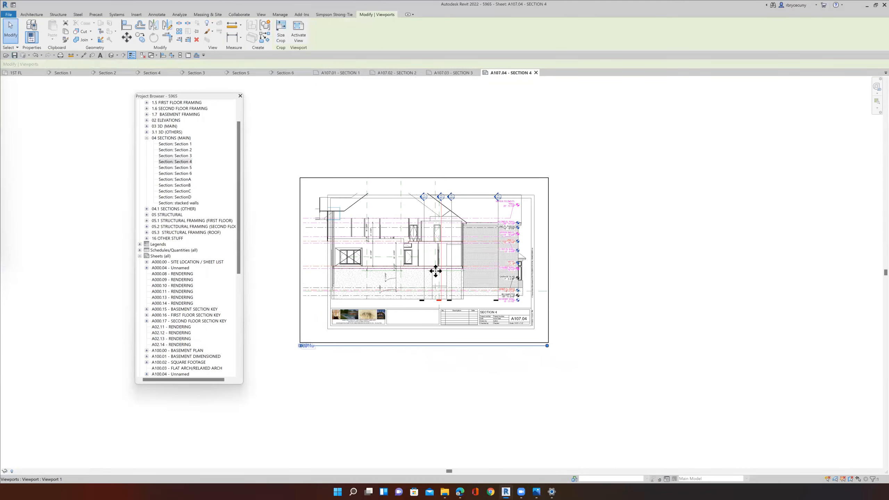
key(Down)
key(Up)
key(Right)
key(Right)
key(Right)
key(Right)
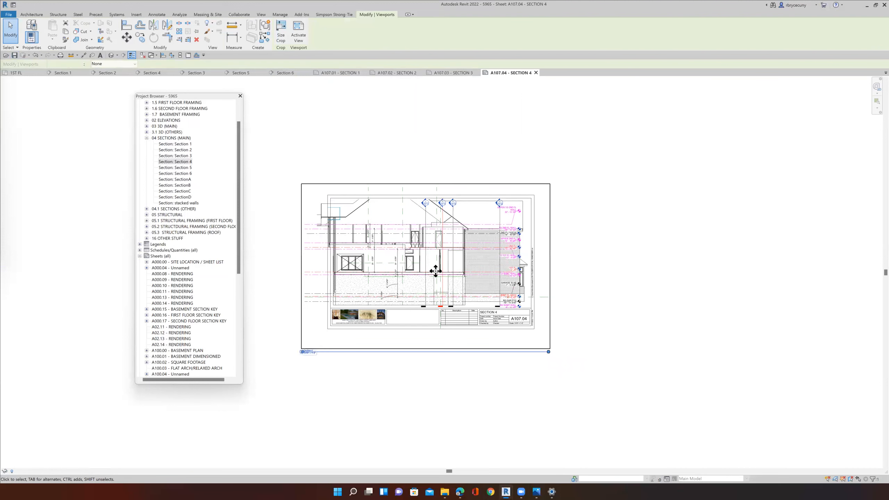
click(623, 280)
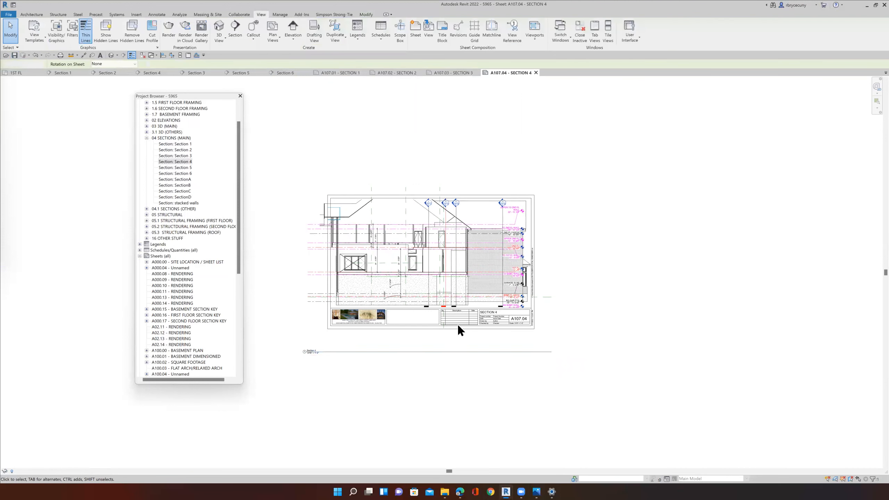
Move the Section 4 view title inside the lower-left corner of A107.04 and shorten its title line to fit the text.
drag(363, 351, 401, 302)
click(423, 259)
click(589, 301)
drag(376, 305, 371, 301)
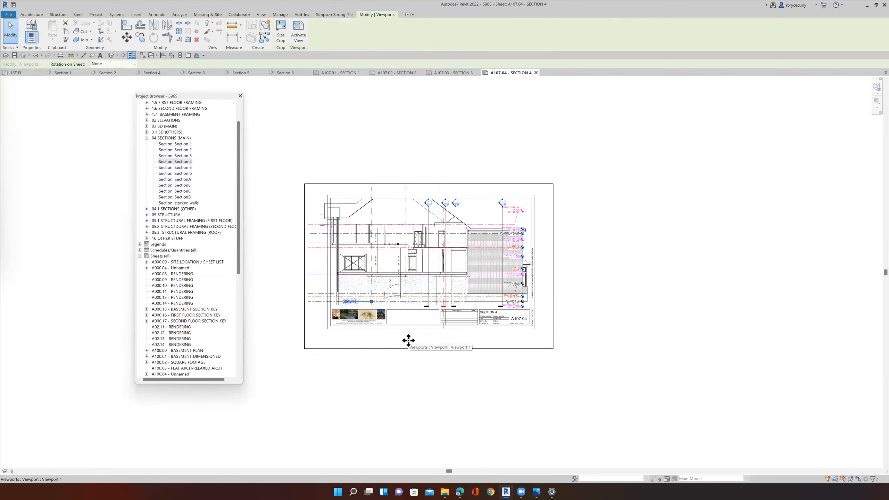
click(415, 366)
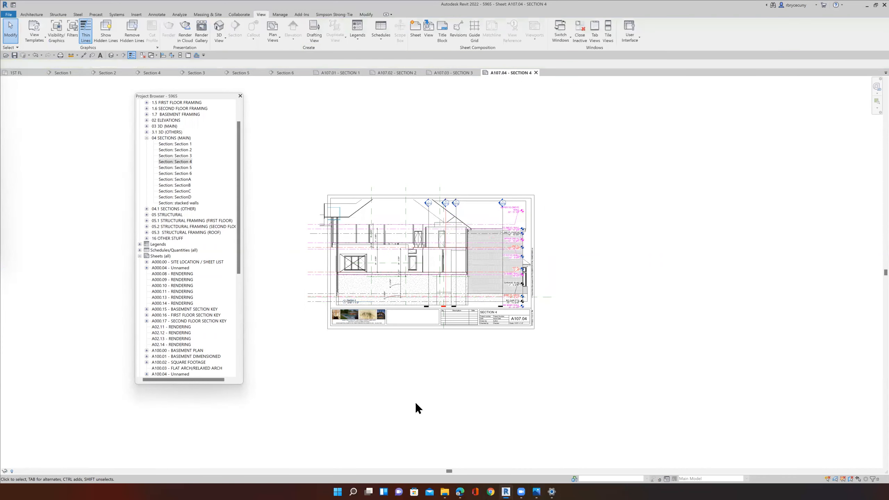
Open the A107.05 - SECTION 5 sheet and place the Section 5 view on it.
double_click(182, 168)
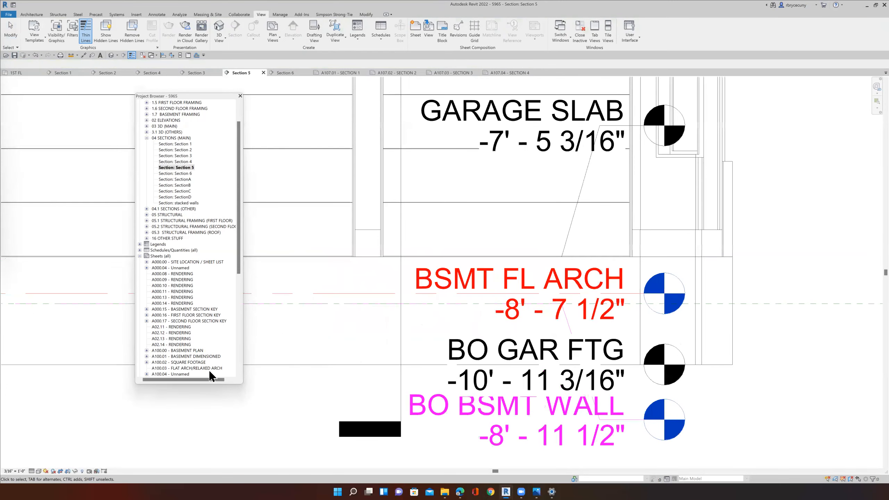
scroll(196, 361, down, 11)
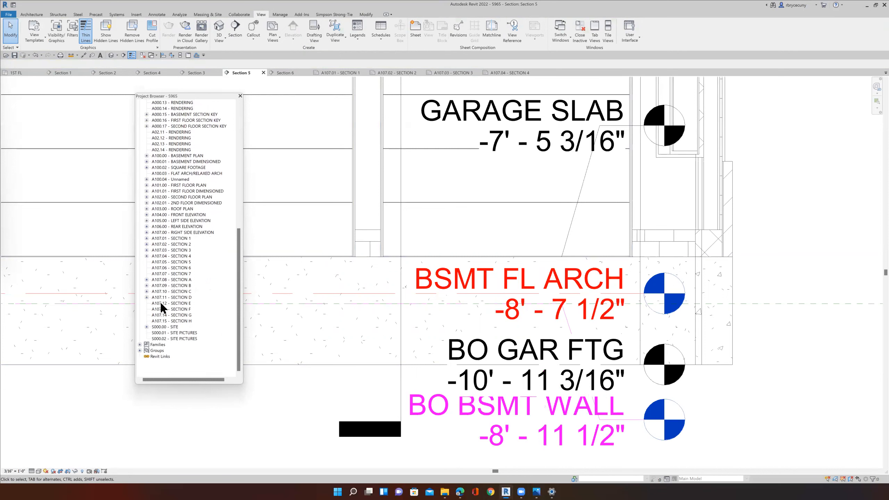
double_click(181, 263)
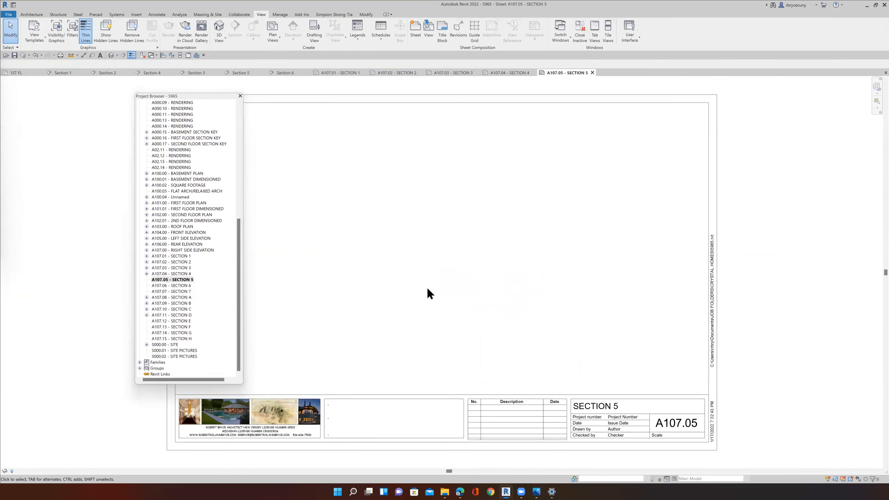
scroll(428, 289, down, 4)
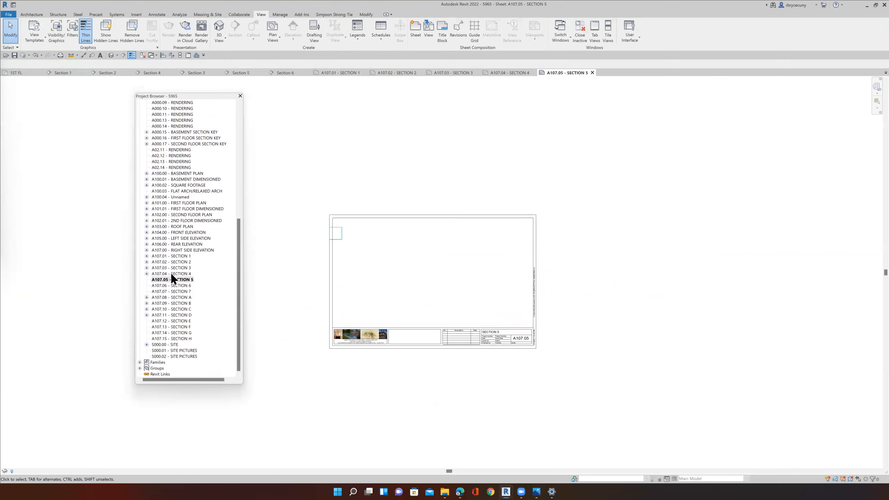
scroll(185, 157, up, 8)
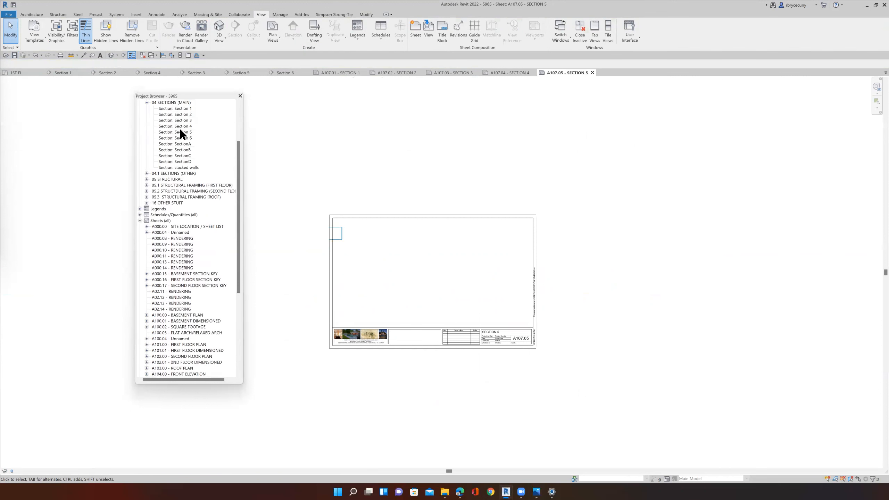
click(180, 132)
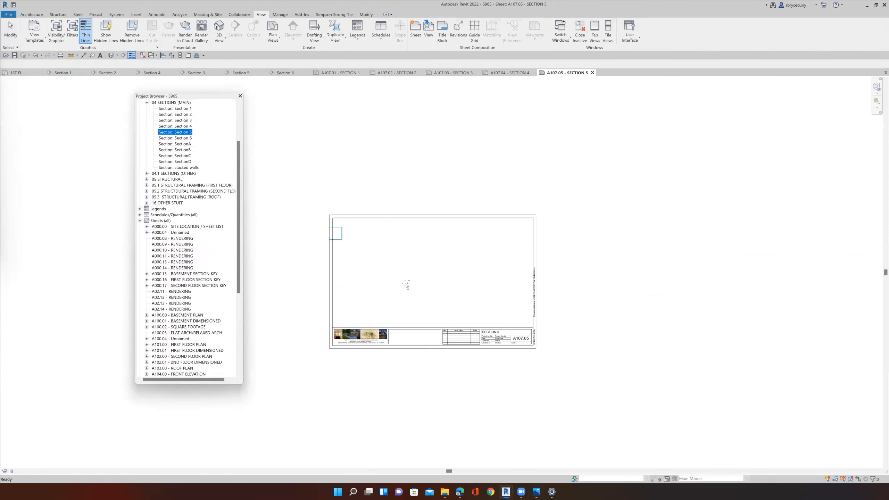
click(425, 280)
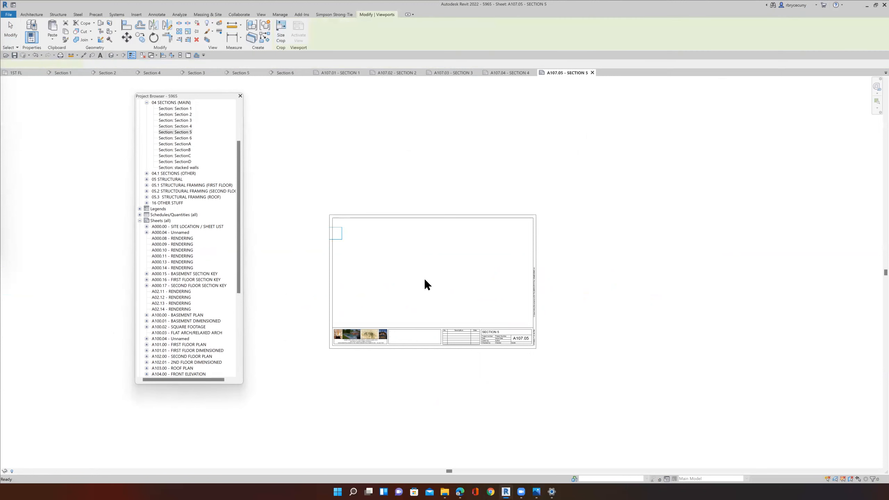
Nudge the Section 5 viewport down and slightly right so the drawing sits just above the title block on A107.05.
key(Down)
key(Down)
key(Down)
key(Down)
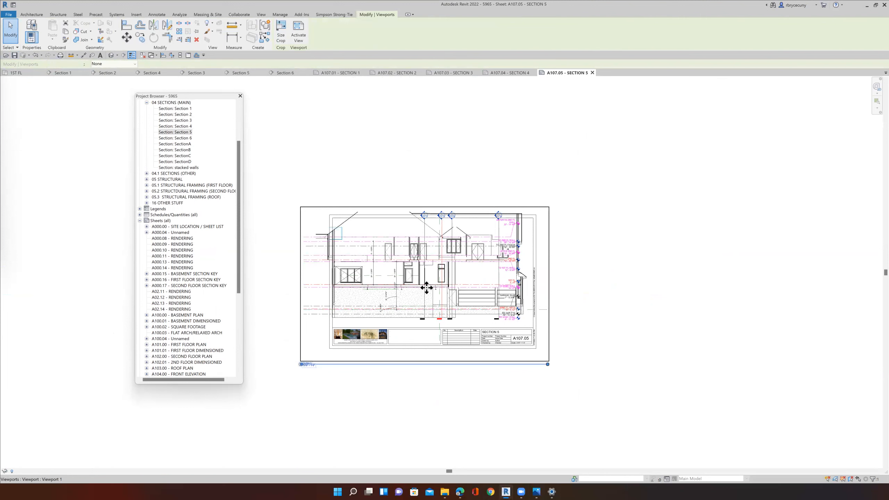
key(Down)
key(Down)
key(Down)
key(Down)
key(Down)
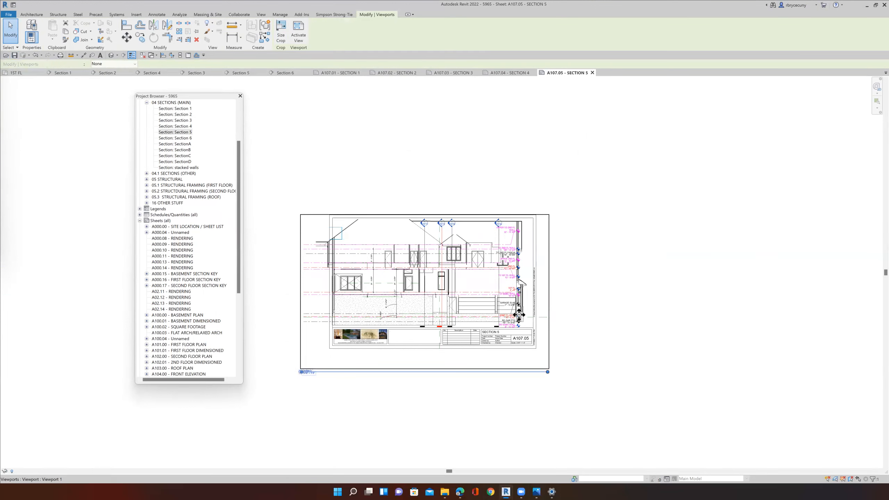
key(Right)
key(Right)
key(Right)
key(Right)
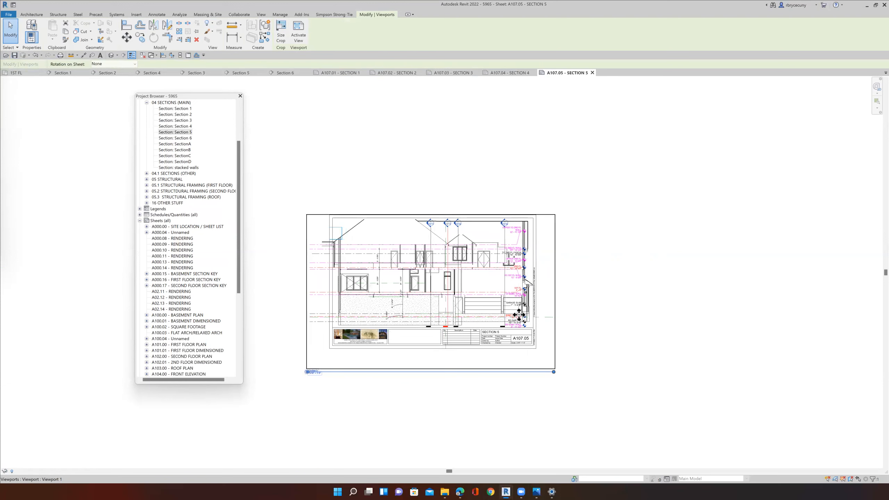
key(Right)
click(631, 314)
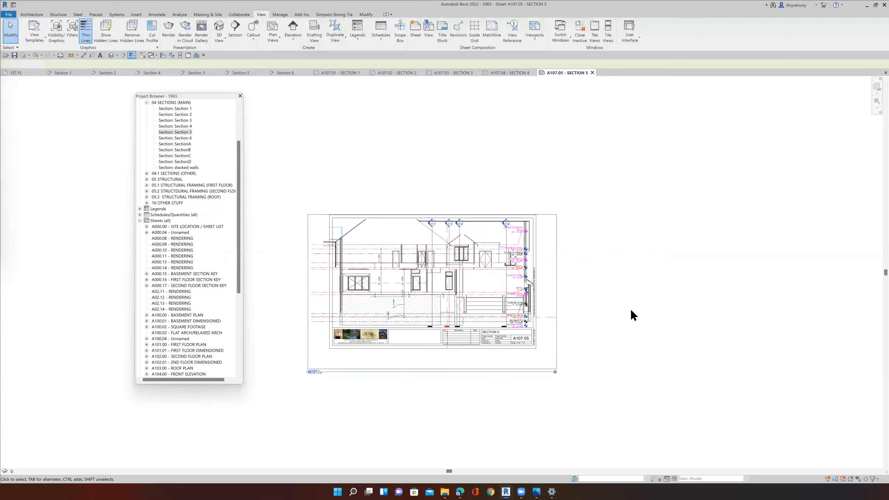
Move the Section 5 view title inside the lower-left corner of A107.05 and shorten its title line to fit the text.
click(355, 372)
drag(368, 361, 393, 318)
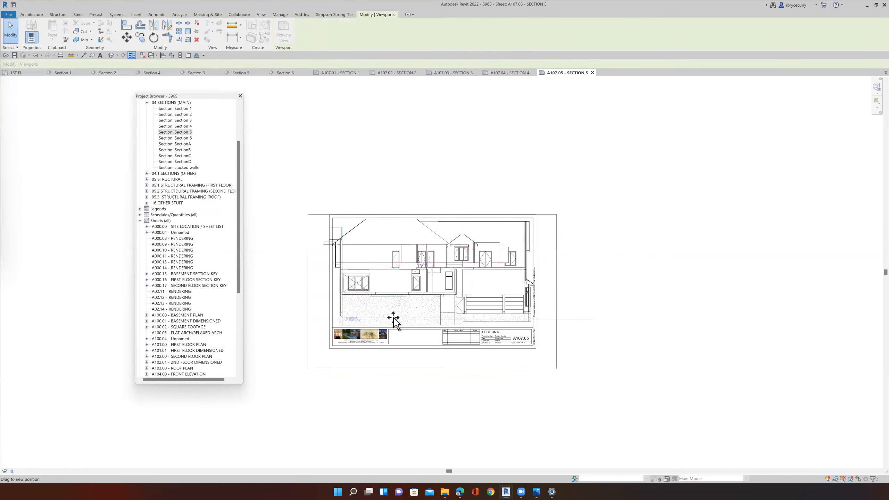
click(473, 272)
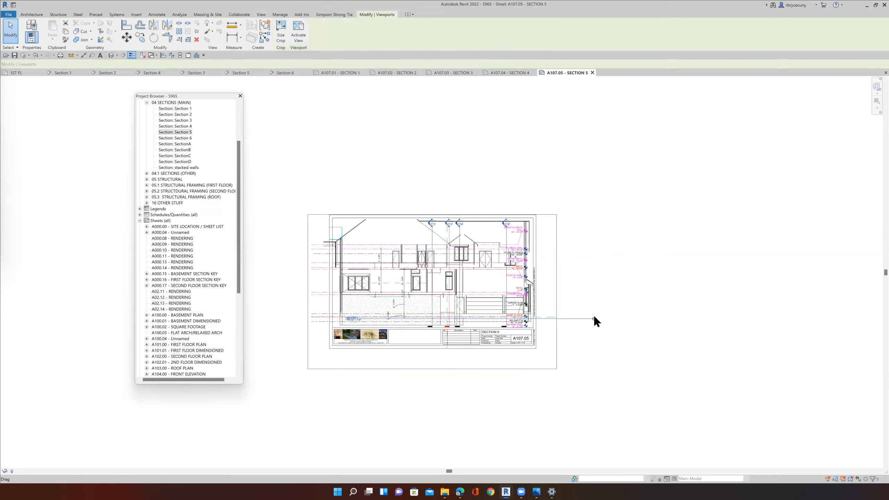
click(403, 414)
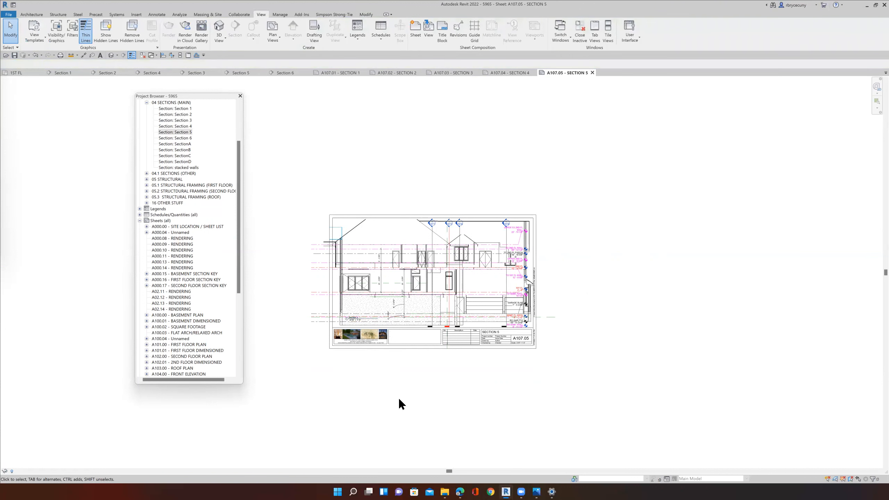
Open the A107.06 - SECTION 6 sheet and place the Section 6 view on it.
scroll(187, 345, down, 5)
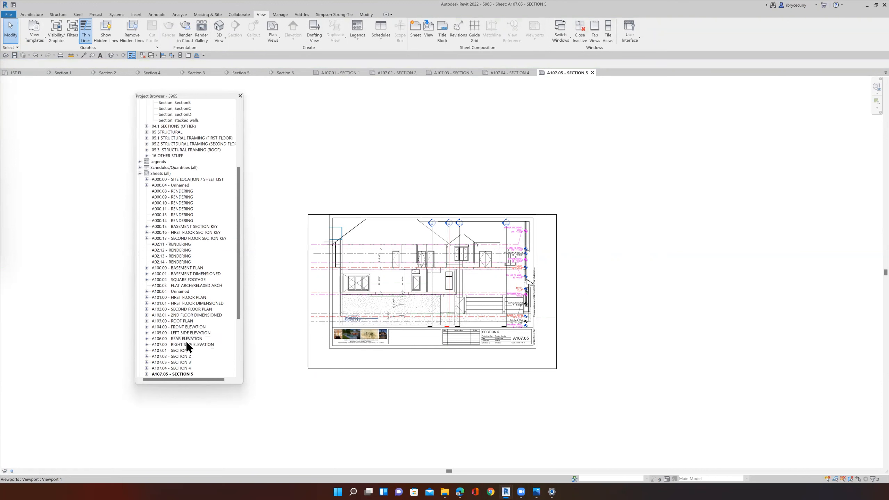
scroll(187, 345, down, 1)
double_click(184, 303)
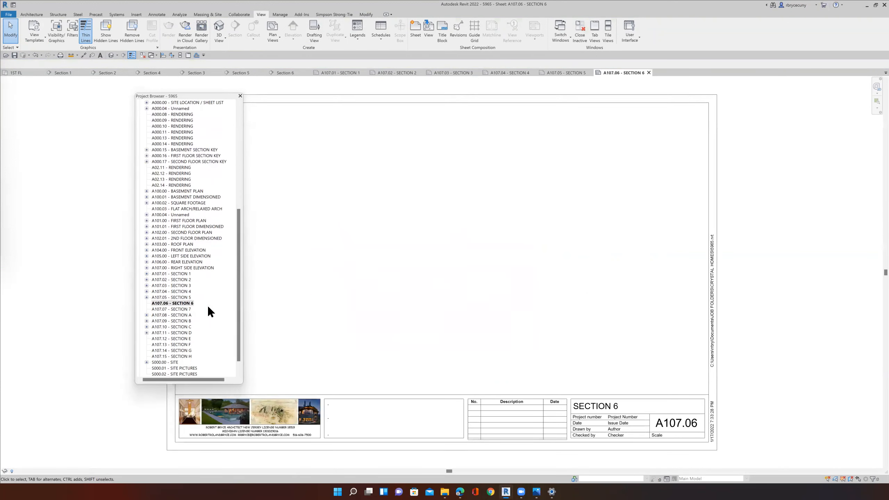
scroll(189, 235, up, 5)
click(178, 133)
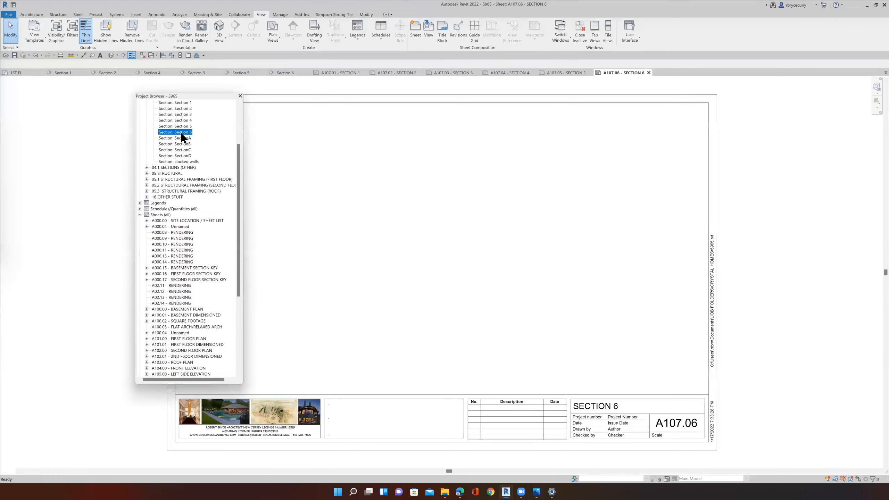
click(394, 272)
scroll(394, 272, down, 2)
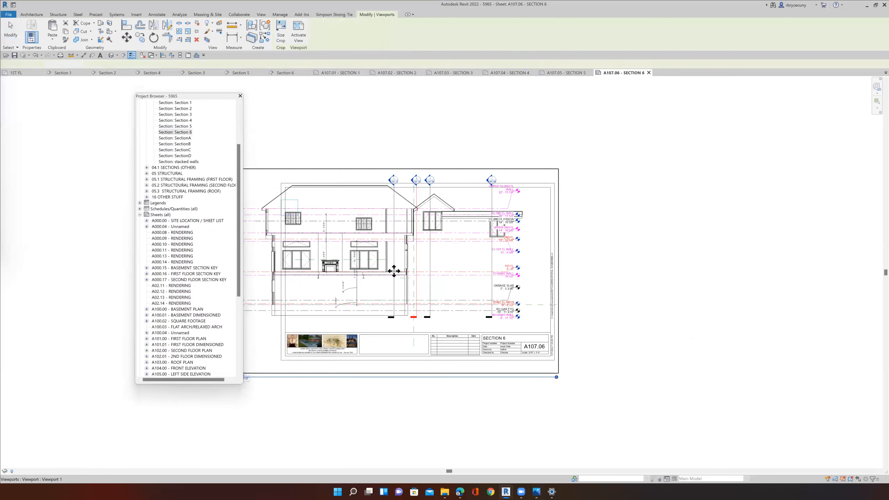
key(Escape)
Nudge the Section 6 viewport down and right so the drawing fits inside the A107.06 border above the title block.
scroll(403, 263, down, 3)
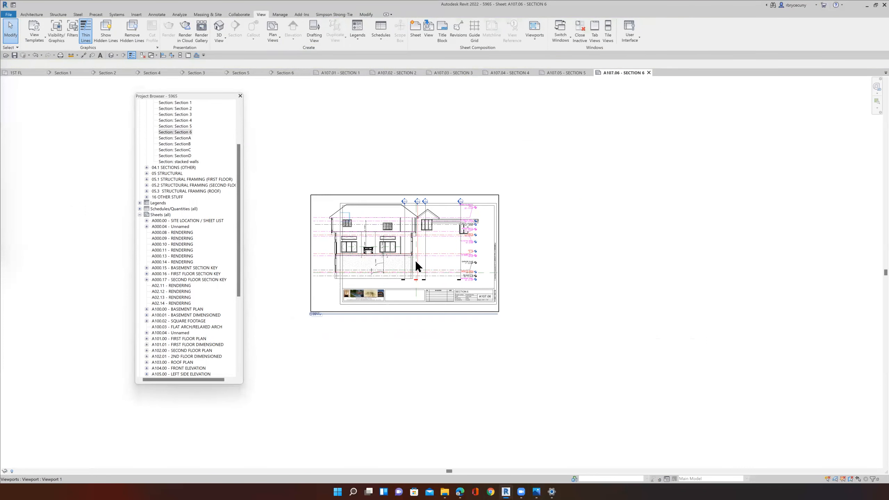
click(431, 264)
key(Down)
key(Down)
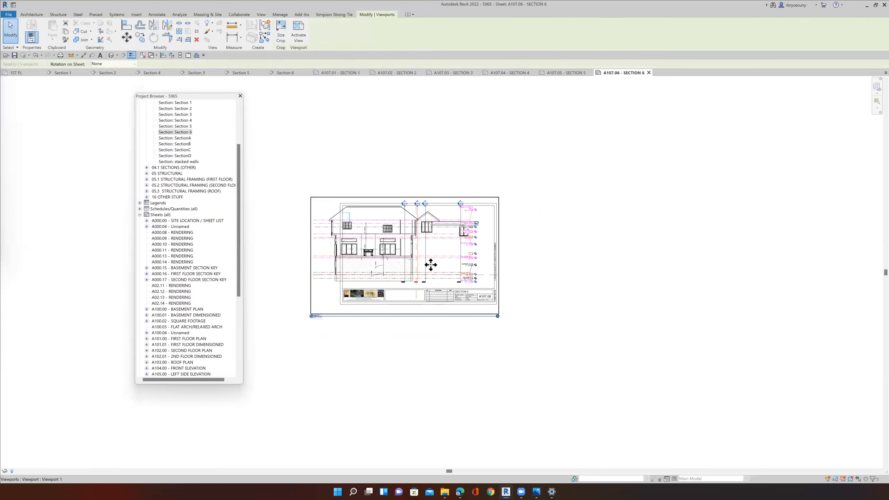
key(Down)
key(Right)
key(Right)
key(Right)
key(Right)
key(Right)
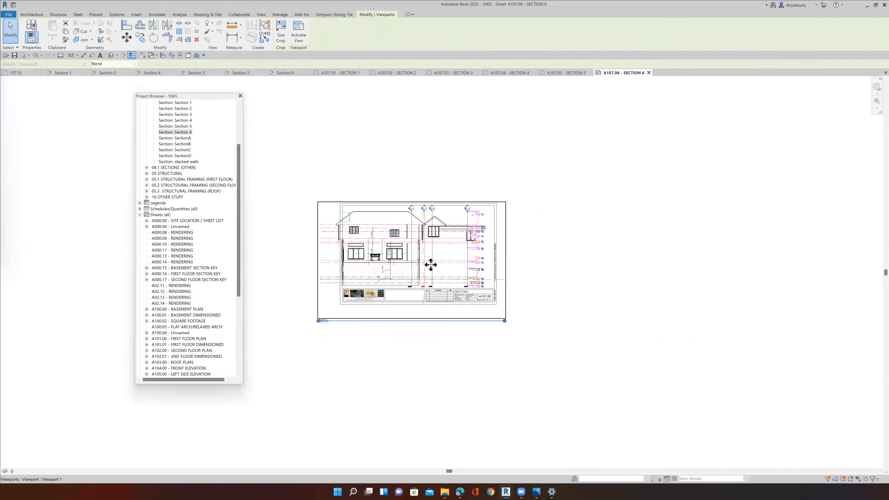
scroll(479, 257, up, 2)
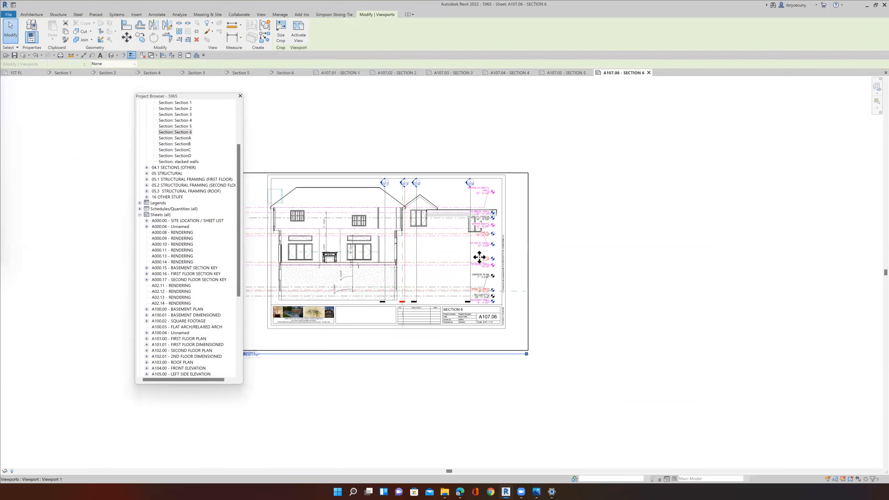
key(Right)
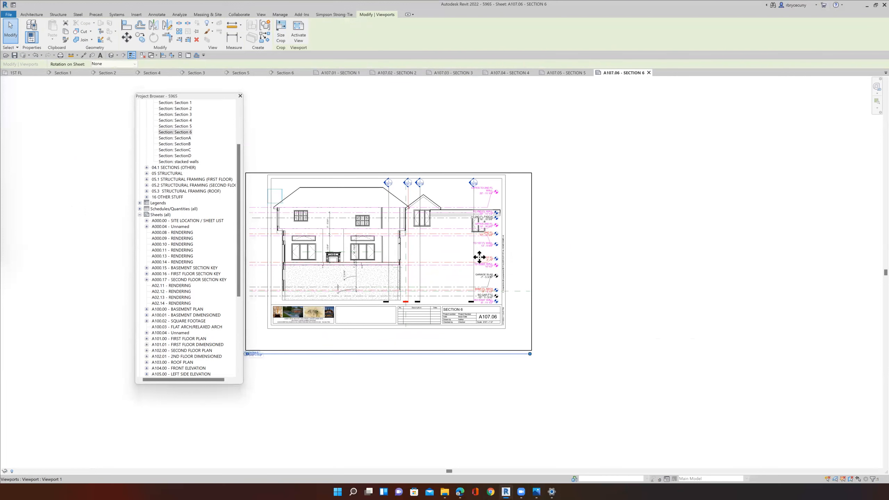
scroll(479, 258, down, 1)
click(348, 374)
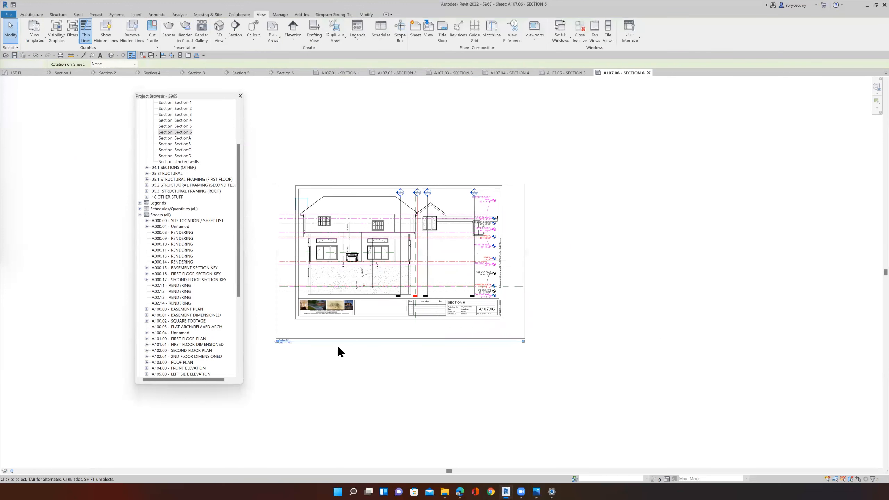
Move the Section 6 view title inside the lower-left corner of A107.06 and shorten its title line to fit the text.
drag(335, 345, 373, 290)
click(380, 244)
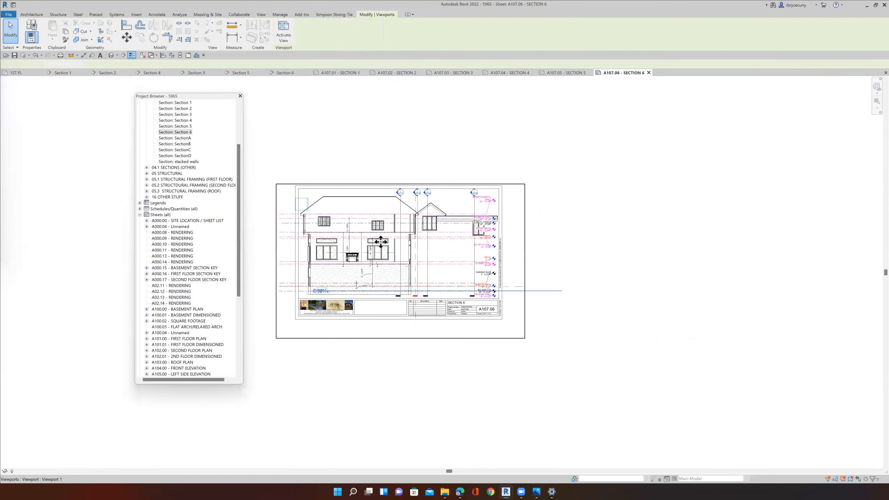
drag(562, 291, 348, 291)
click(354, 367)
Save the project with the Section 6 sheet laid out.
key(z)
key(f)
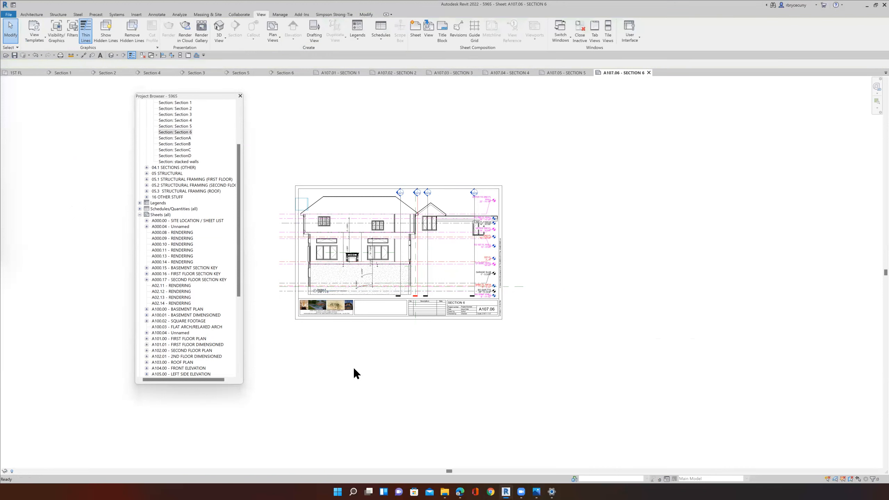
scroll(536, 352, down, 1)
scroll(701, 351, down, 3)
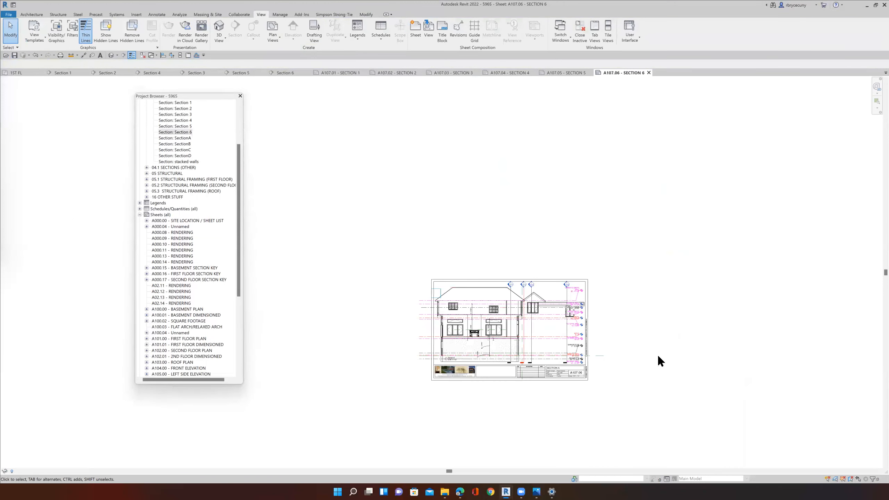
scroll(626, 354, up, 2)
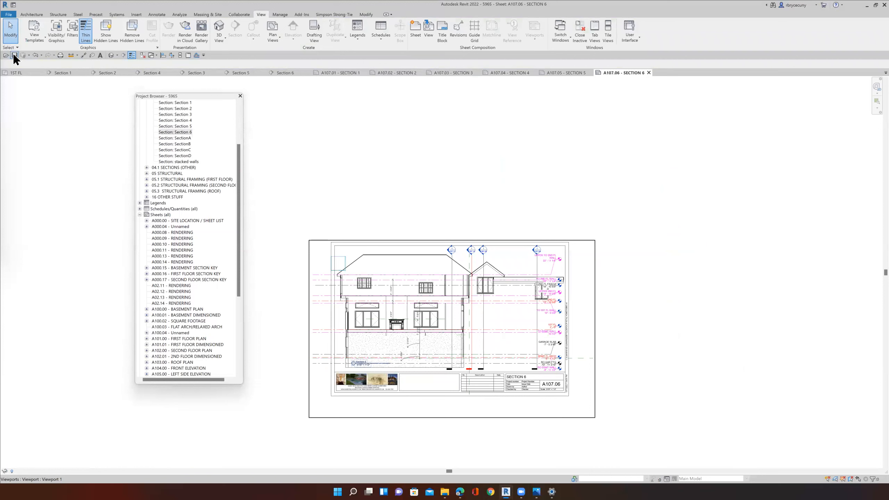
double_click(167, 221)
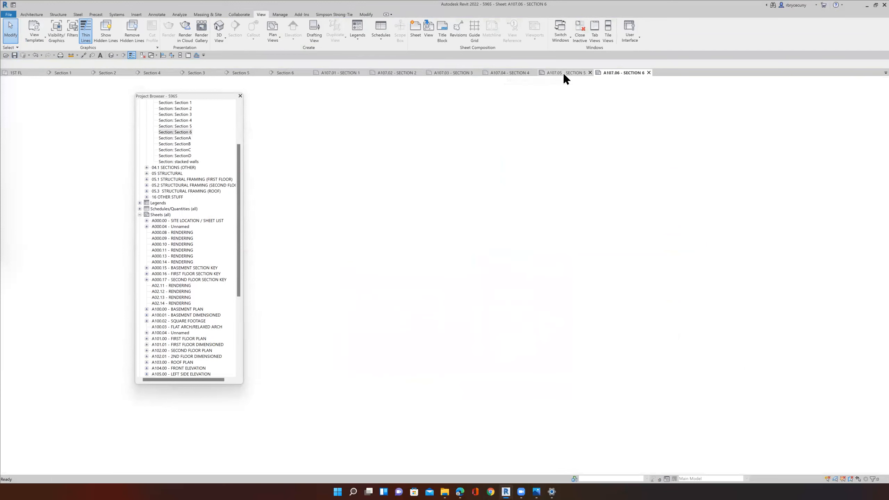
Review the layouts of the A107.05, A107.04 and A107.03 section sheets.
click(564, 73)
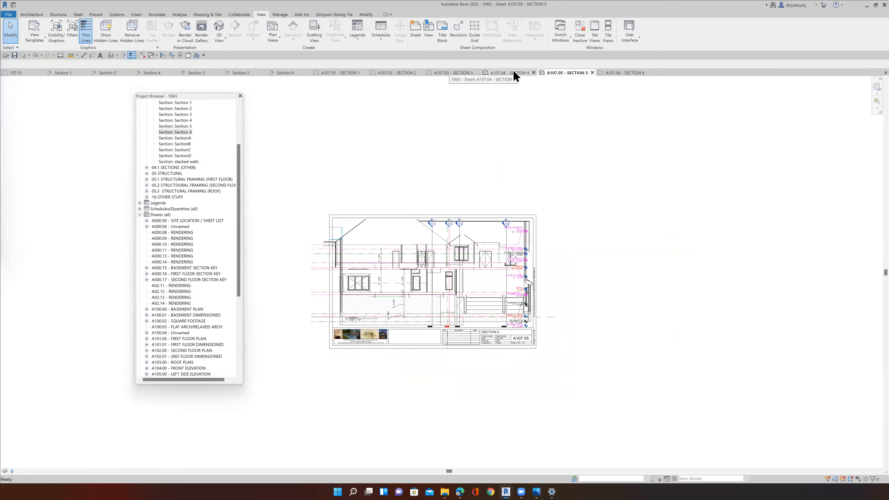
click(504, 73)
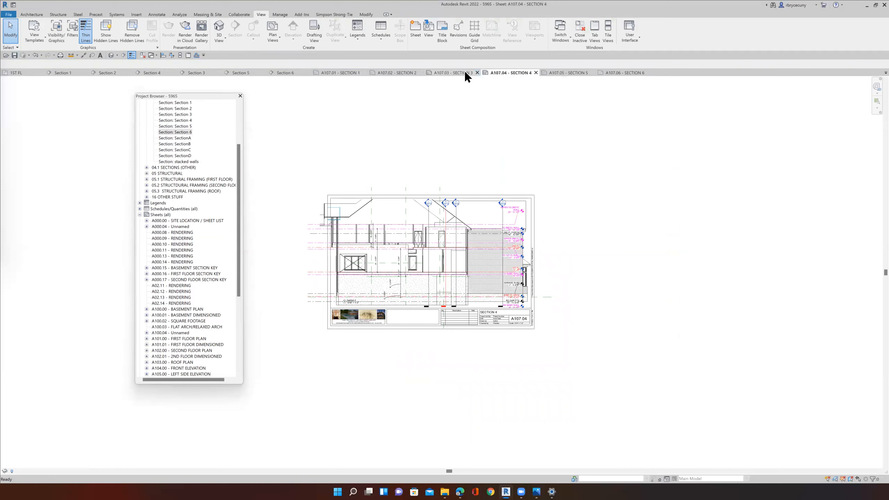
click(455, 73)
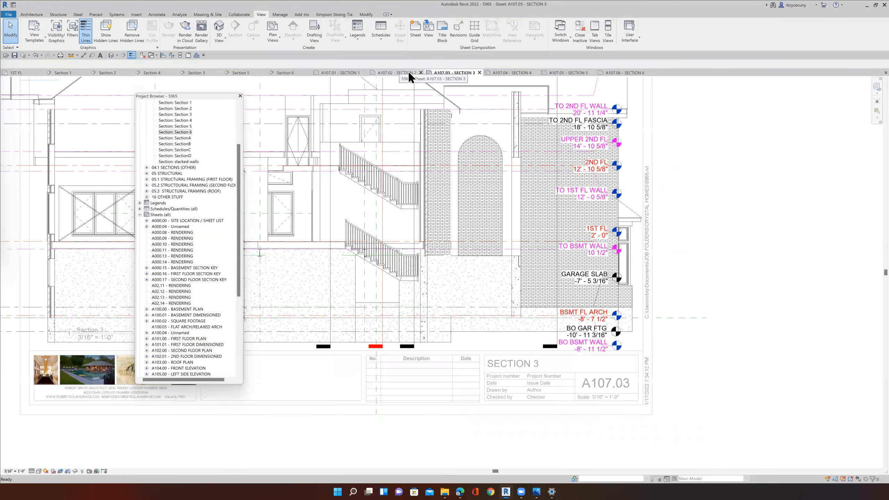
scroll(486, 218, down, 6)
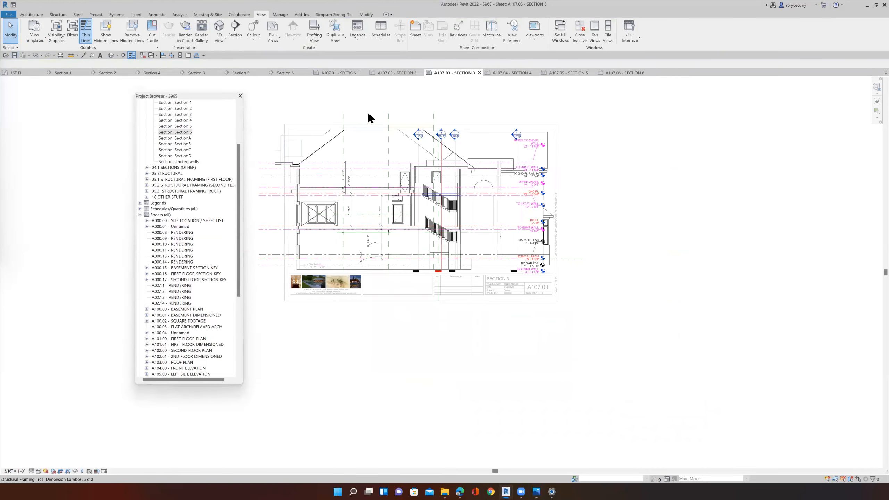
Review the layouts of the A107.02 and A107.01 section sheets.
click(379, 73)
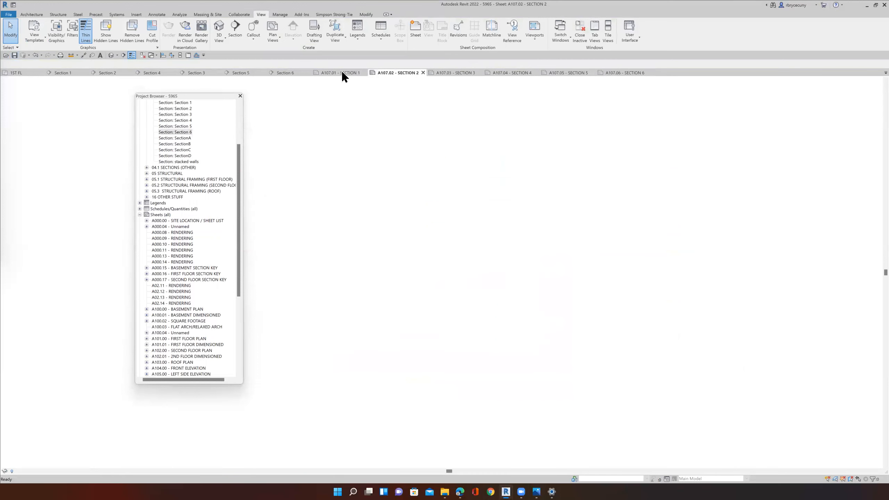
click(343, 73)
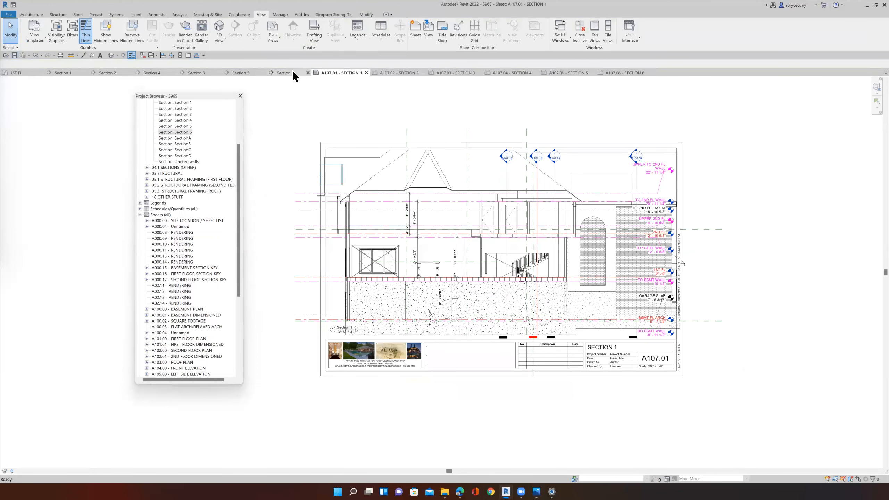
Look over the whole Section 6 view, close it and return to the A107.01 sheet.
click(293, 73)
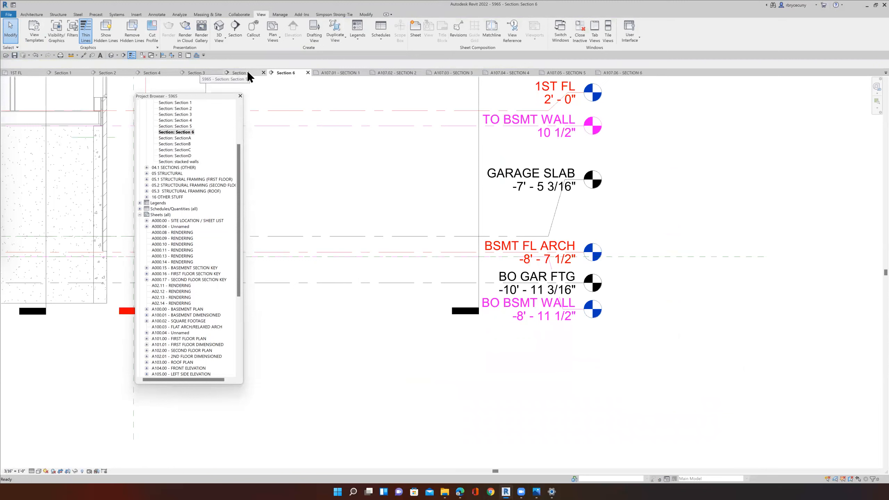
scroll(485, 194, down, 5)
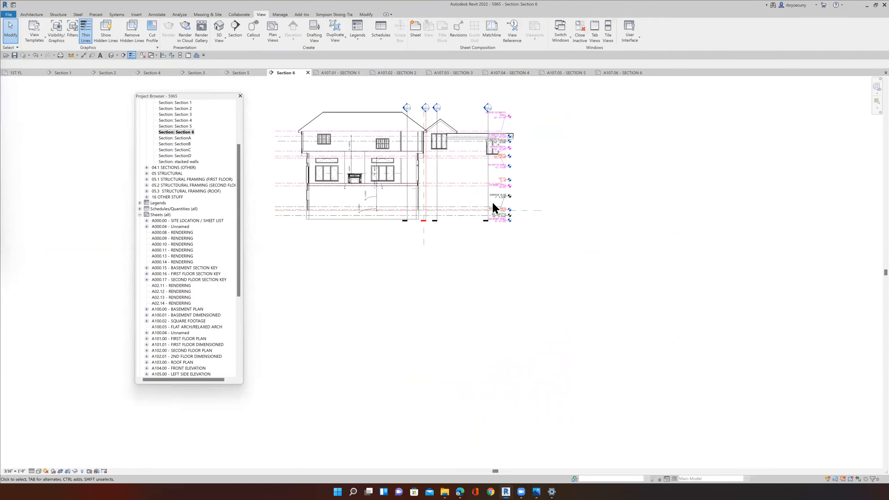
middle_drag(488, 204, 554, 205)
click(308, 72)
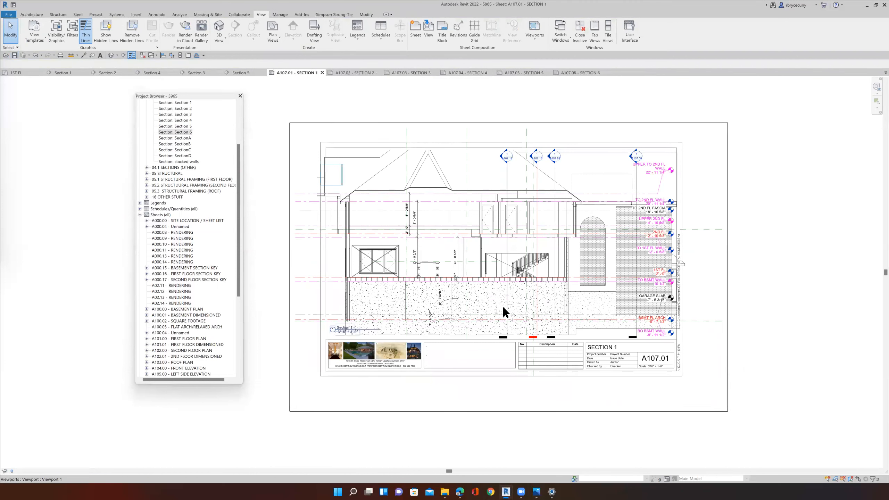
middle_drag(503, 305, 503, 288)
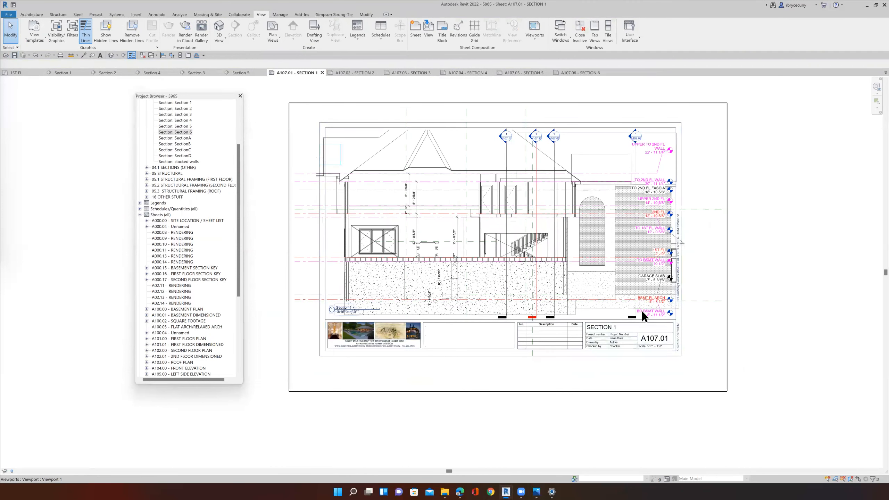